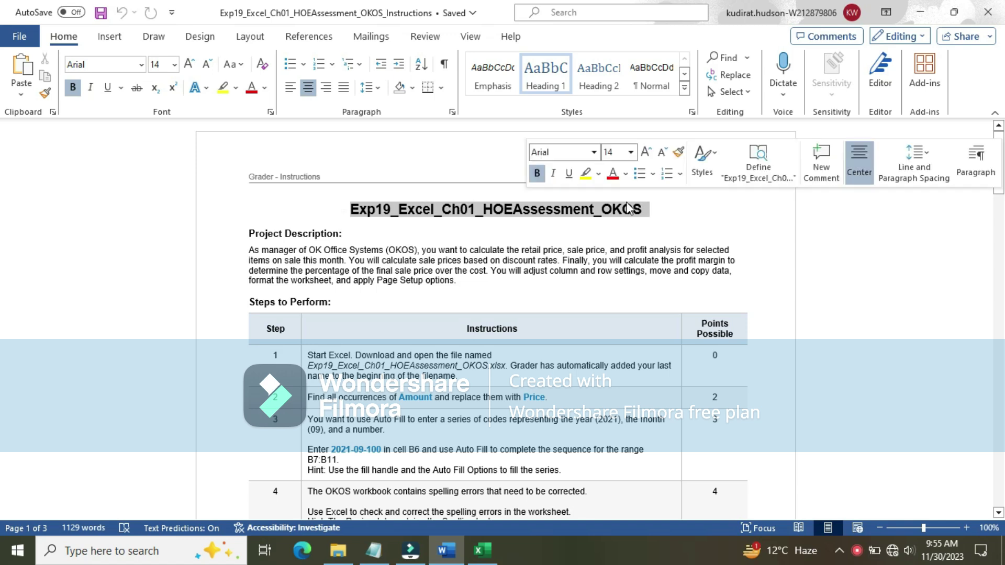
- Highlight the document title in yellow and switch to Excel to view the OKOS workbook
click(587, 172)
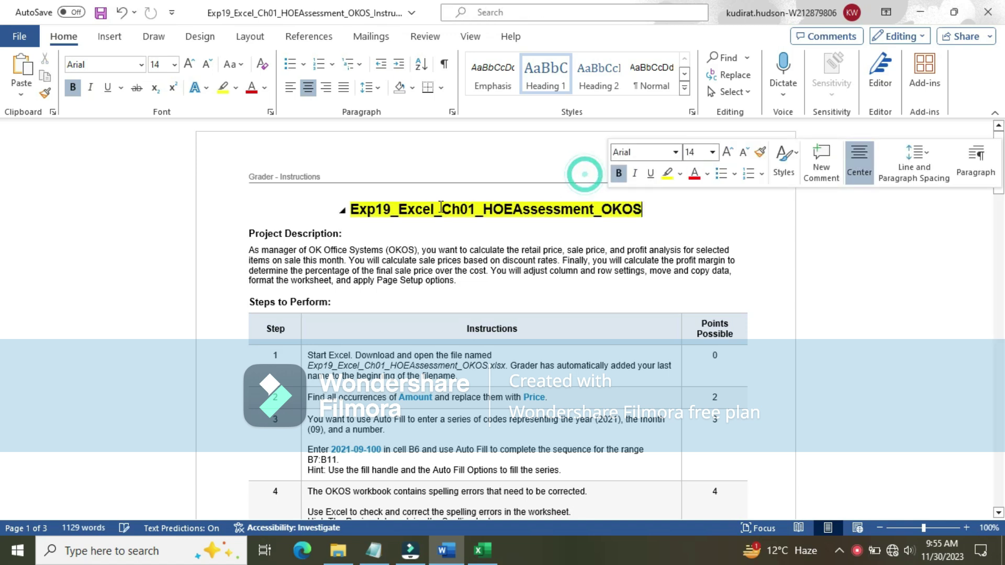
click(367, 212)
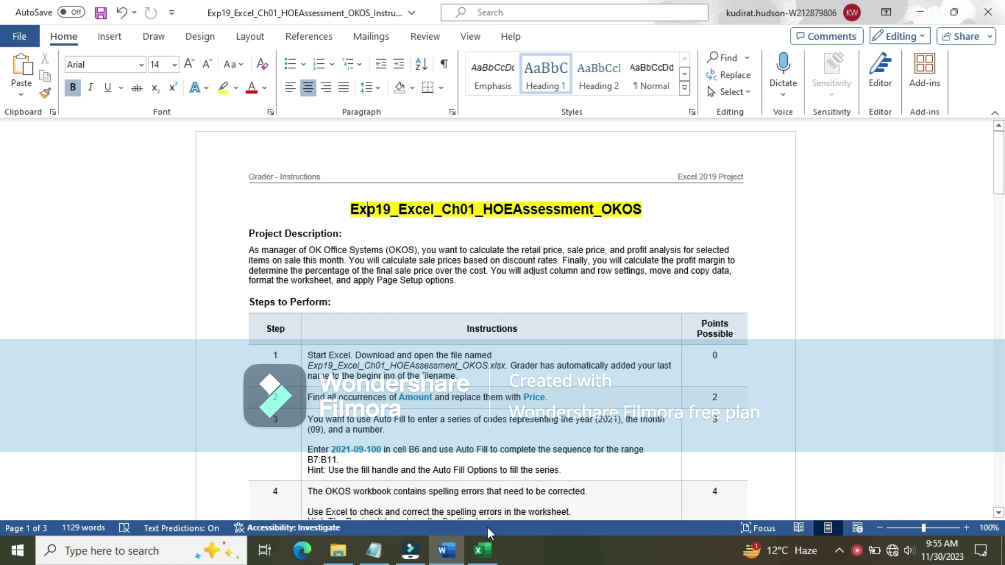
click(483, 556)
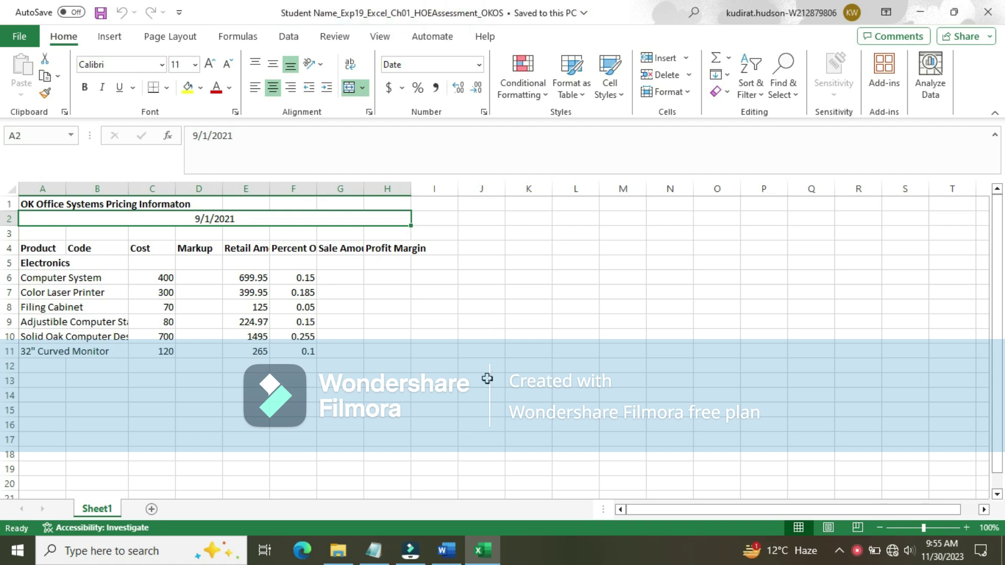
- Return to the Word instructions and highlight the Project Description heading and its paragraph in yellow
click(446, 550)
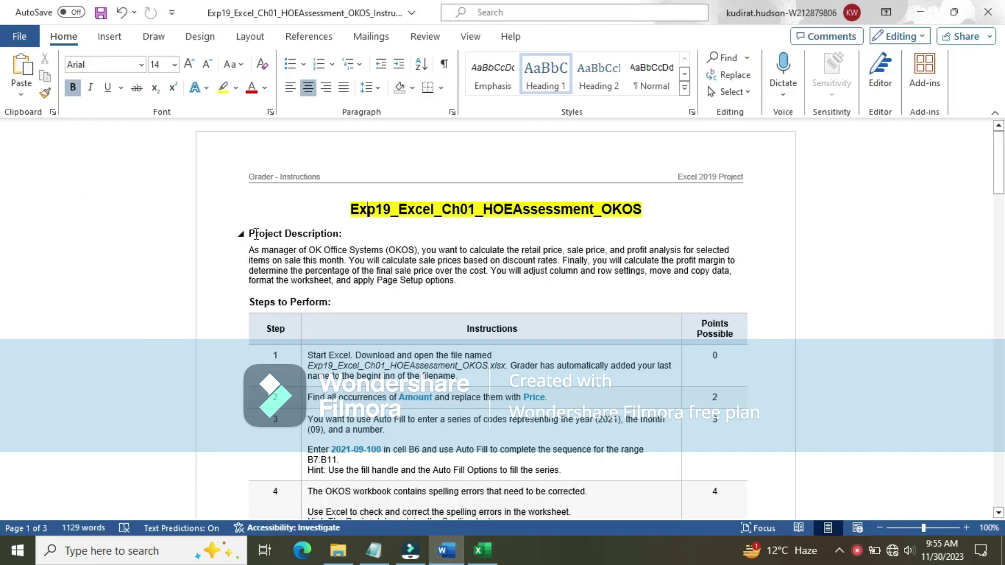
drag(249, 234, 452, 281)
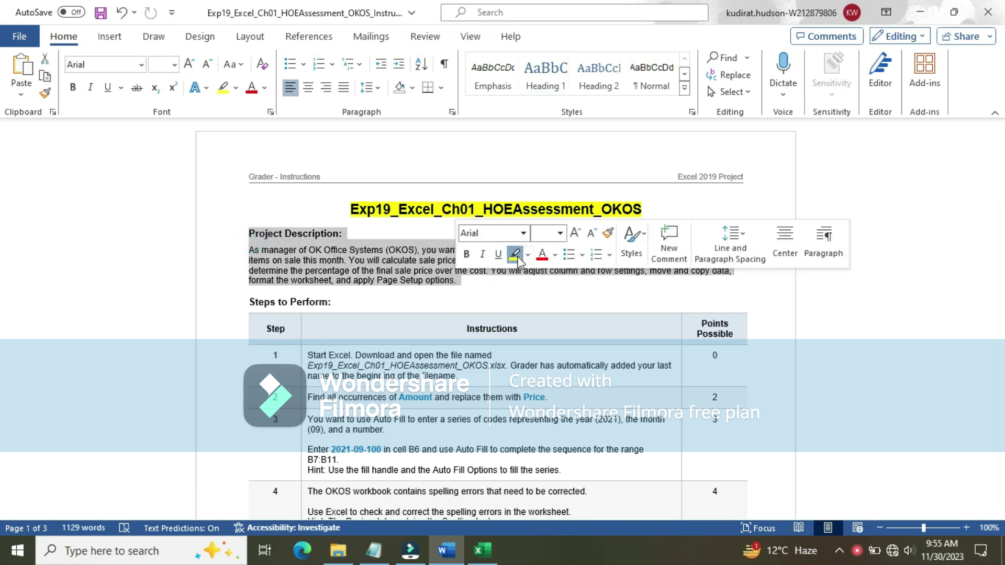
click(514, 254)
click(259, 236)
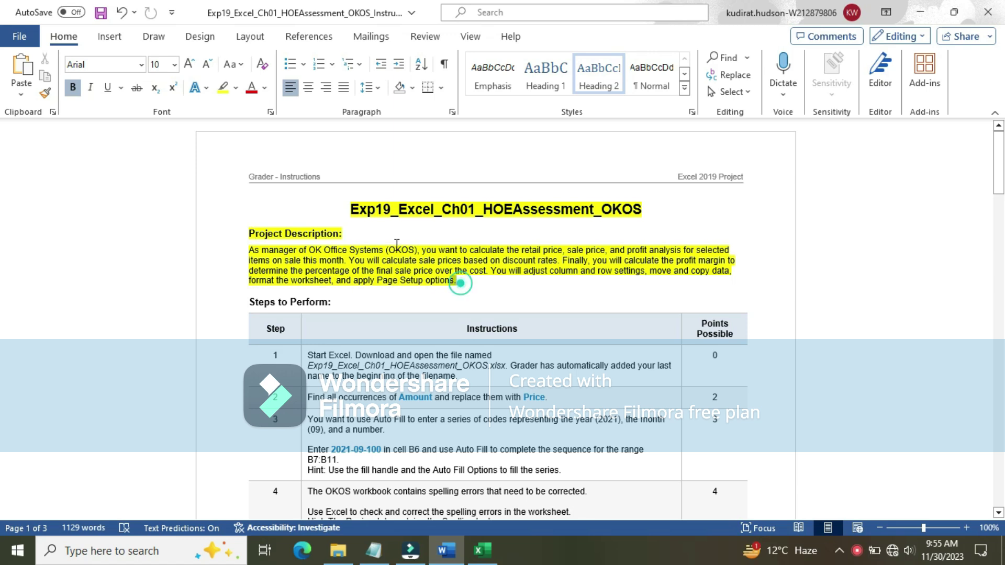
- Remove the highlighting from the title and the whole Project Description section
drag(462, 286, 356, 199)
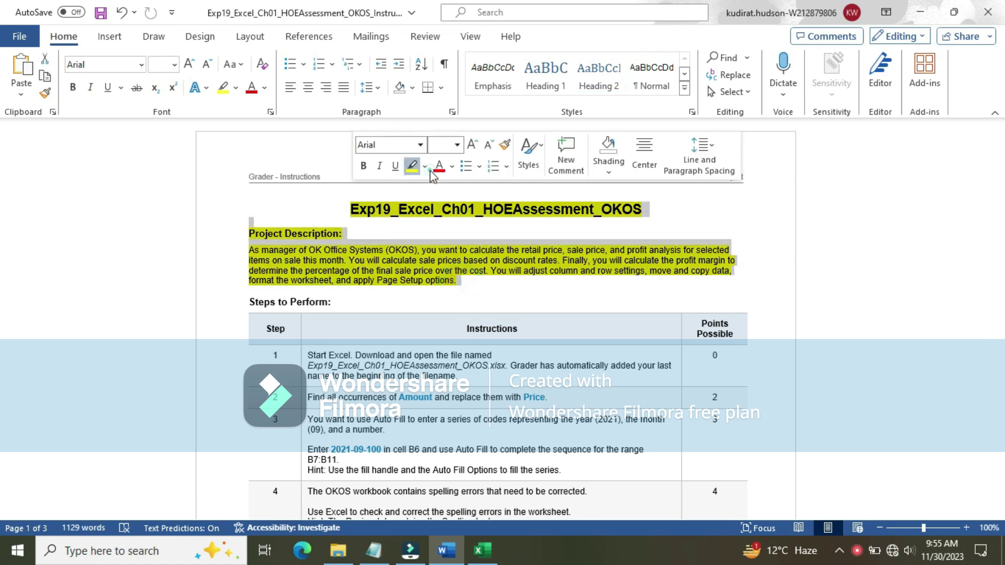
click(424, 166)
click(448, 286)
click(525, 287)
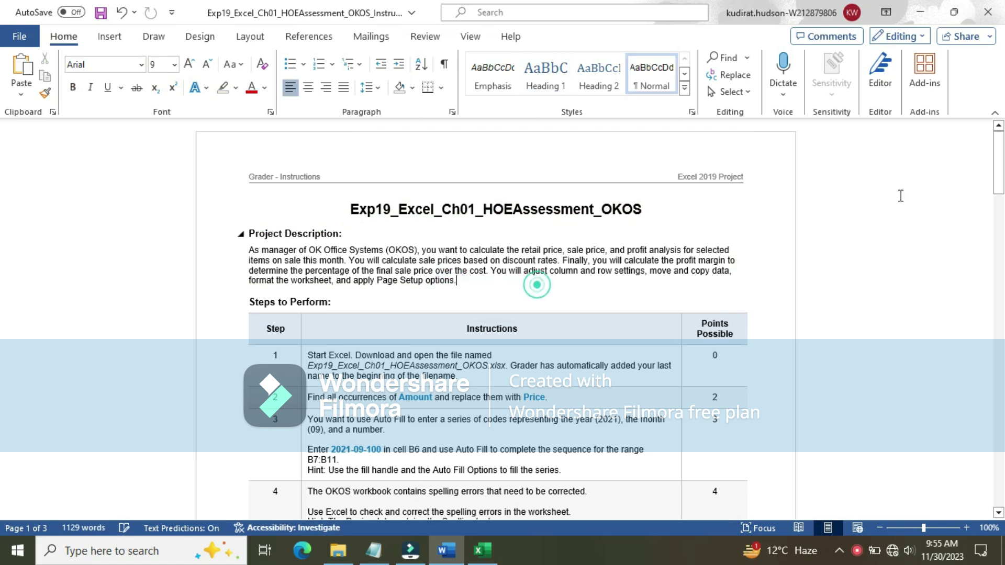
- Format the step 1 instruction in the table with font size 16 and yellow highlighting
drag(998, 162, 1001, 195)
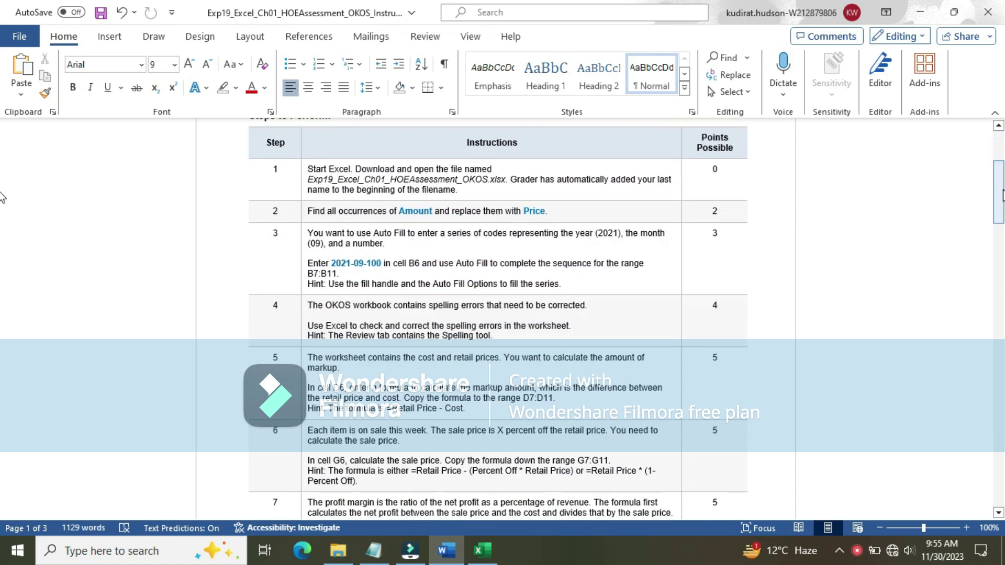
click(299, 191)
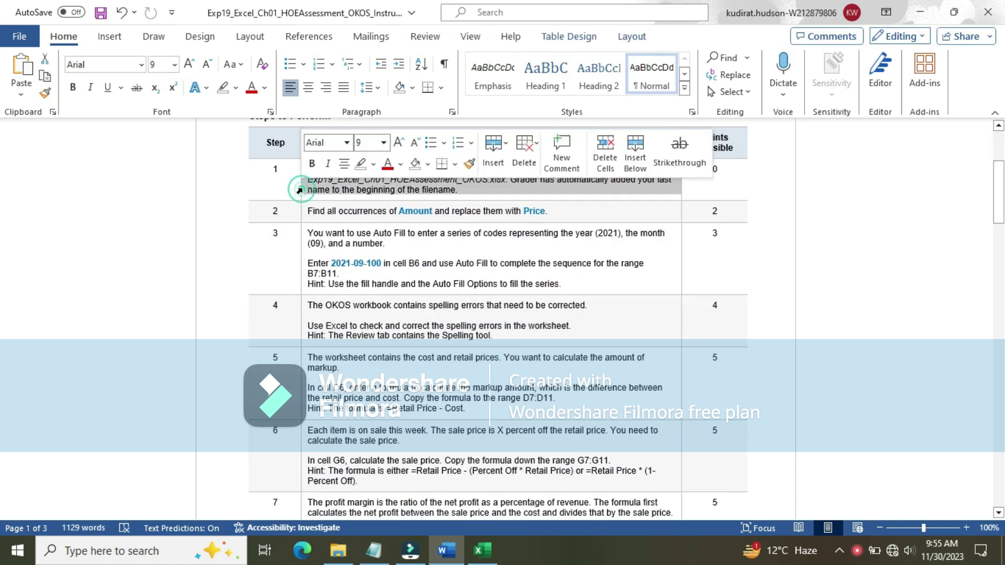
click(384, 142)
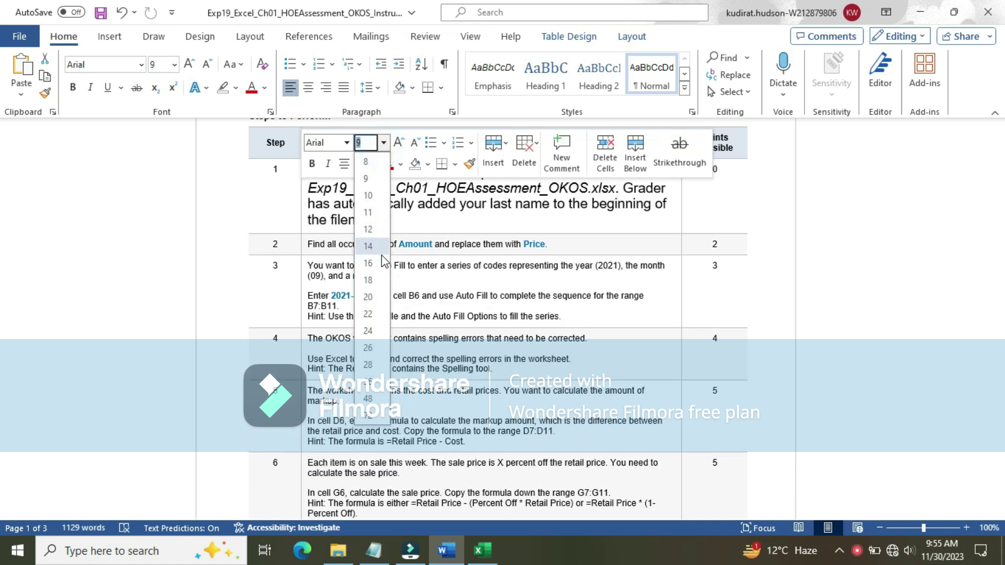
click(369, 263)
click(373, 164)
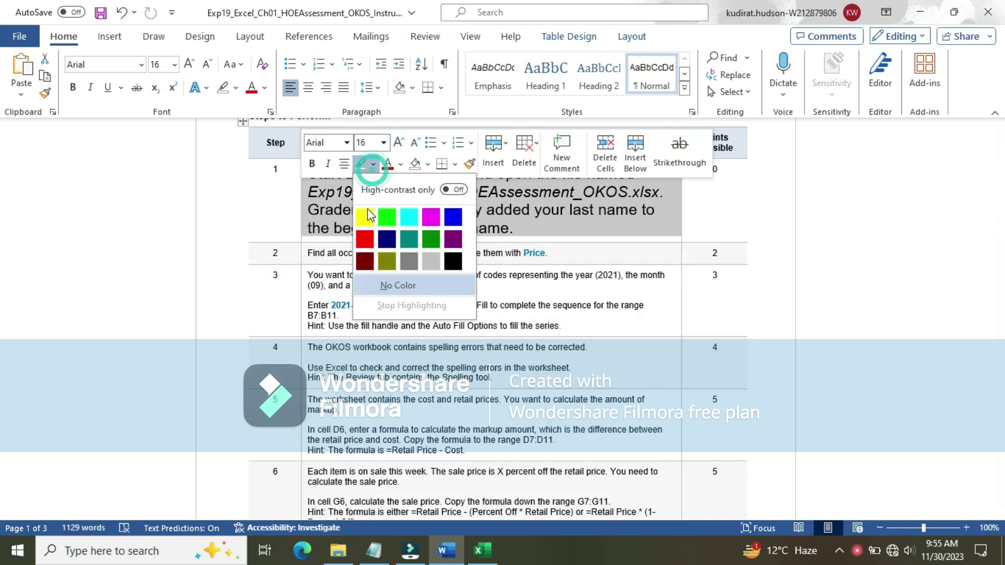
click(364, 212)
click(329, 184)
click(326, 173)
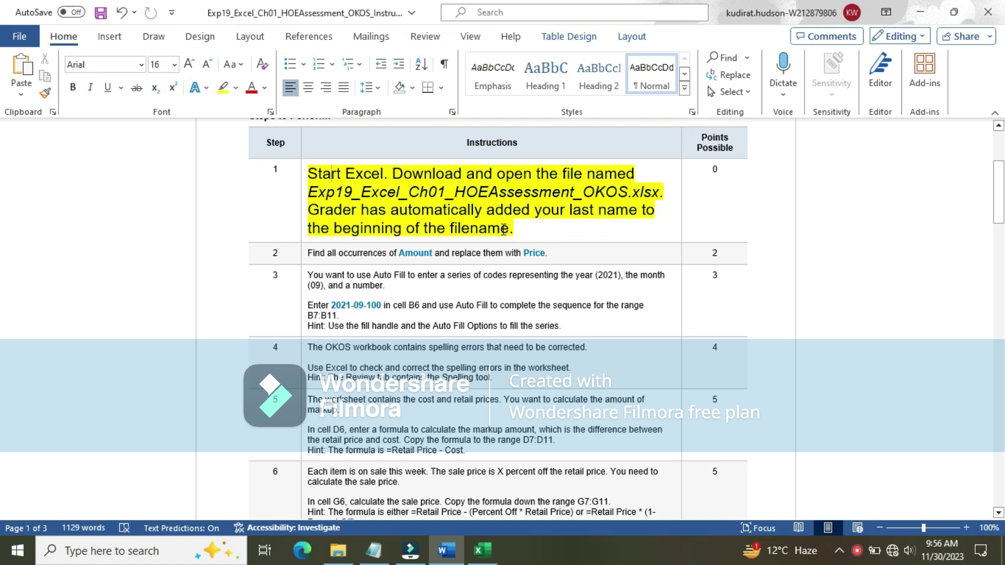
- View the OK Office Systems pricing worksheet in Excel and return to the Word instructions
click(484, 552)
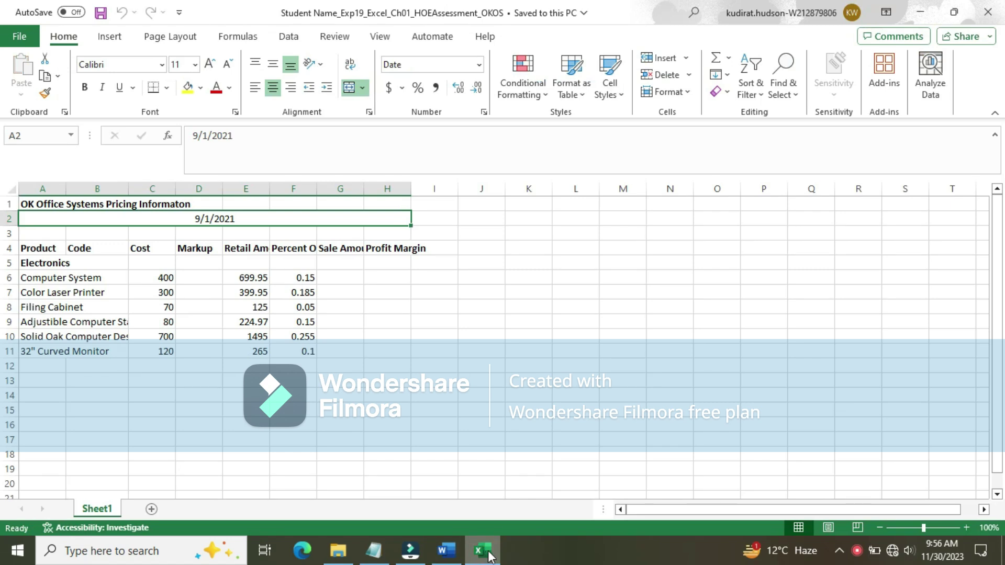
drag(996, 308, 999, 272)
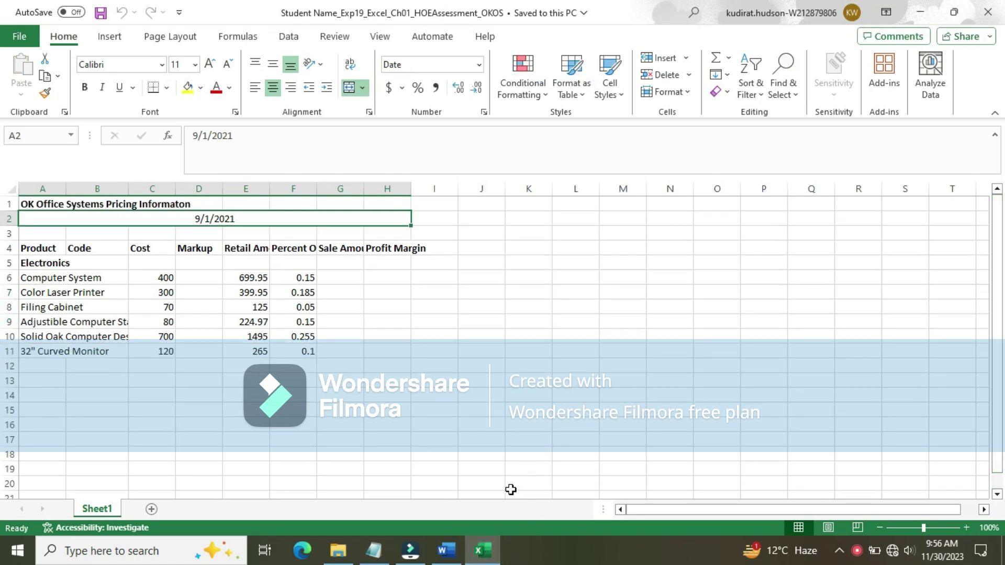
click(446, 550)
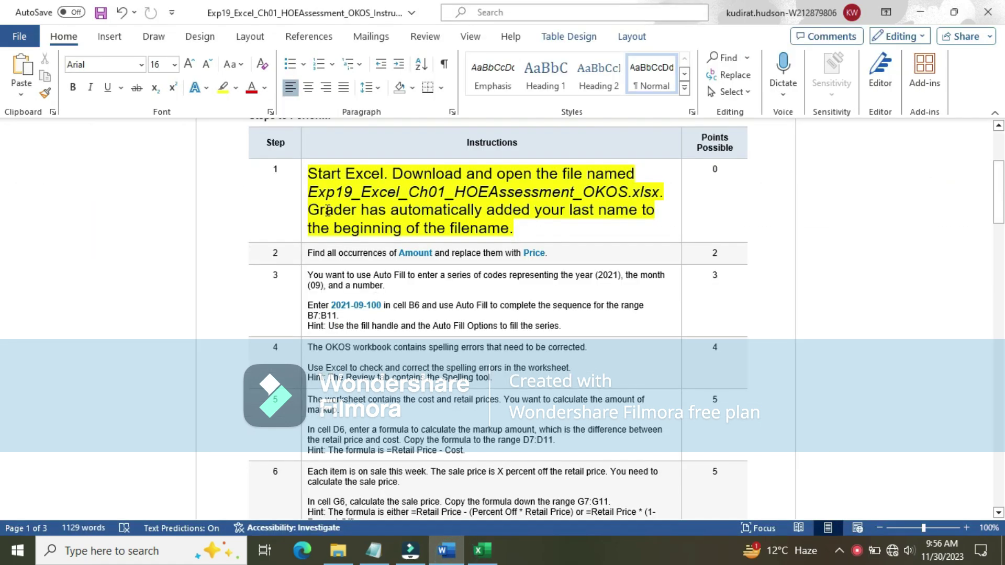
- Set the step 1 instruction back to font size 9 and remove its highlighting
click(302, 188)
click(385, 140)
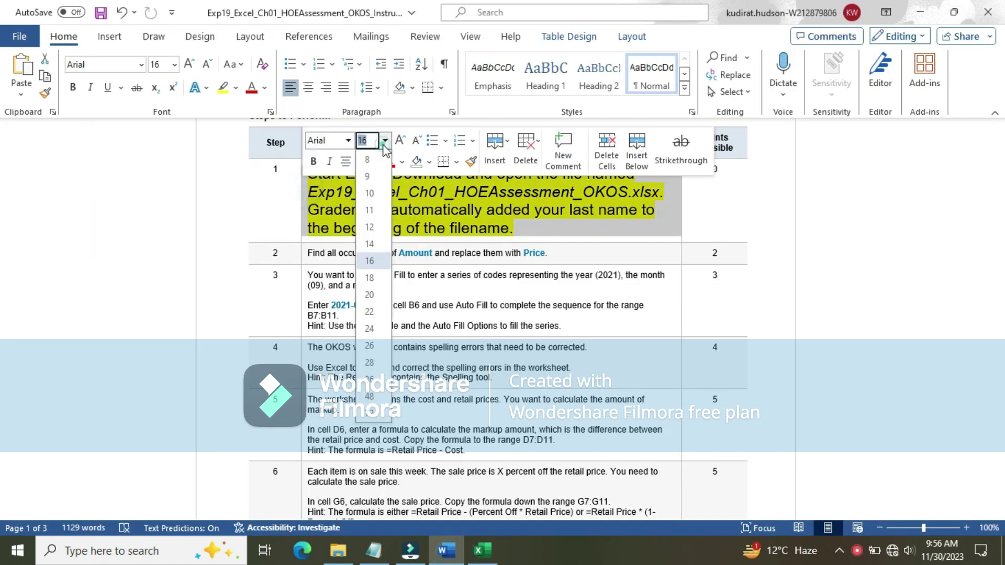
click(367, 176)
click(374, 162)
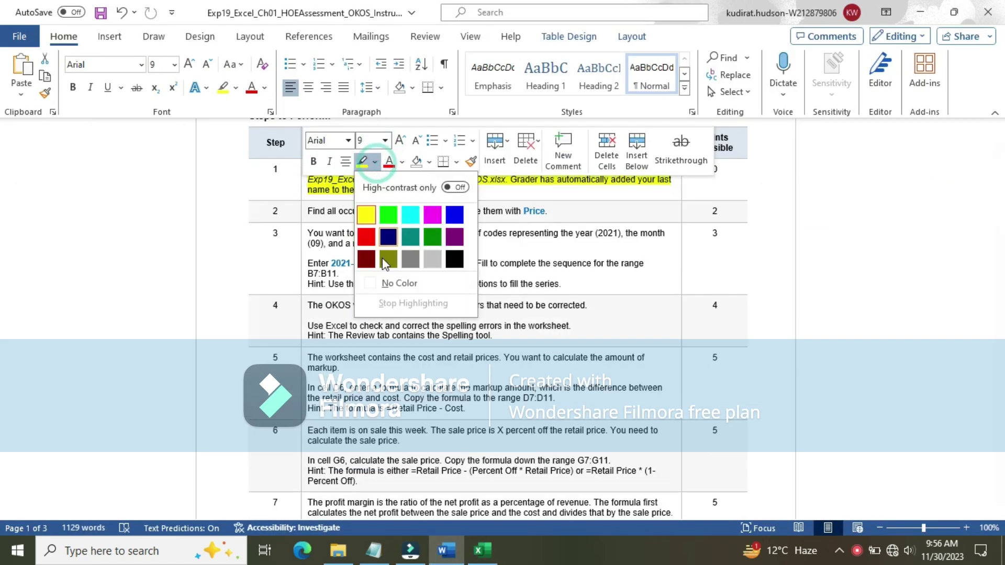
click(388, 283)
- Format the step 2 instruction with font size 16 and yellow highlighting
click(304, 212)
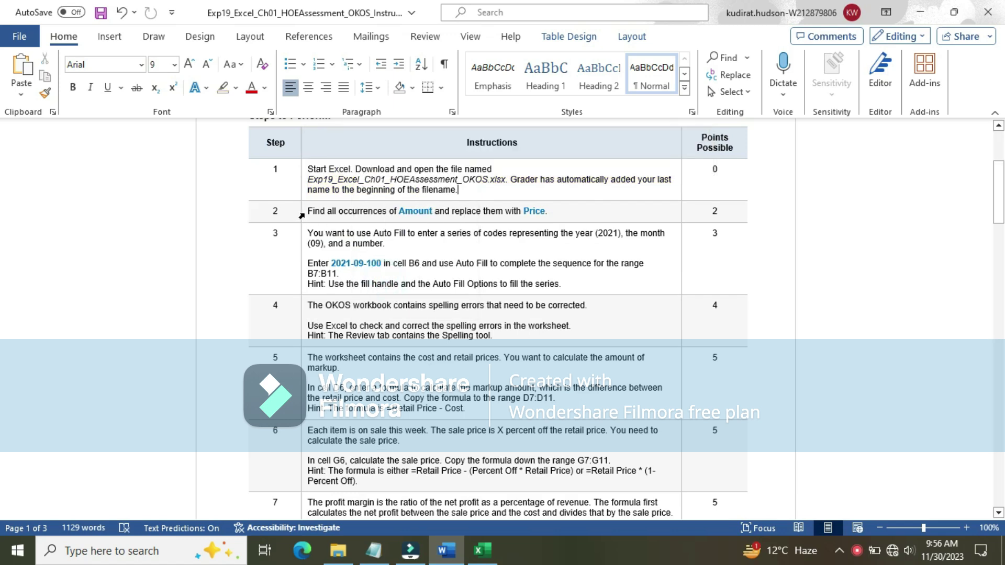
click(385, 166)
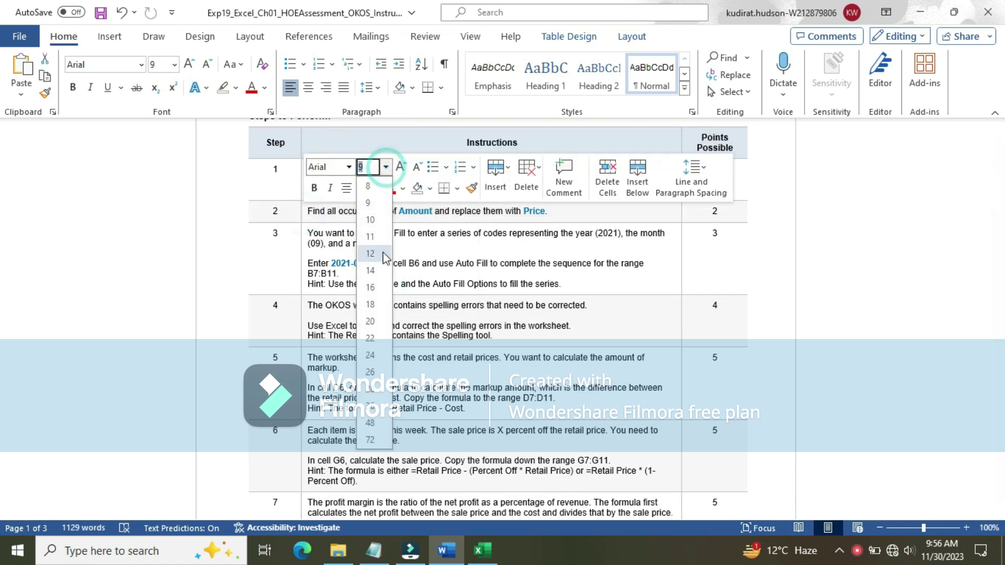
click(382, 287)
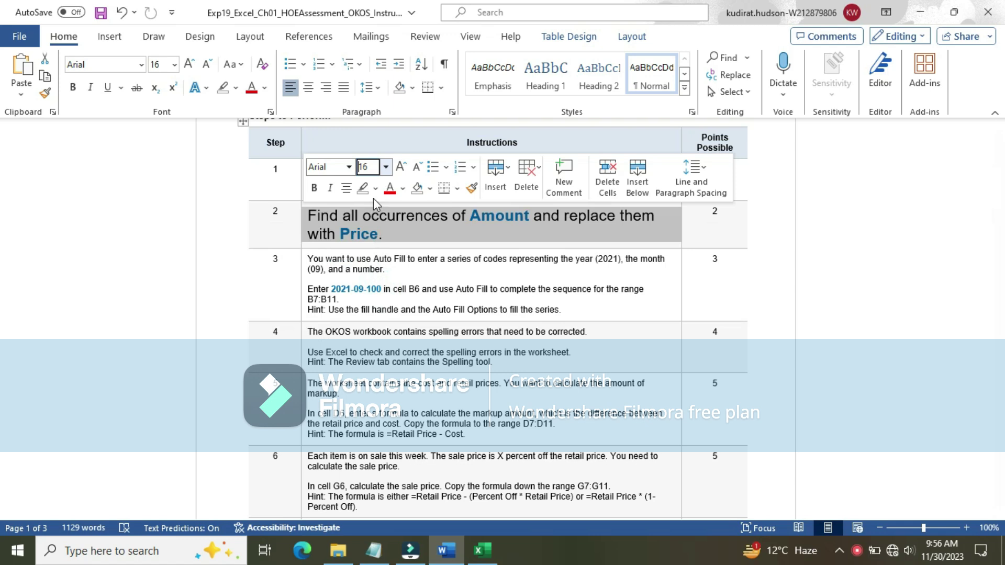
click(375, 189)
click(377, 232)
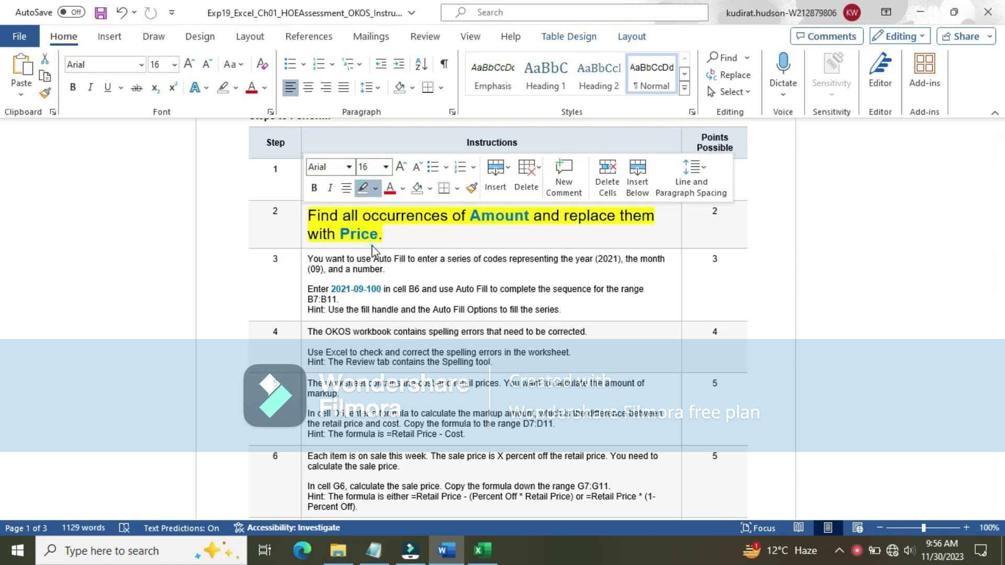
click(330, 217)
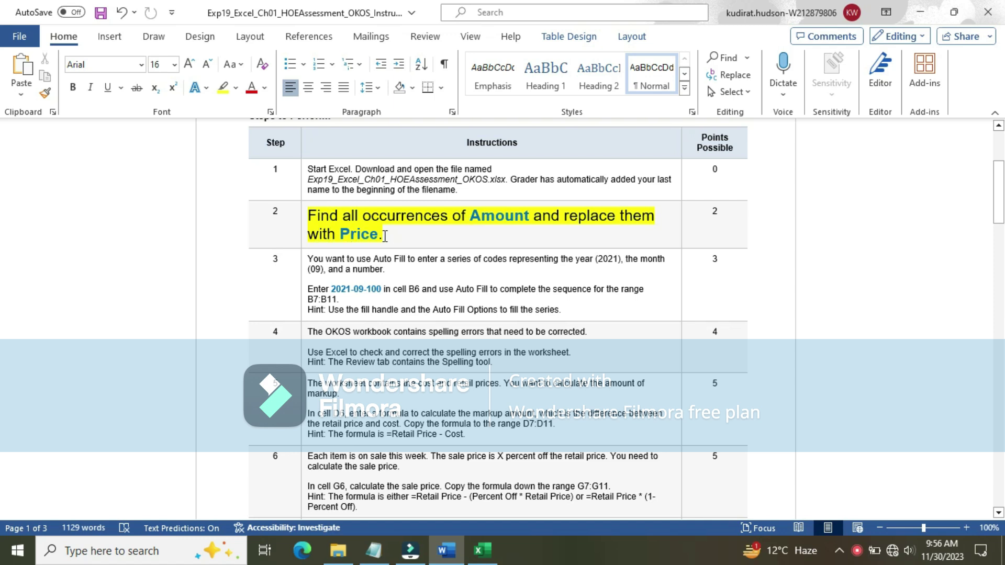
- Switch to the Excel workbook and open the Find and Replace dialog for searching
click(482, 550)
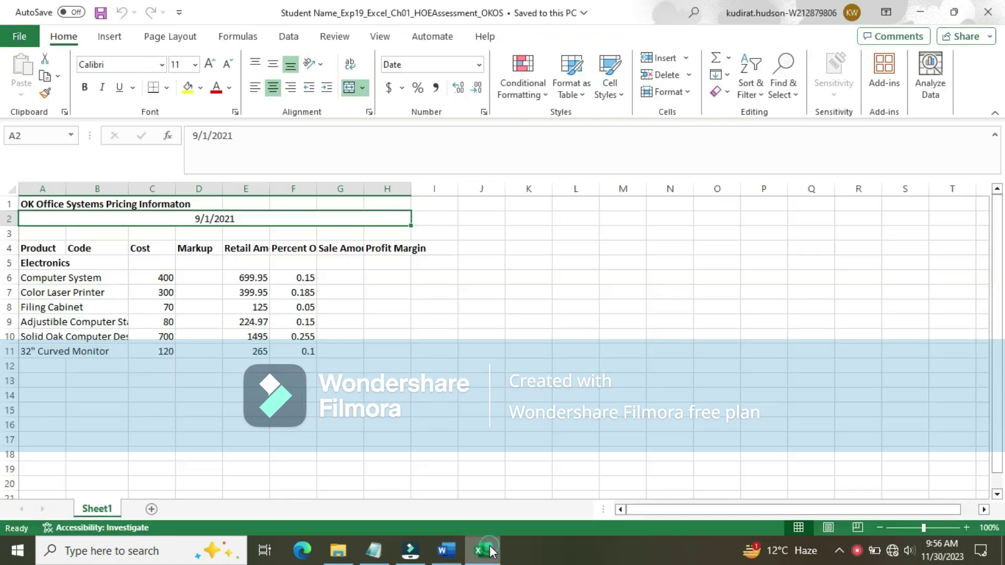
click(782, 90)
click(805, 114)
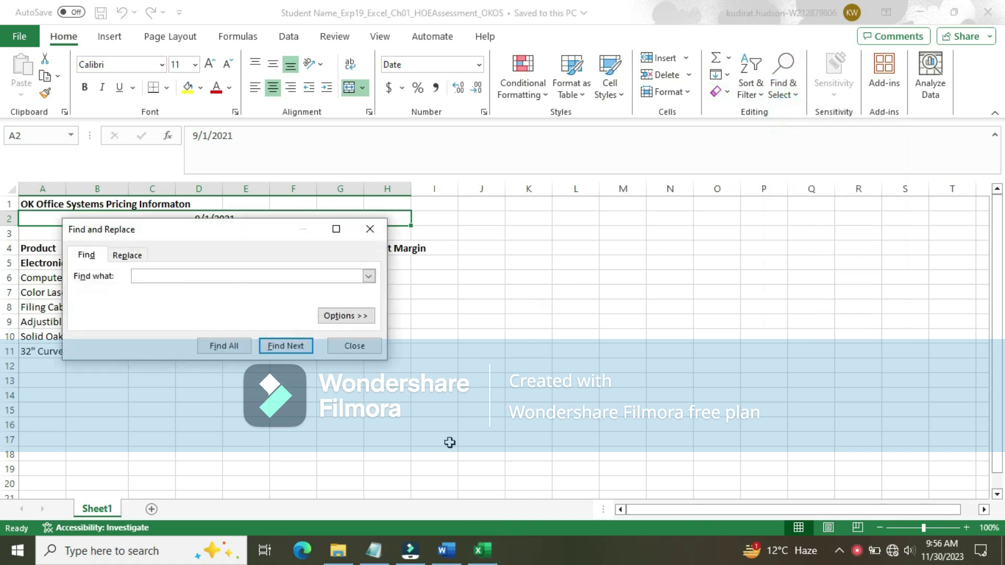
- Copy the word Amount from step 2 of the Word instructions and find its next occurrence in the Excel worksheet
click(447, 549)
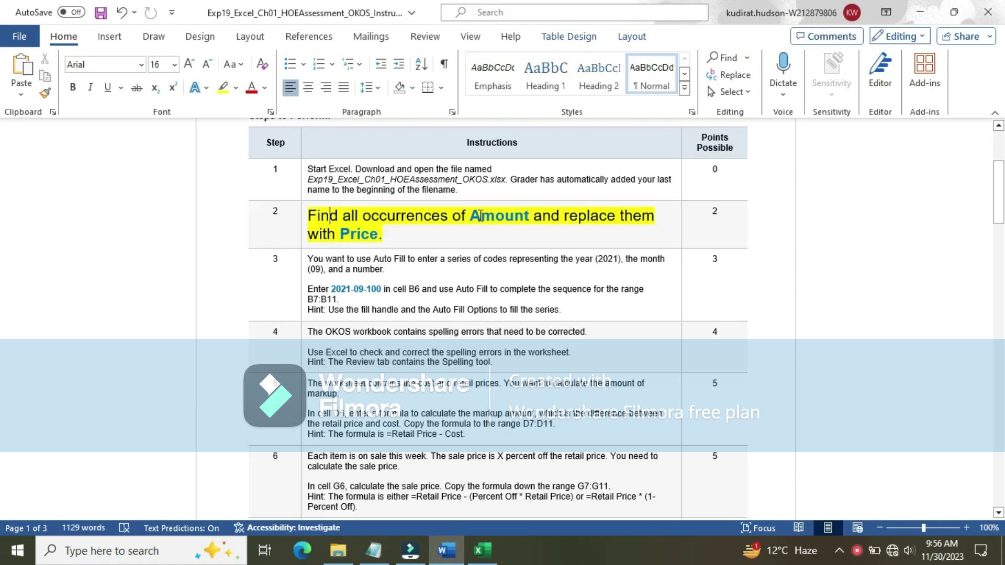
drag(470, 216, 531, 221)
key(ctrl+c)
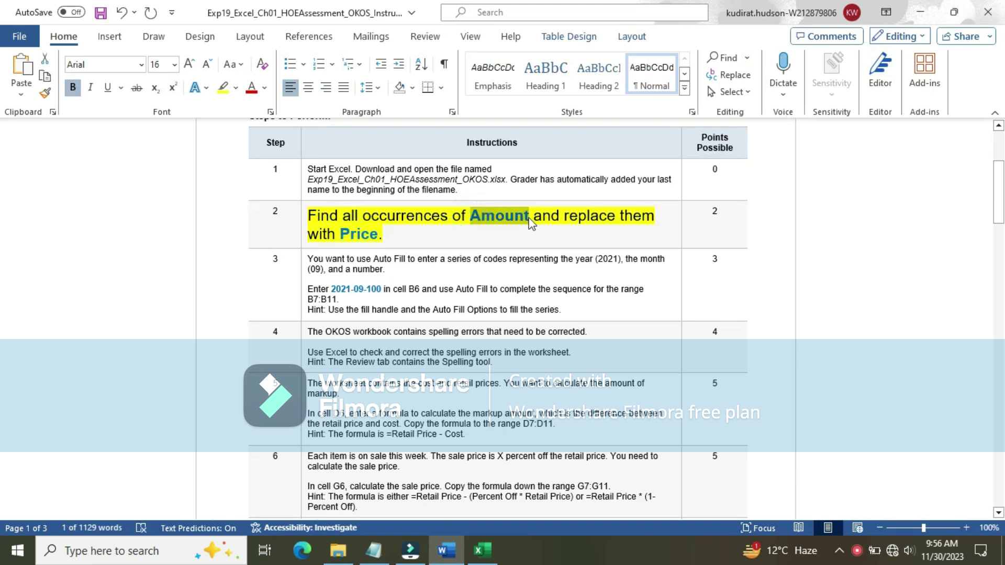
click(481, 550)
key(ctrl+f)
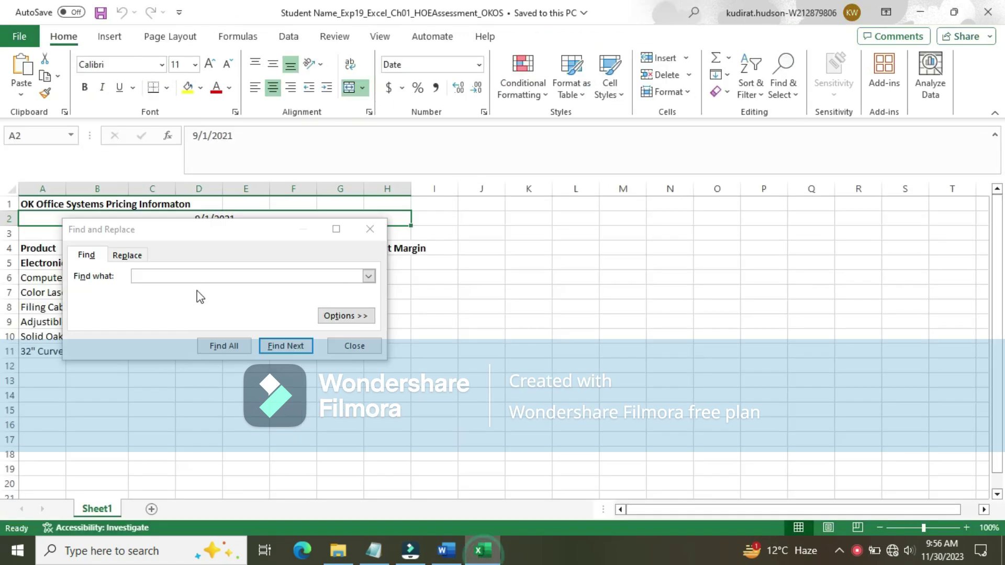
click(197, 275)
key(ctrl+v)
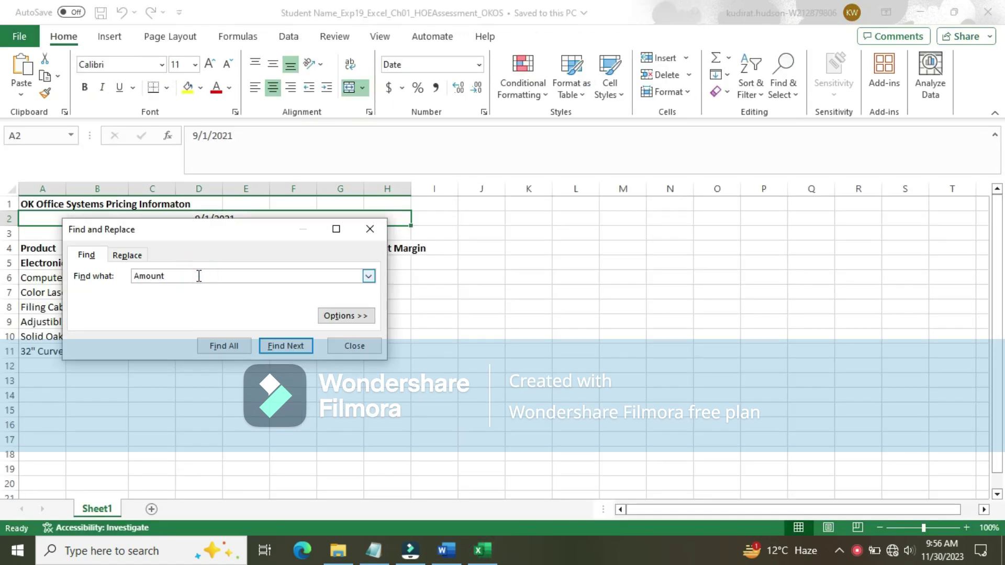
click(285, 345)
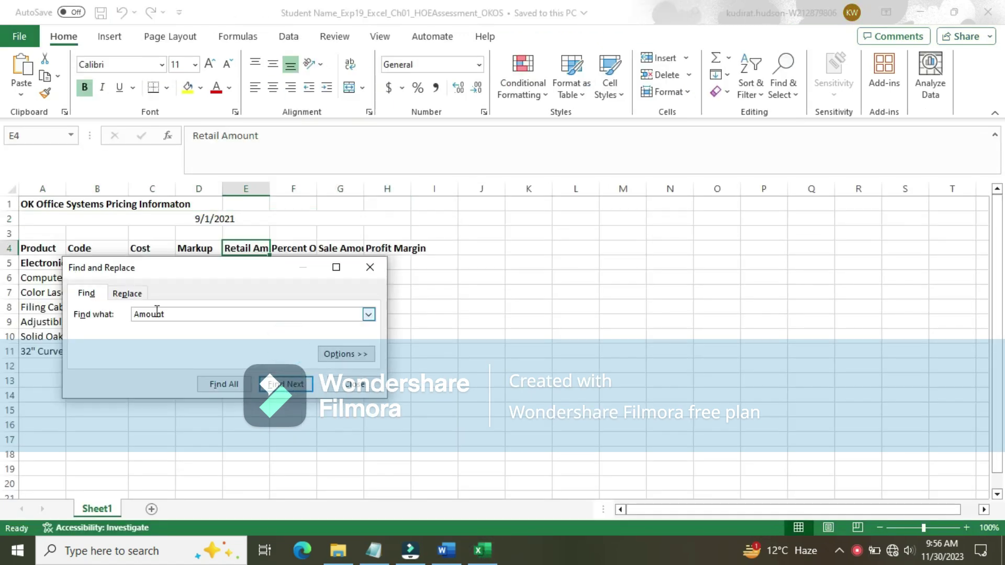
- Copy the word Price from step 2 of the Word instructions and enter it as the replacement for Amount in Excel's Find and Replace dialog
click(127, 293)
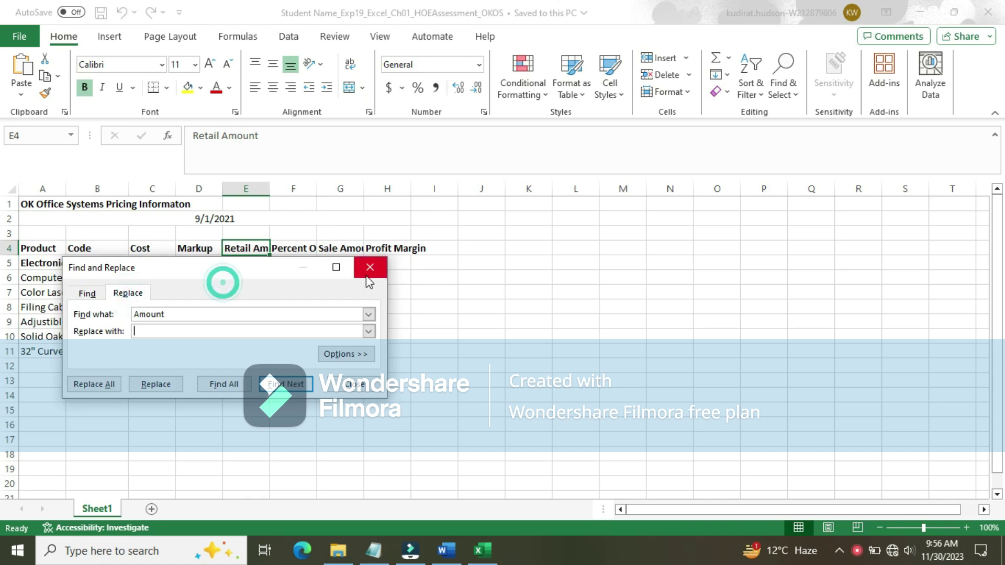
drag(281, 269, 634, 207)
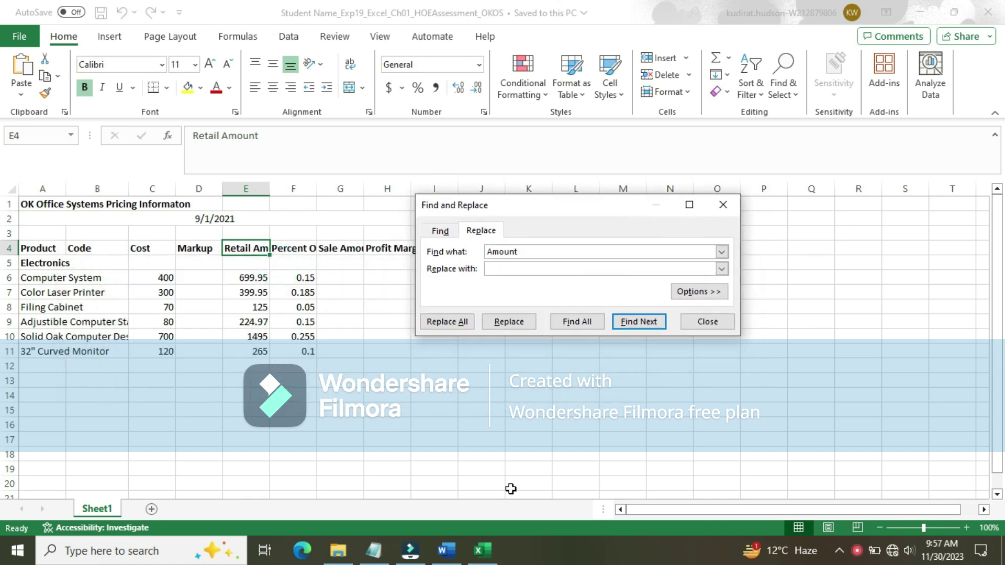
click(446, 550)
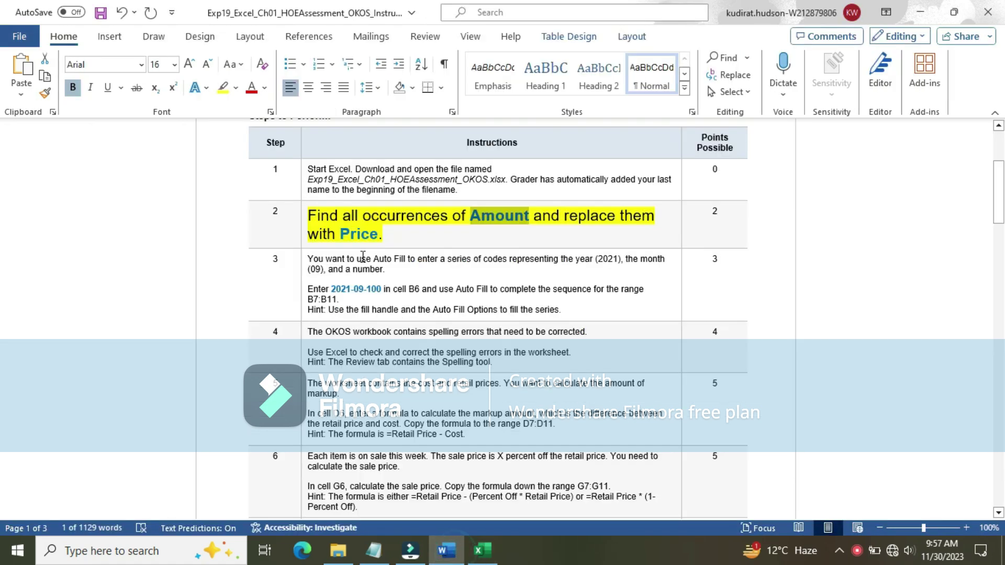
drag(342, 234, 380, 234)
key(ctrl+c)
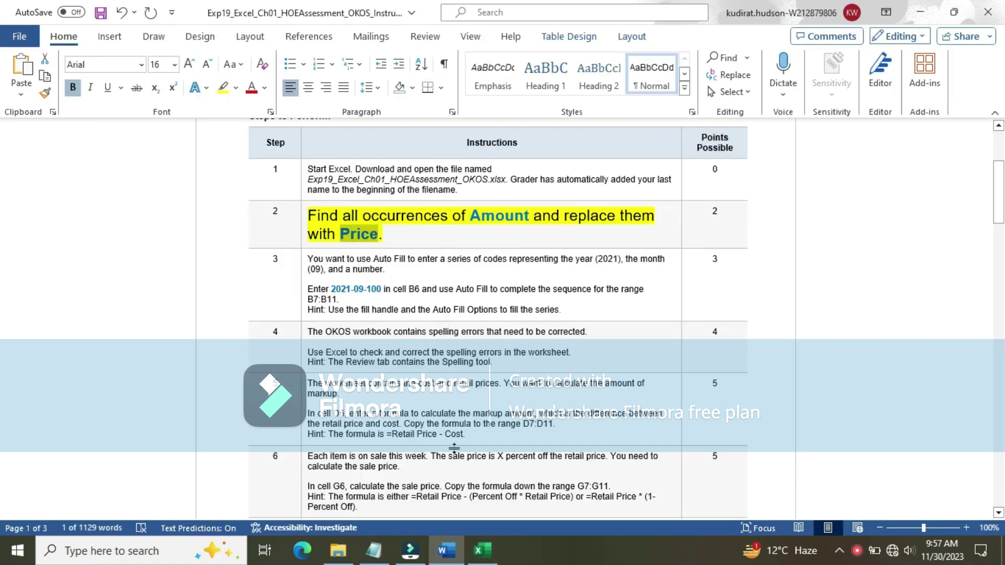
click(482, 550)
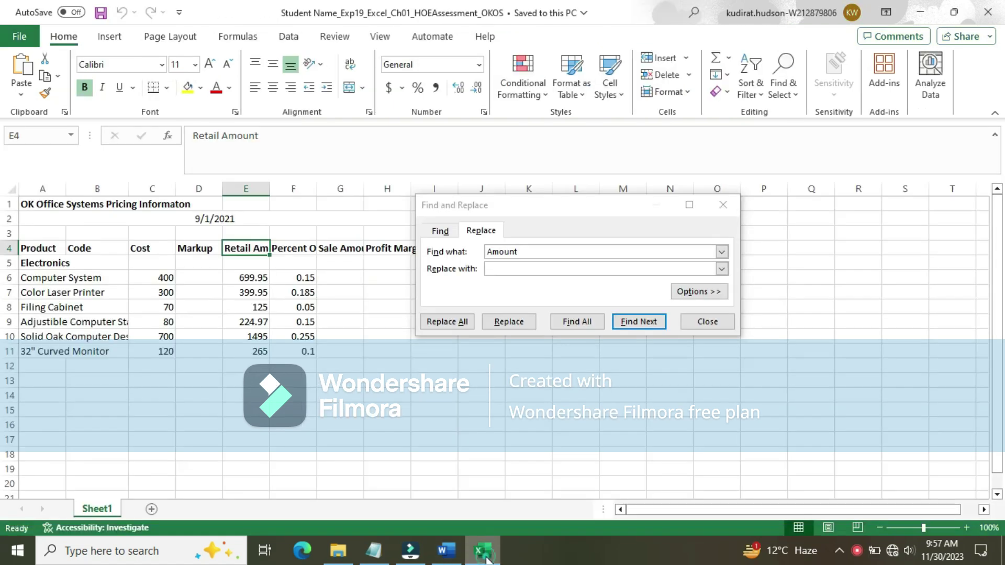
click(532, 266)
key(ctrl+v)
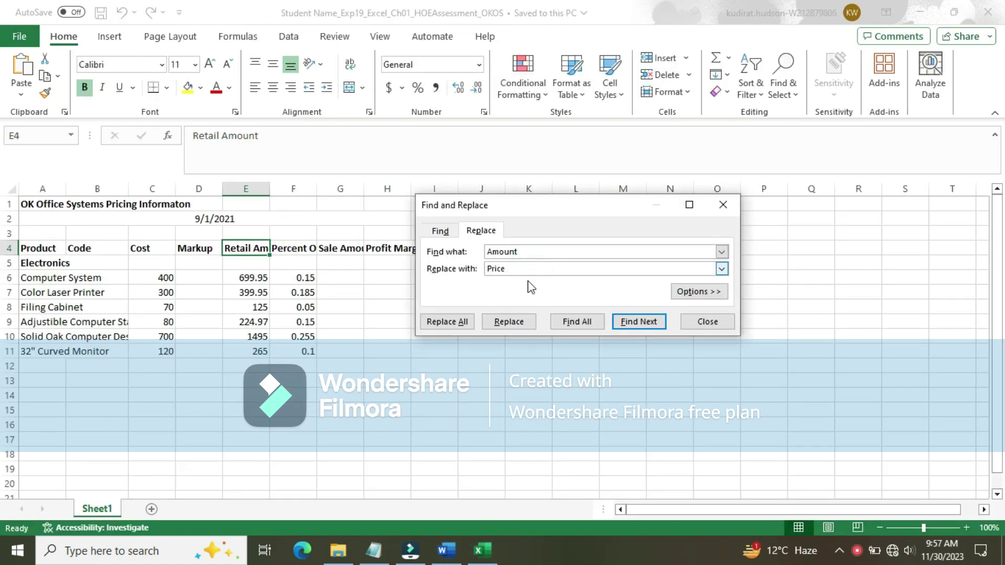
- Replace all occurrences of Amount with Price in the worksheet and close the Find and Replace dialog
click(454, 326)
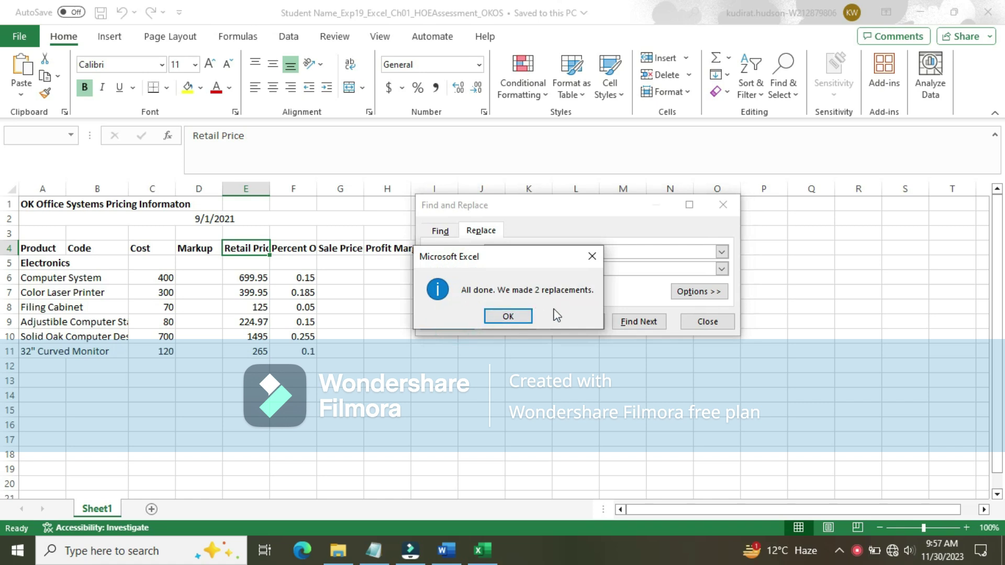
click(509, 317)
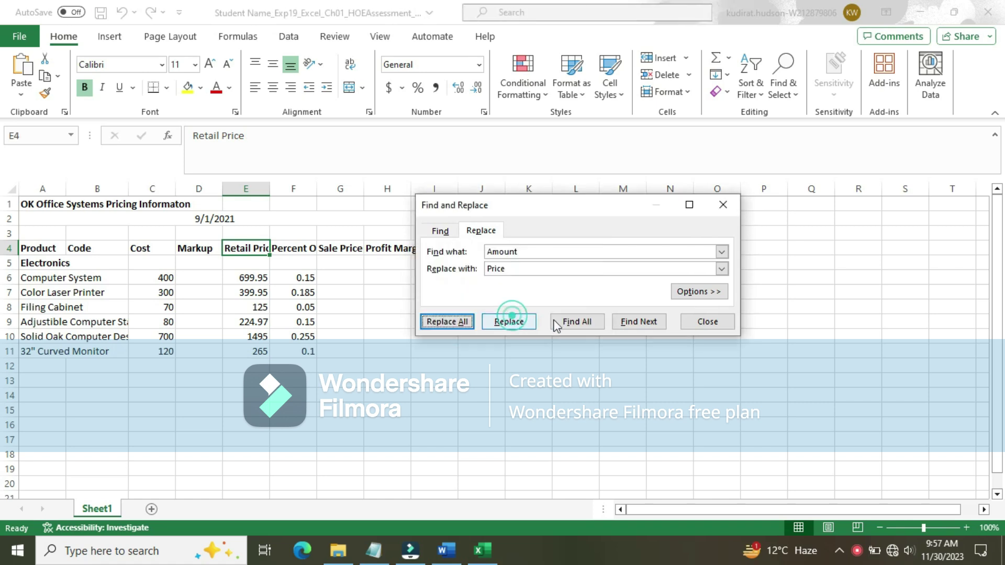
click(690, 320)
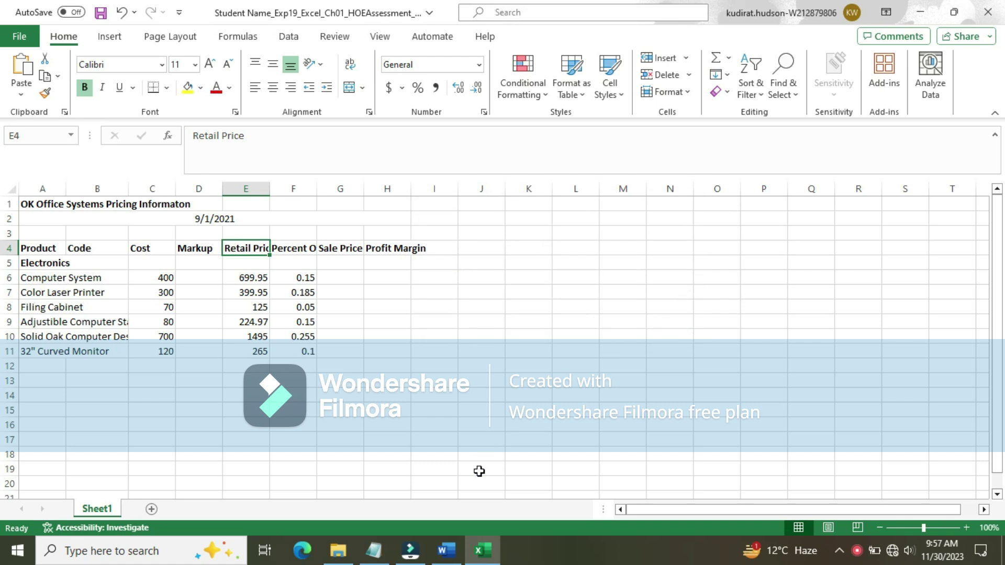
- Switch to the Word instructions, set the step 2 instruction to font size 9 and remove its highlighting
click(446, 550)
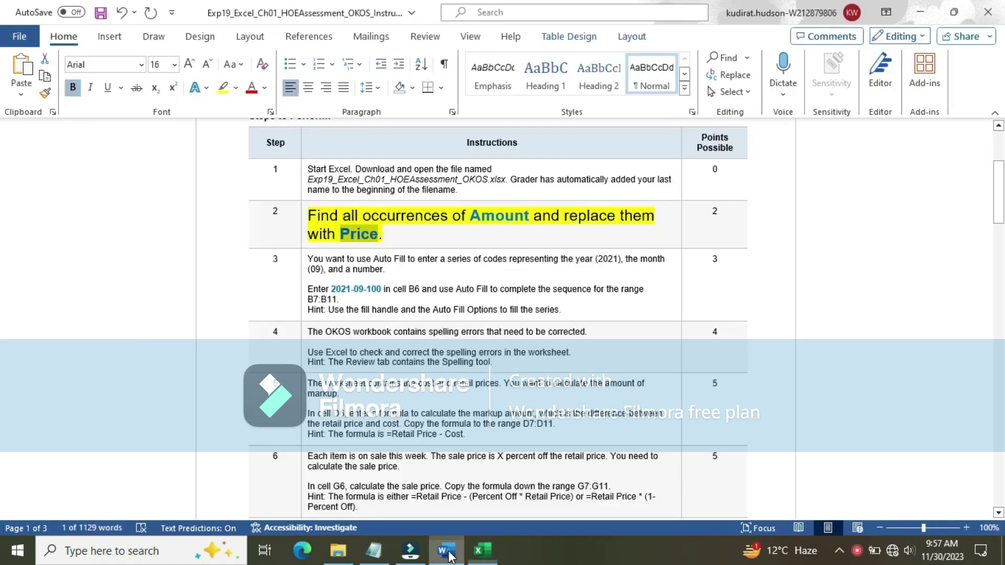
click(303, 225)
click(384, 173)
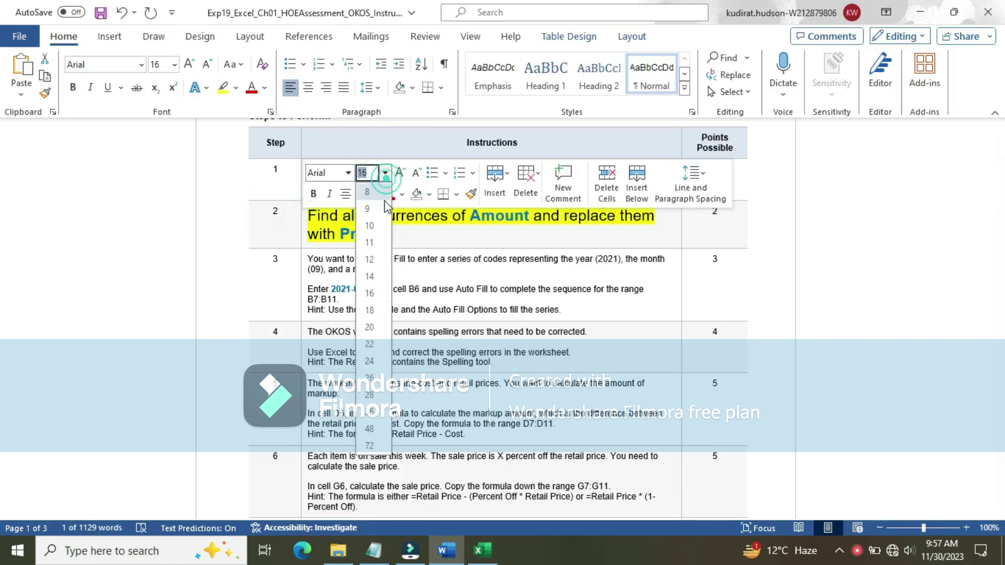
click(373, 197)
click(375, 194)
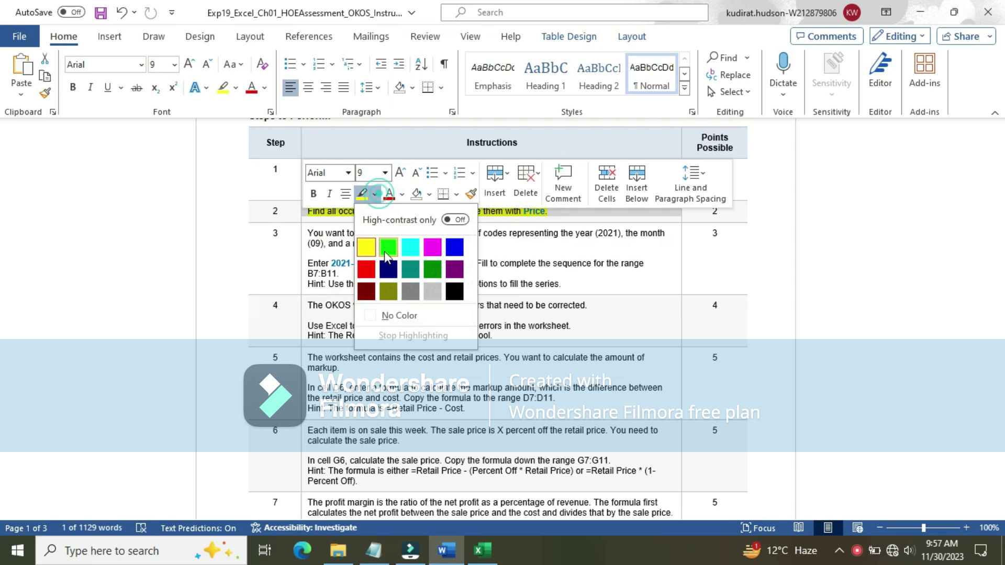
click(396, 315)
click(532, 305)
- Format the step 3 instruction with font size 16 and yellow highlighting
drag(1001, 195, 1001, 208)
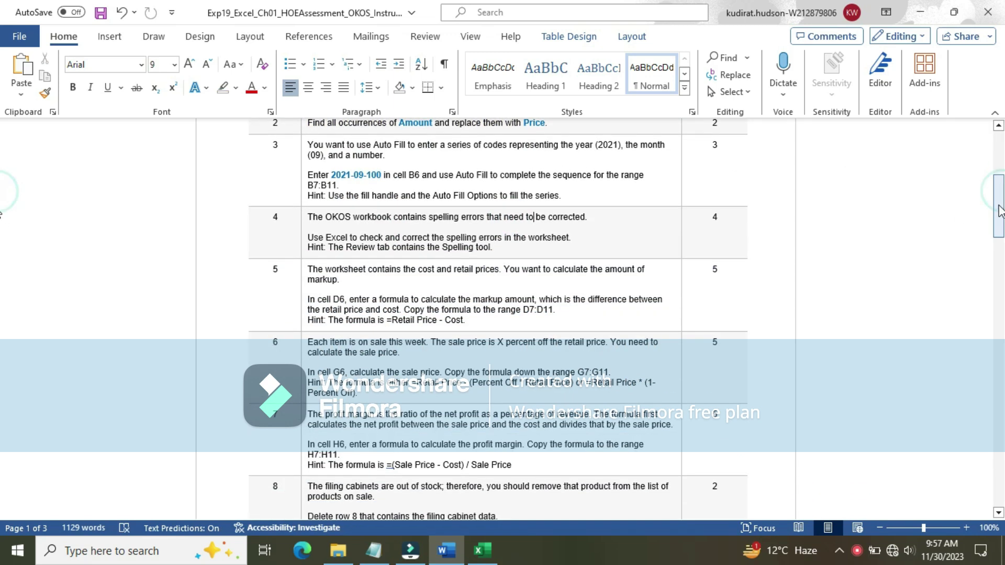
click(299, 157)
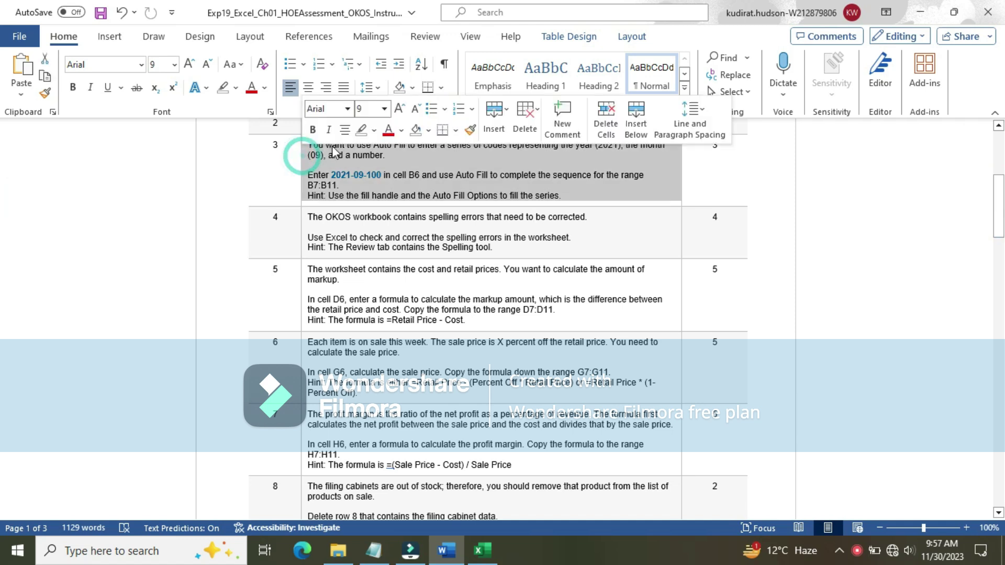
click(383, 108)
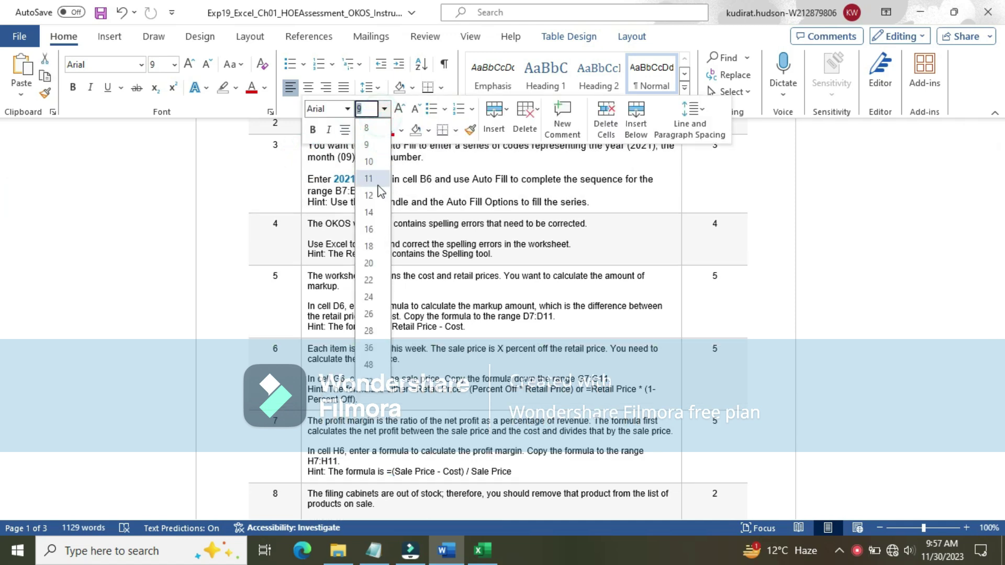
click(377, 233)
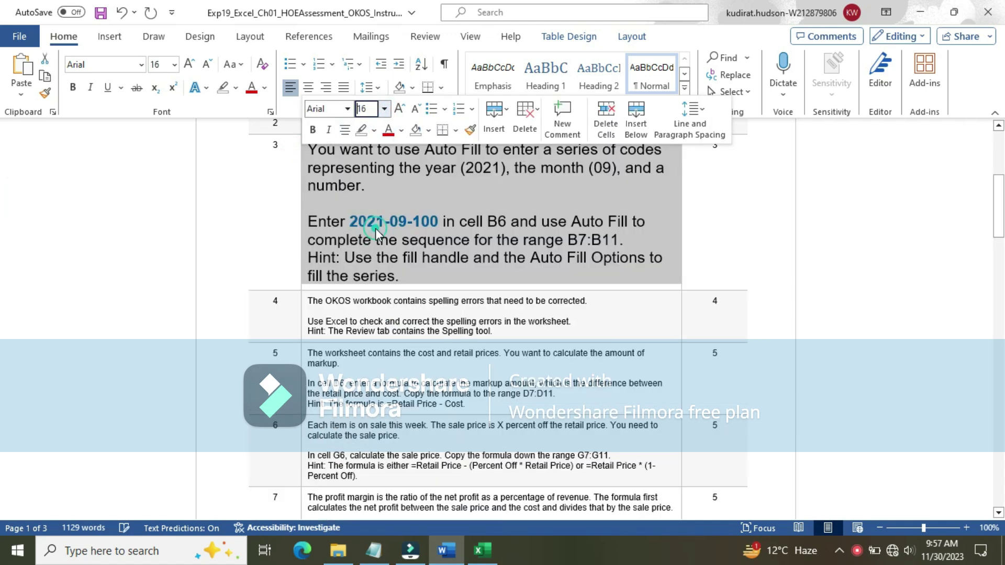
click(374, 130)
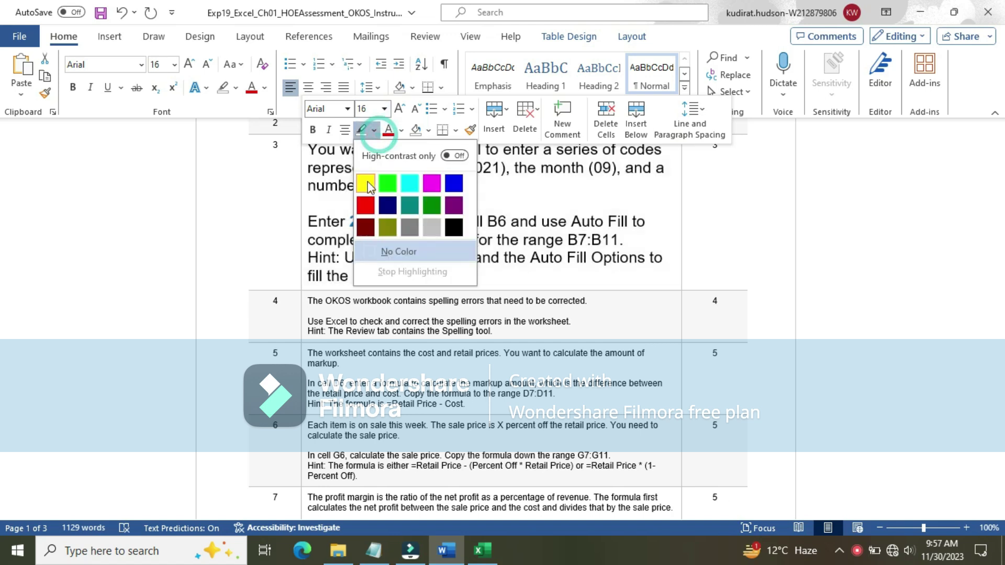
click(368, 182)
click(325, 149)
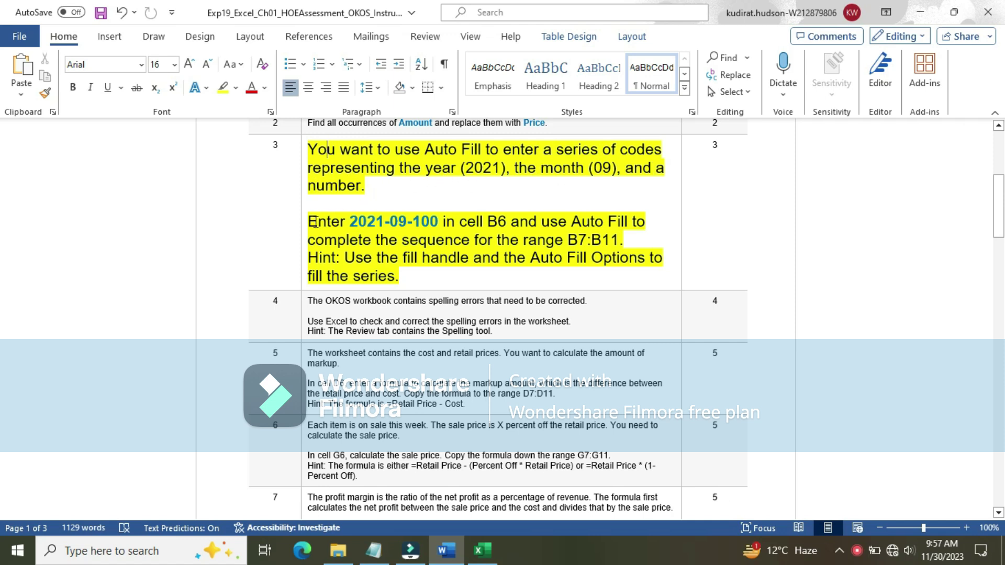
- Highlight the second part of the step 3 instruction, from Enter 2021-09-100 through the hint, in turquoise
drag(312, 220, 407, 280)
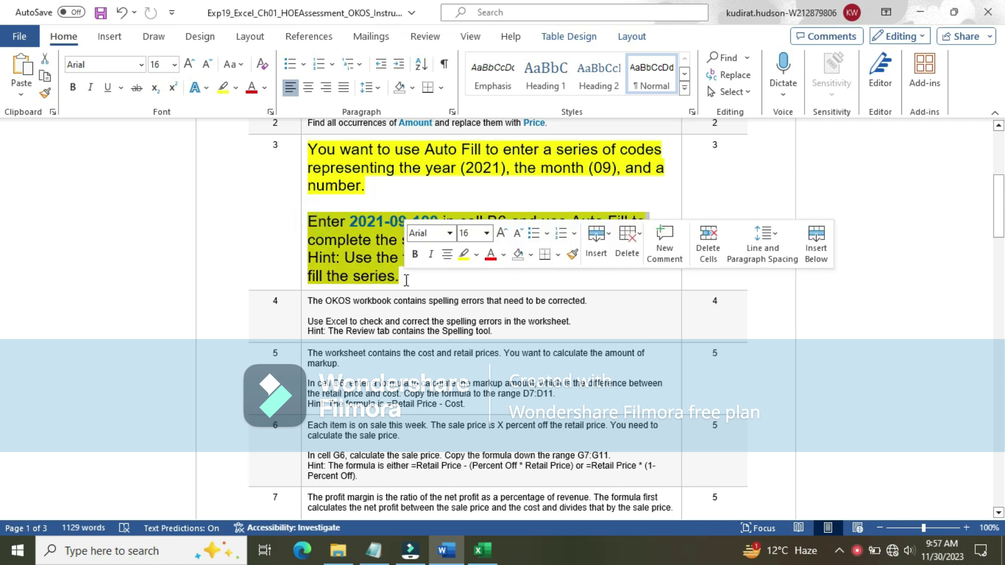
click(475, 254)
click(512, 302)
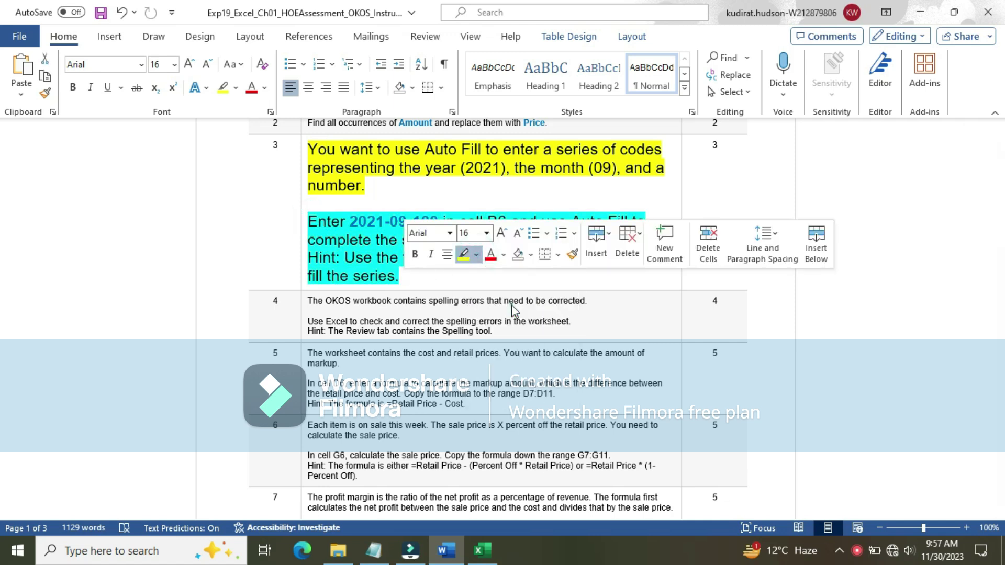
click(311, 220)
- Take the code 2021-09-100 from step 3 of the Word instructions and enter it in cell B5 of the Excel worksheet
click(351, 220)
drag(351, 220, 434, 222)
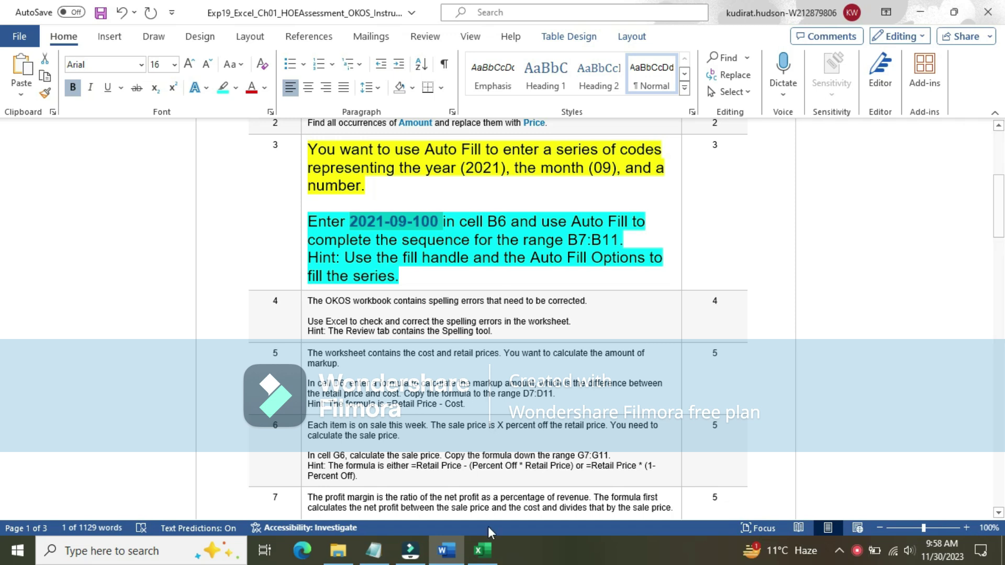
click(483, 552)
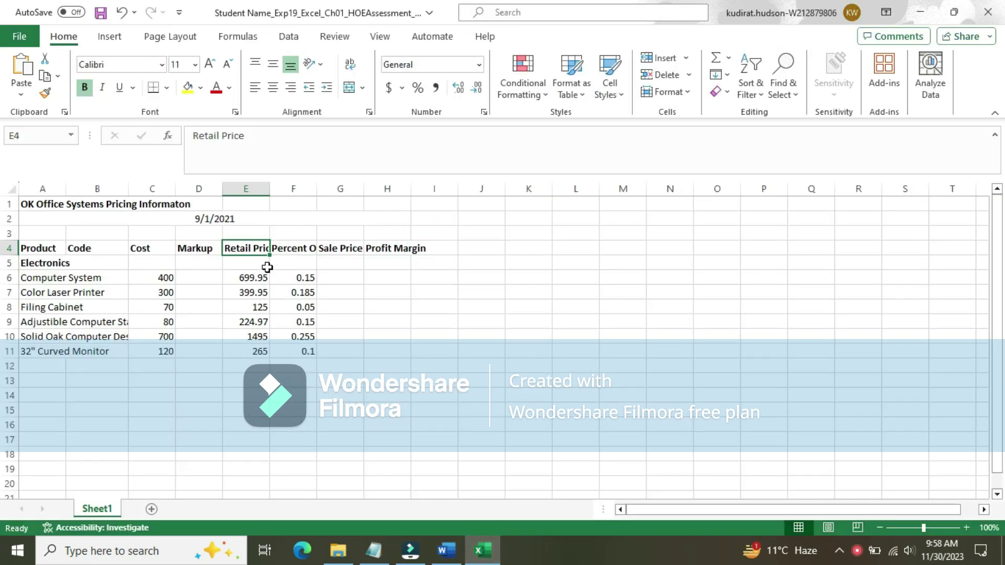
click(96, 263)
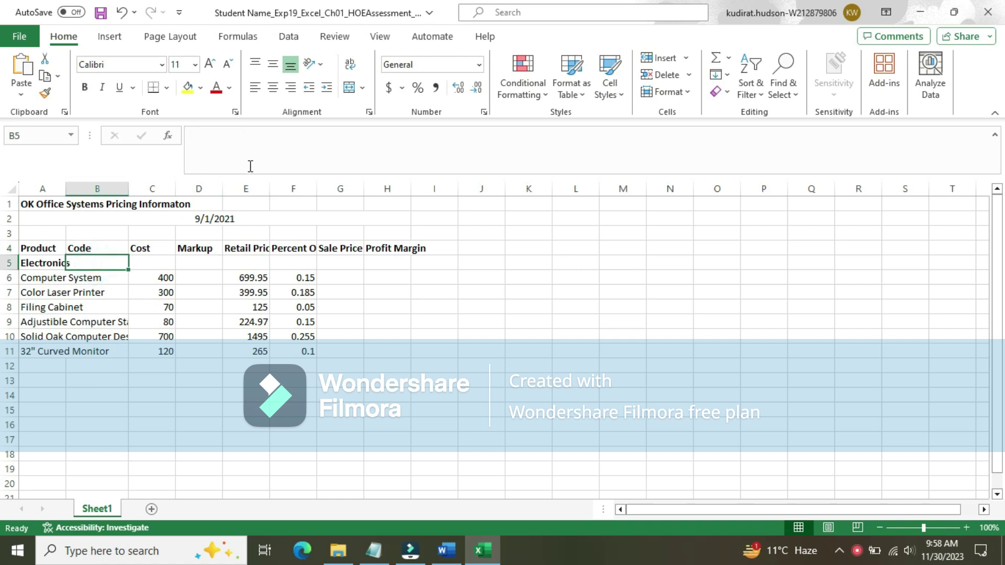
text(2021-09-100)
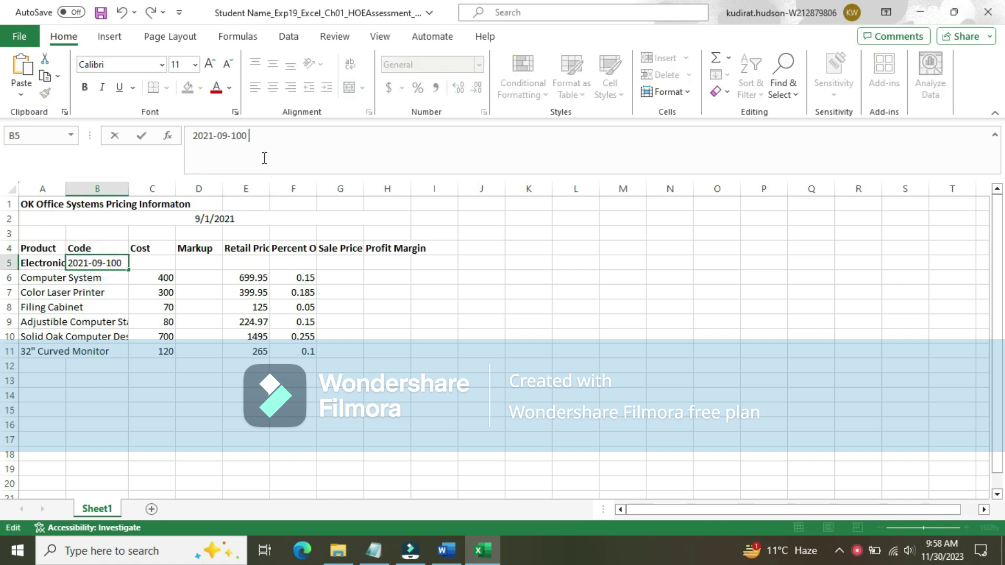
key(Return)
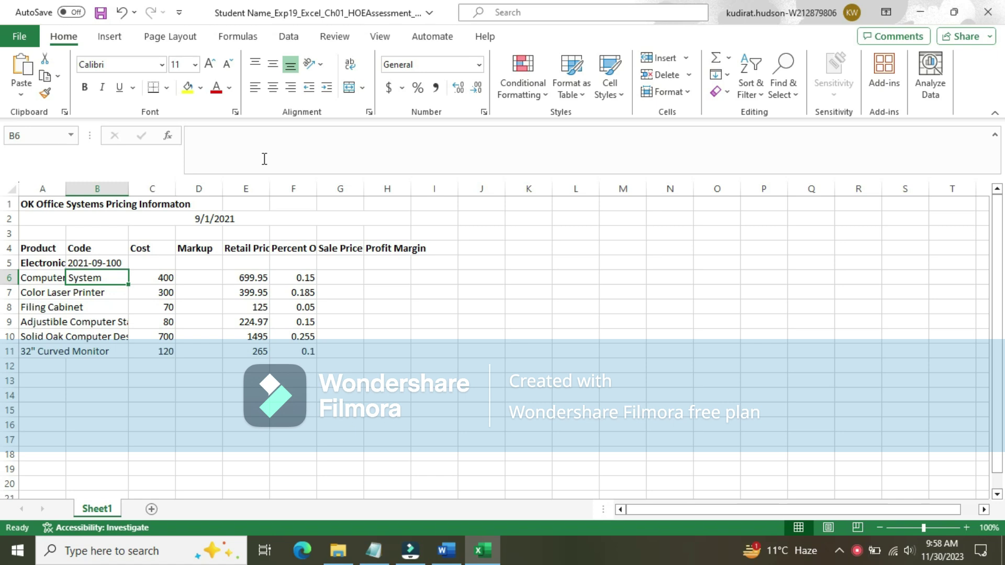
- Mark the Auto Fill sentence in Word's step 3 instruction, and in Excel Auto Fill the code series from cell B5 through B11
click(447, 550)
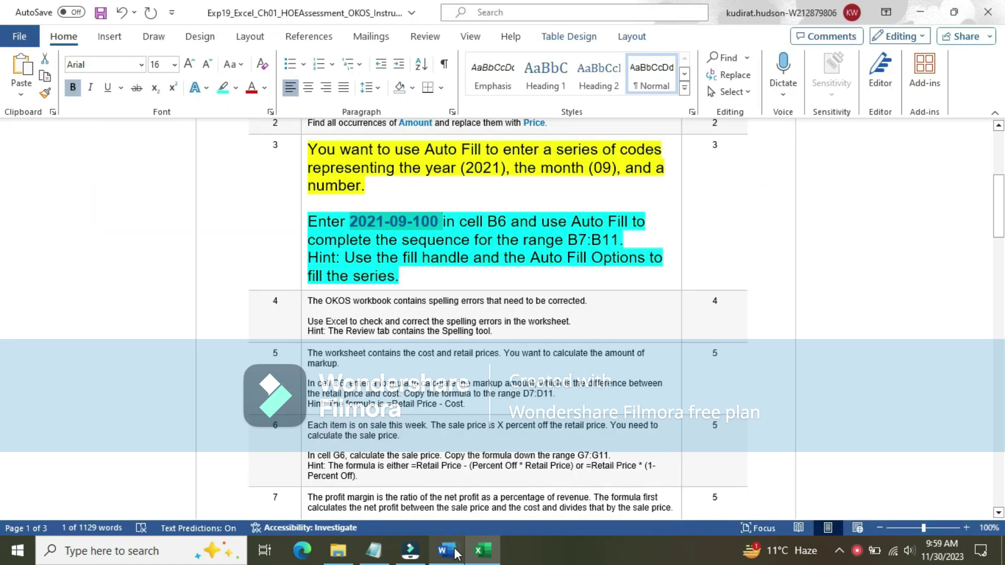
drag(540, 225, 664, 238)
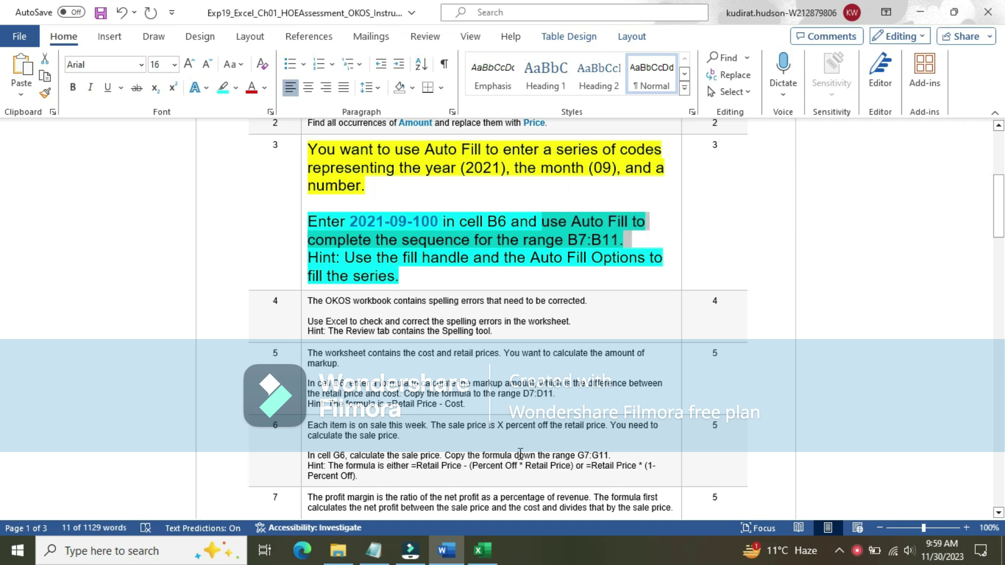
click(481, 550)
click(114, 260)
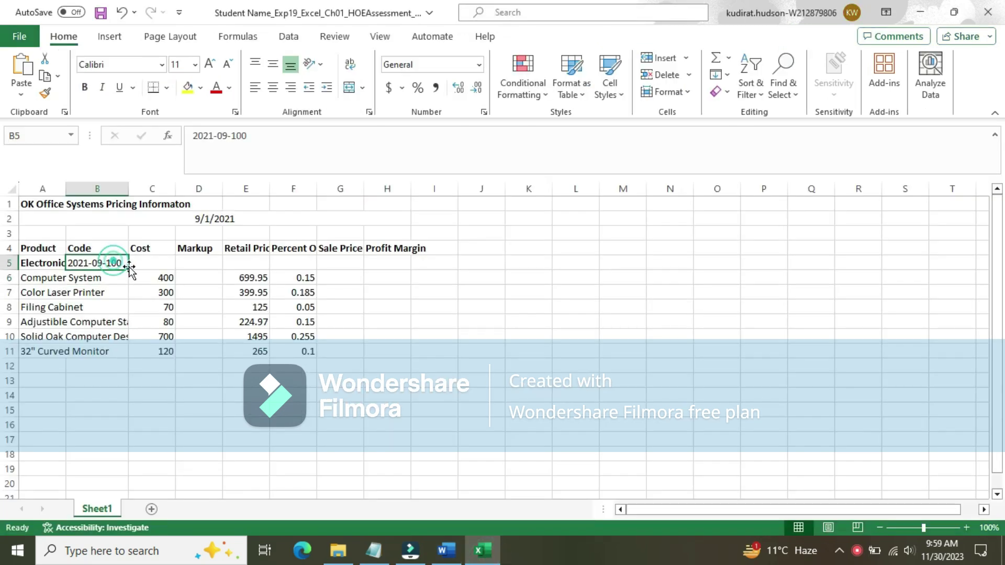
drag(127, 269, 128, 359)
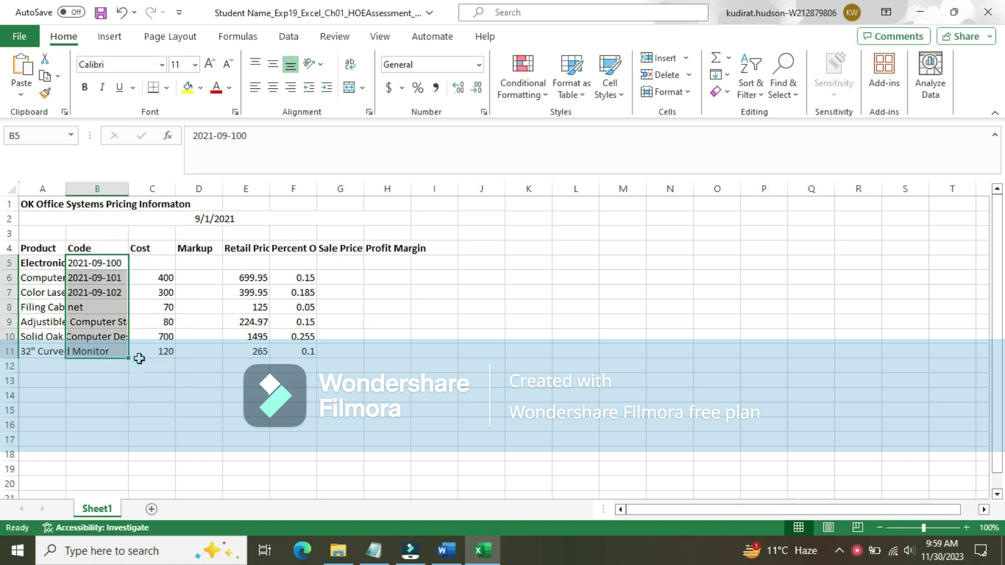
- Switch to the Word instructions, set the step 3 instruction to font size 9 and remove its highlighting
click(445, 552)
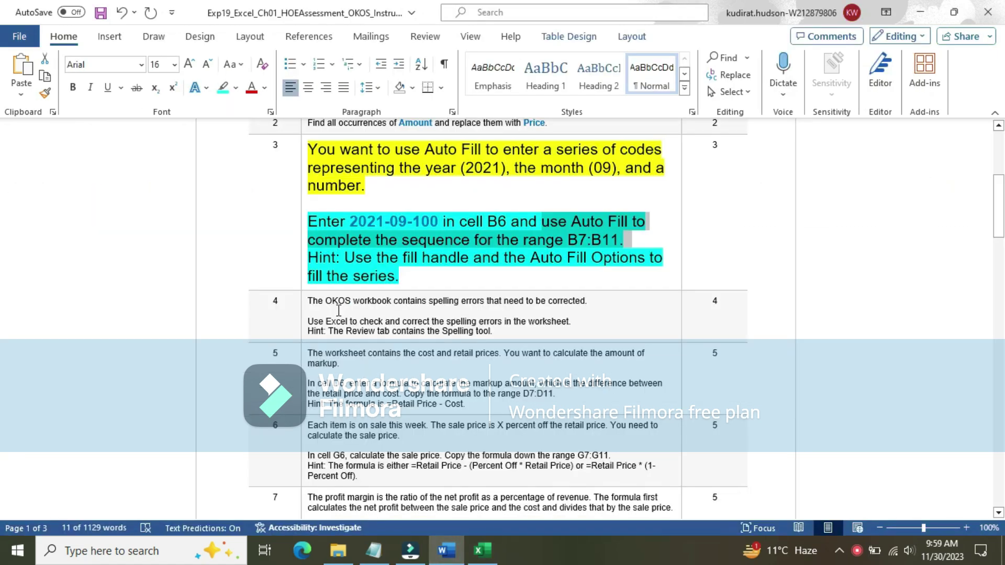
click(301, 166)
click(385, 116)
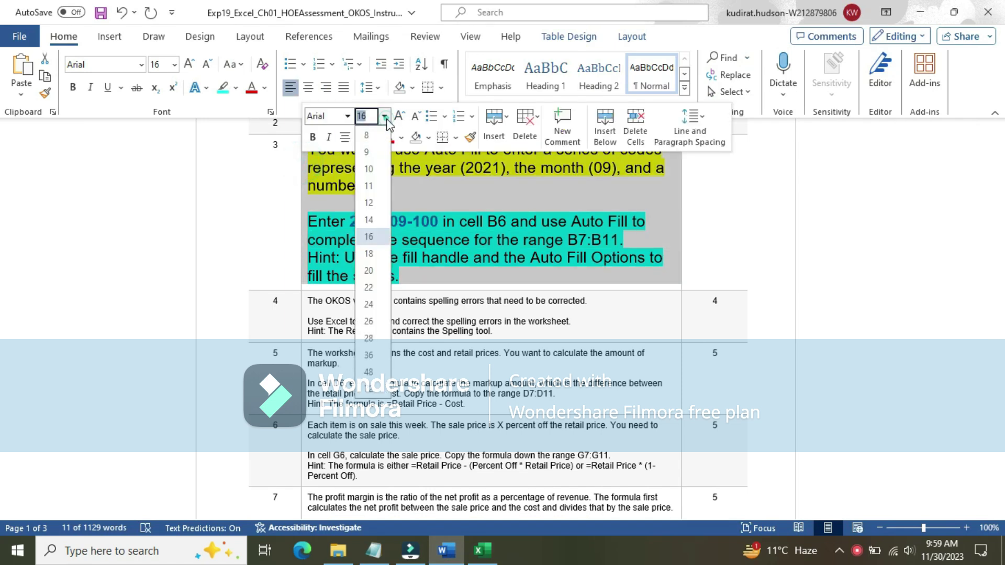
click(366, 151)
click(374, 137)
click(399, 258)
- Format the step 4 spelling-check instruction with font size 16 and yellow highlighting
click(302, 219)
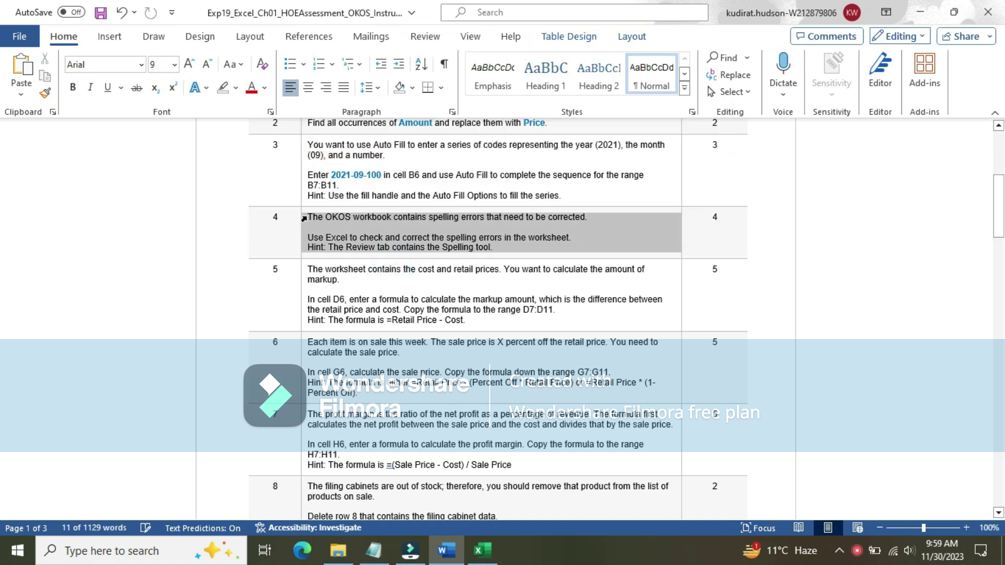
click(385, 170)
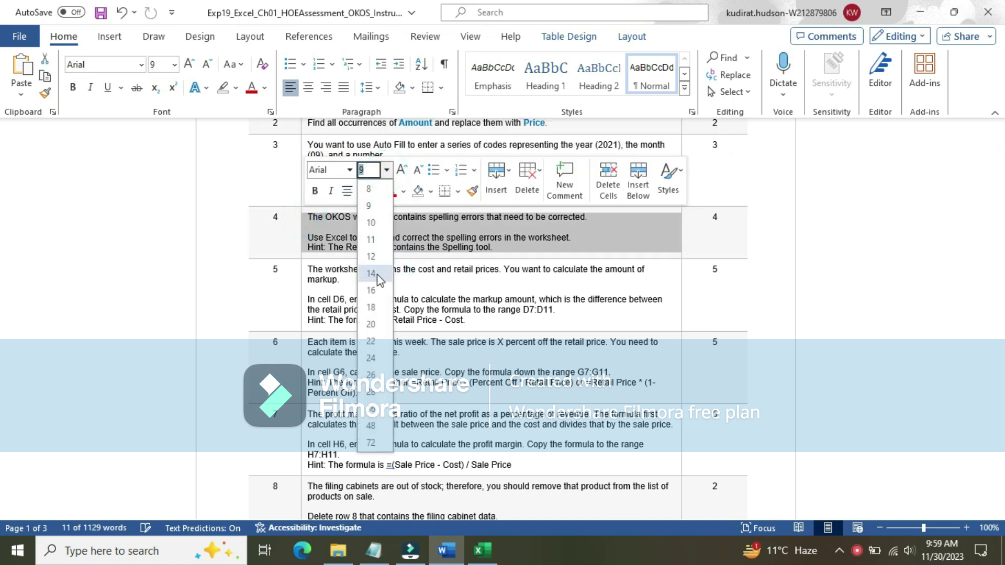
click(371, 290)
click(375, 191)
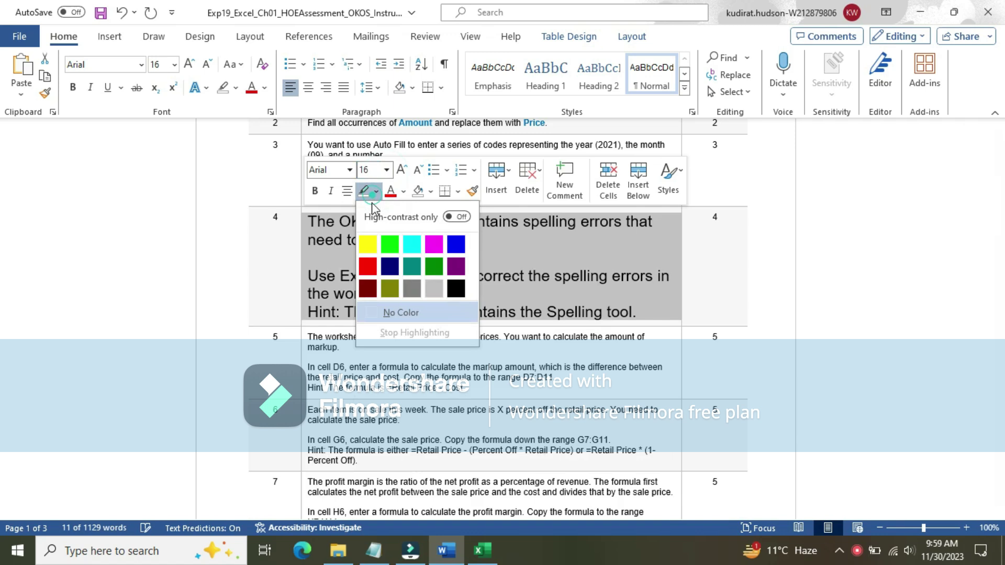
click(368, 244)
click(322, 223)
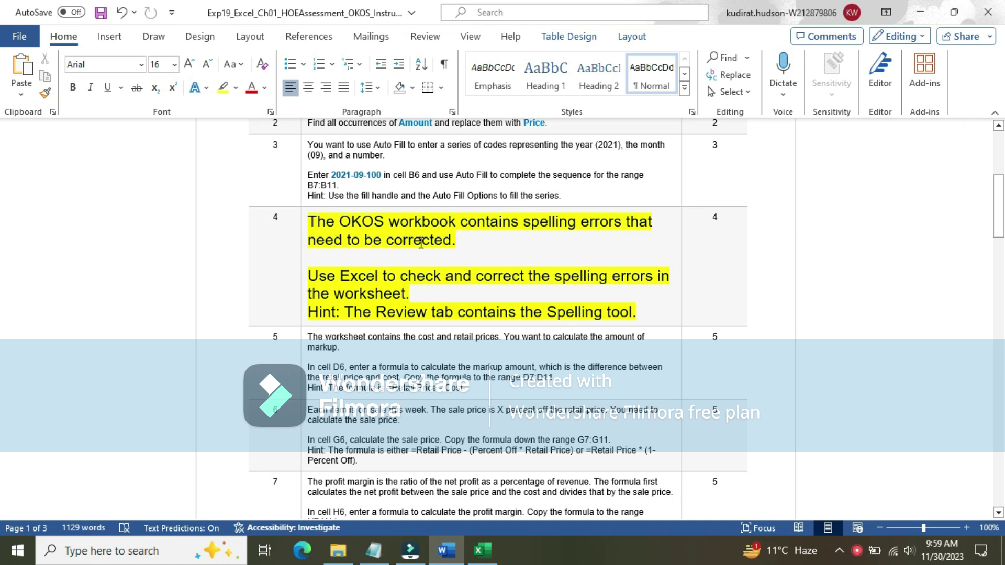
- Highlight the step 4 sentences about checking spelling in Excel and the Review tab hint in turquoise
drag(310, 275, 637, 310)
click(643, 280)
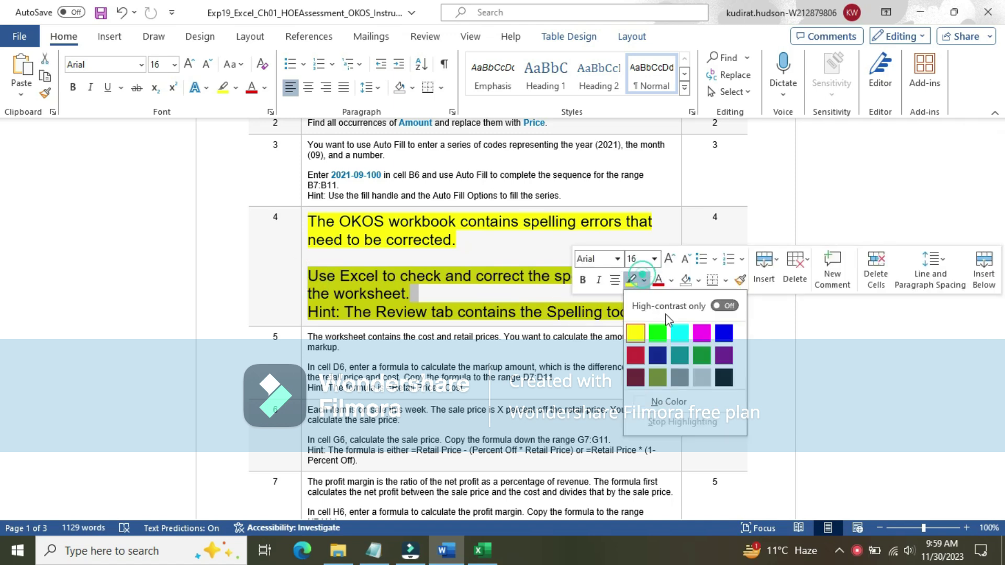
click(680, 333)
click(327, 276)
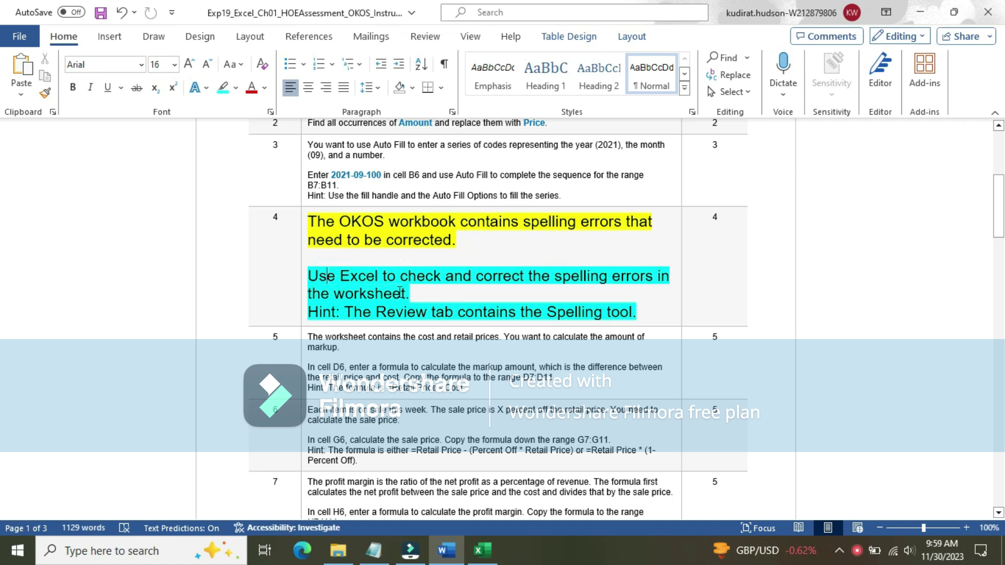
- Switch to the Excel workbook and run the spelling check with the code cells B5:B11 selected
click(482, 550)
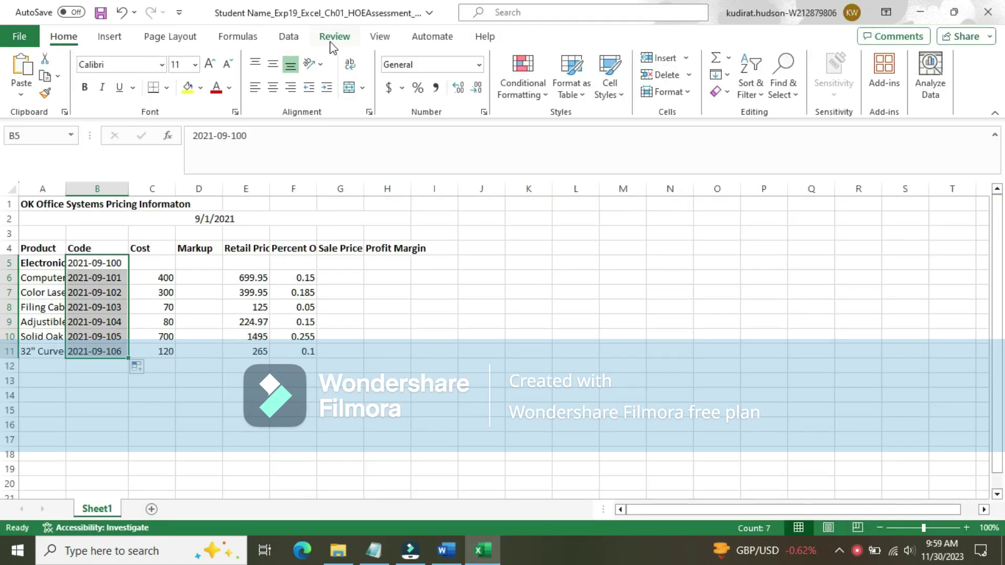
click(291, 36)
click(332, 38)
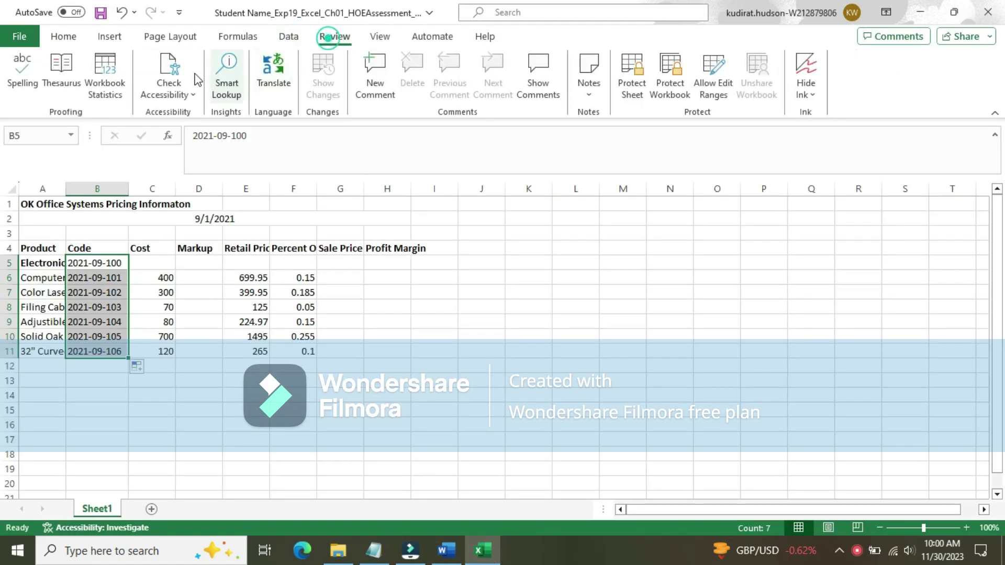
click(24, 73)
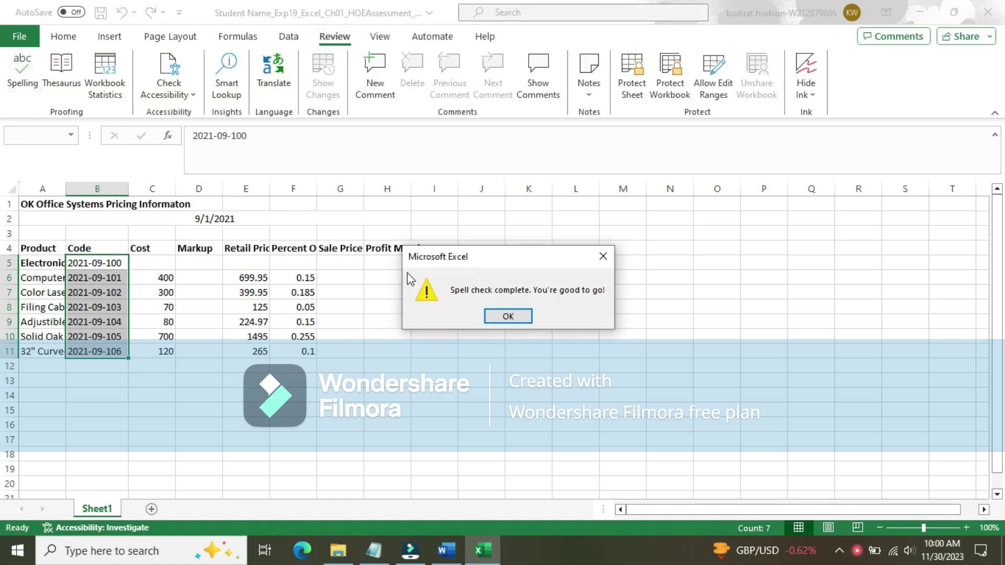
click(508, 317)
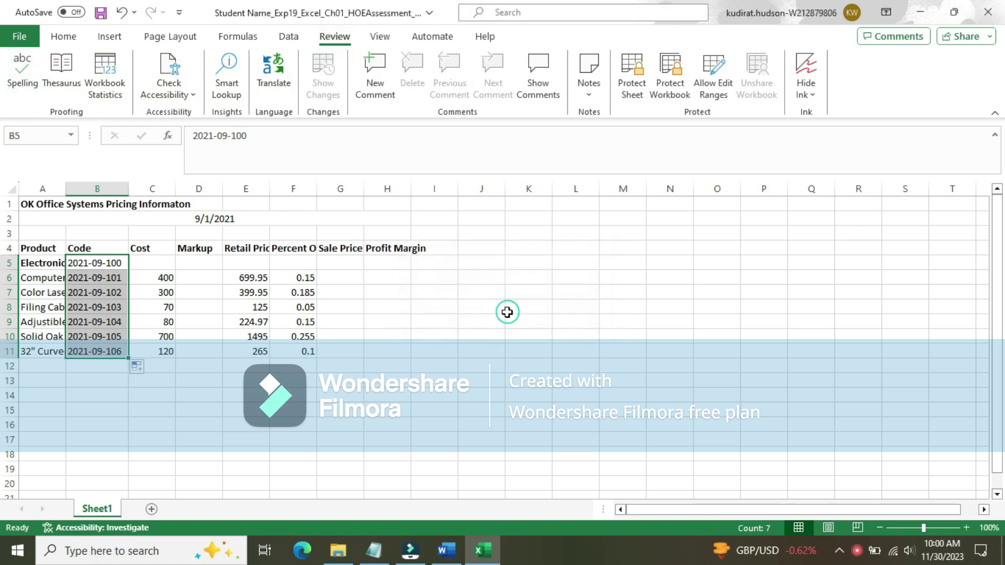
click(467, 374)
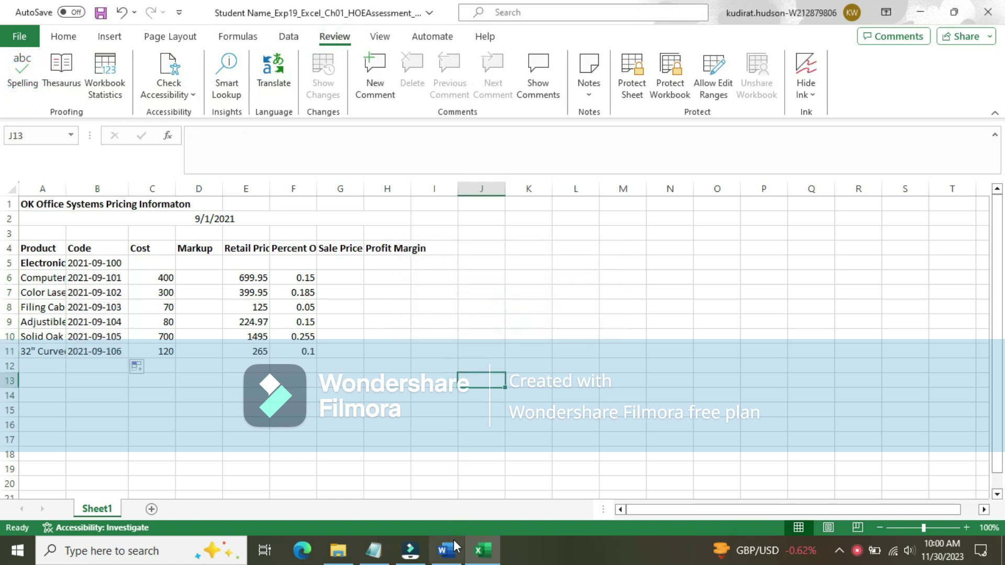
- Switch to the Word instructions, set the step 4 instruction to font size 9 and remove its highlighting
click(453, 540)
click(304, 240)
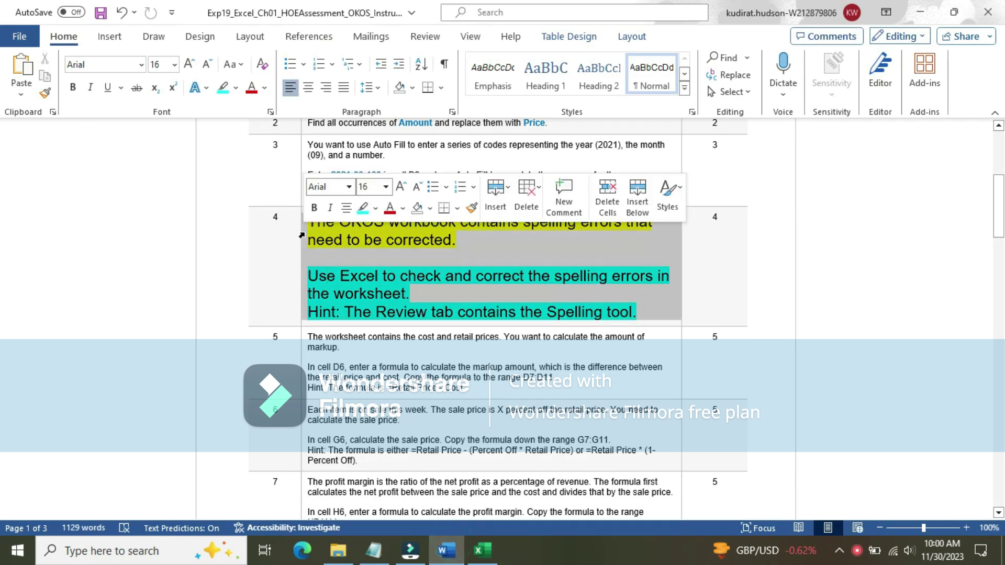
click(386, 187)
click(369, 222)
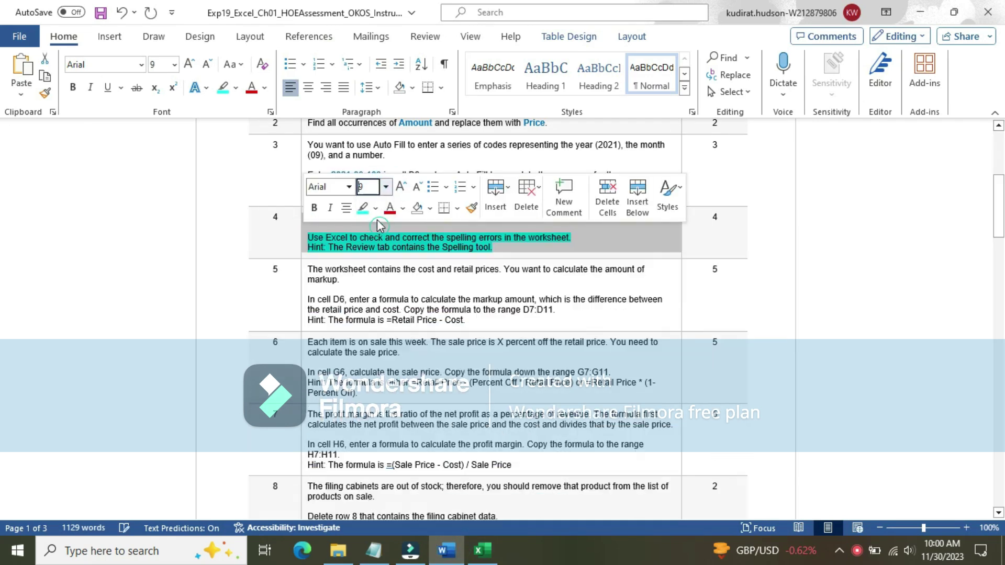
click(375, 208)
click(400, 330)
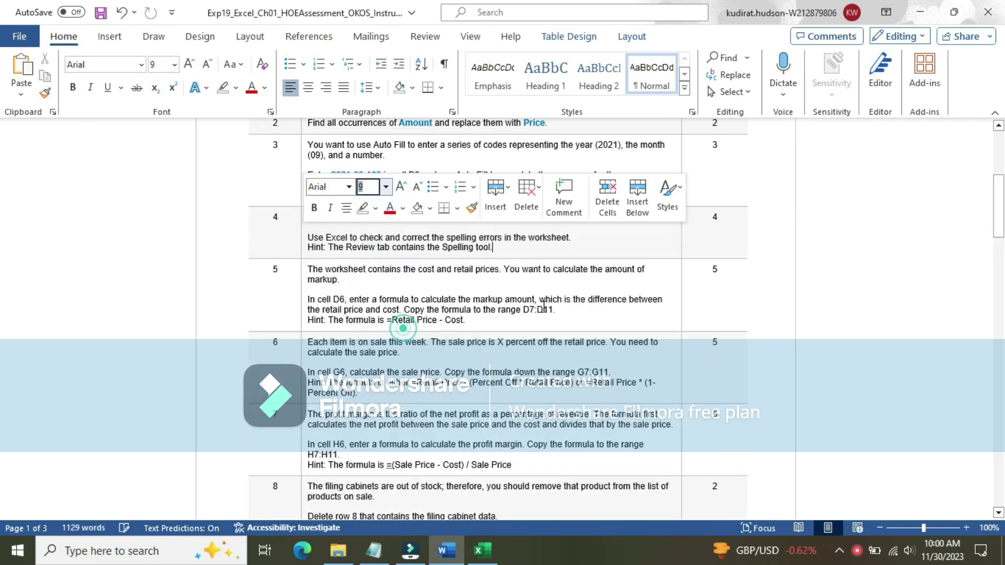
- Format the step 5 markup instruction with font size 16 and yellow highlighting
drag(1000, 206, 1001, 223)
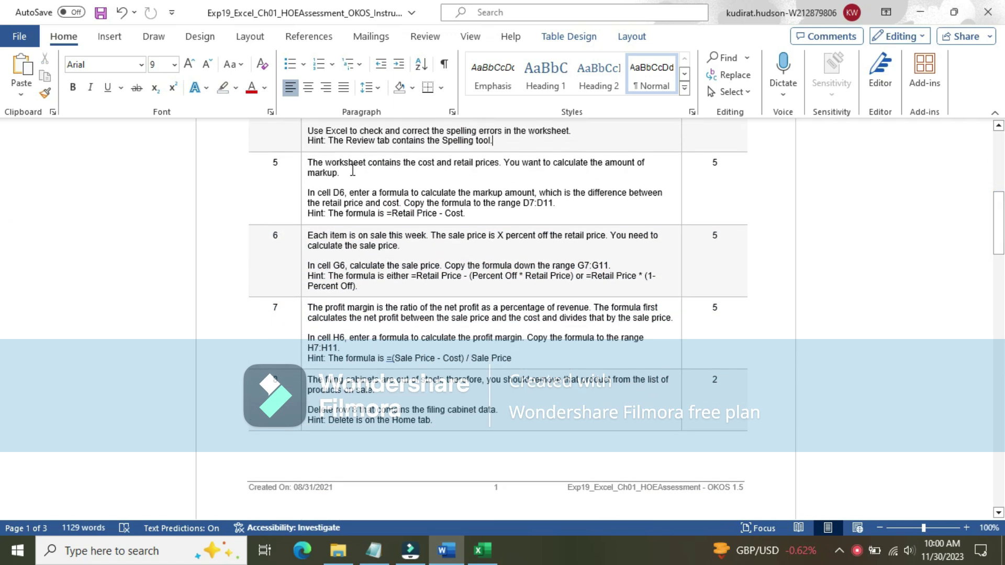
click(302, 175)
click(385, 126)
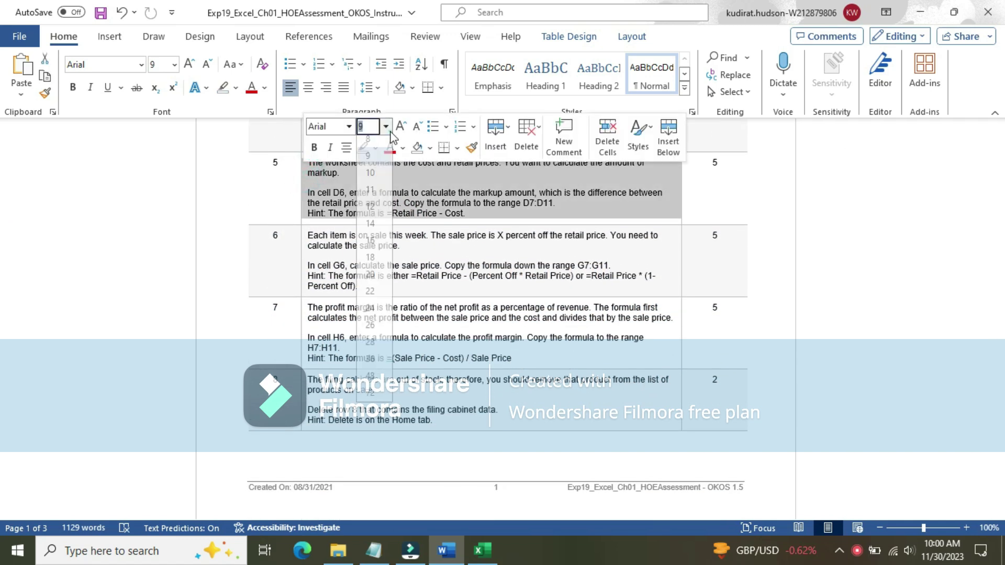
click(370, 246)
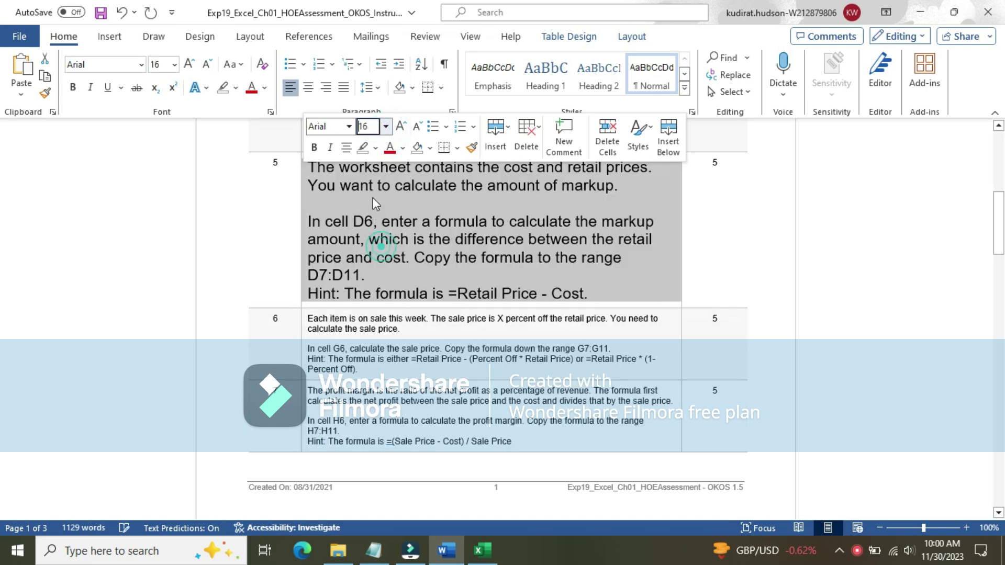
click(375, 148)
click(372, 201)
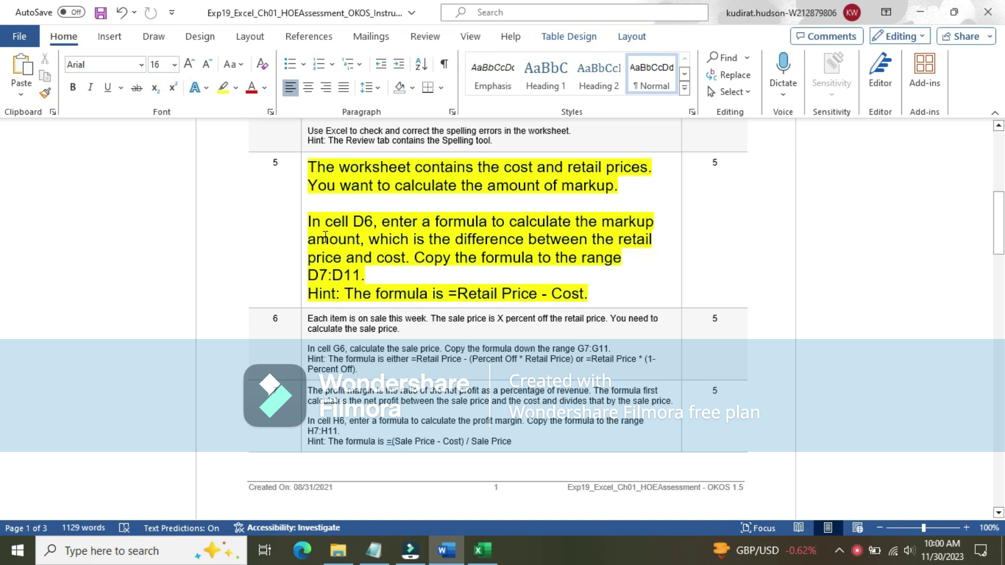
- Highlight the step 5 passage from "In cell D6" through "Copy the formula to the range" in turquoise
drag(310, 222, 630, 252)
click(643, 226)
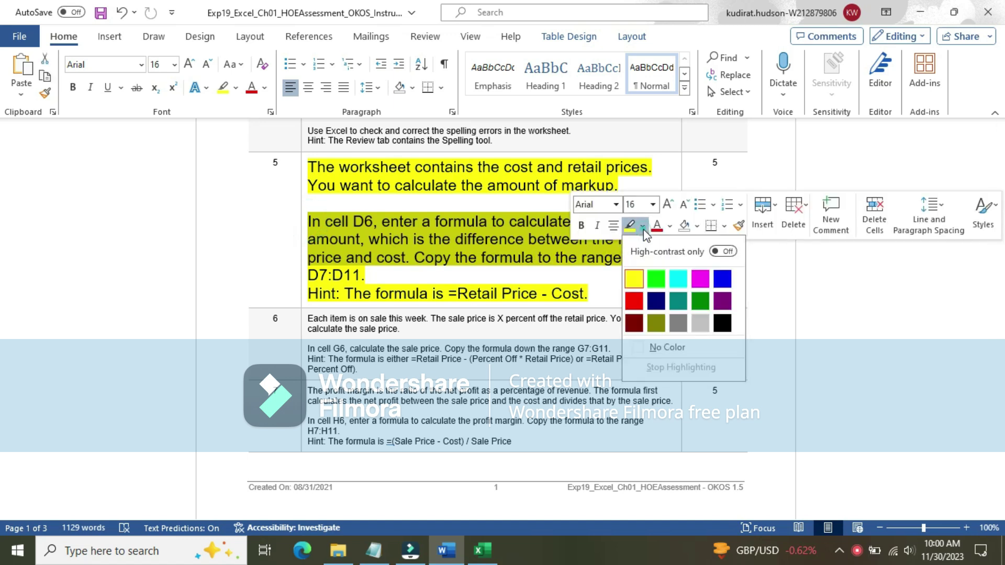
click(678, 278)
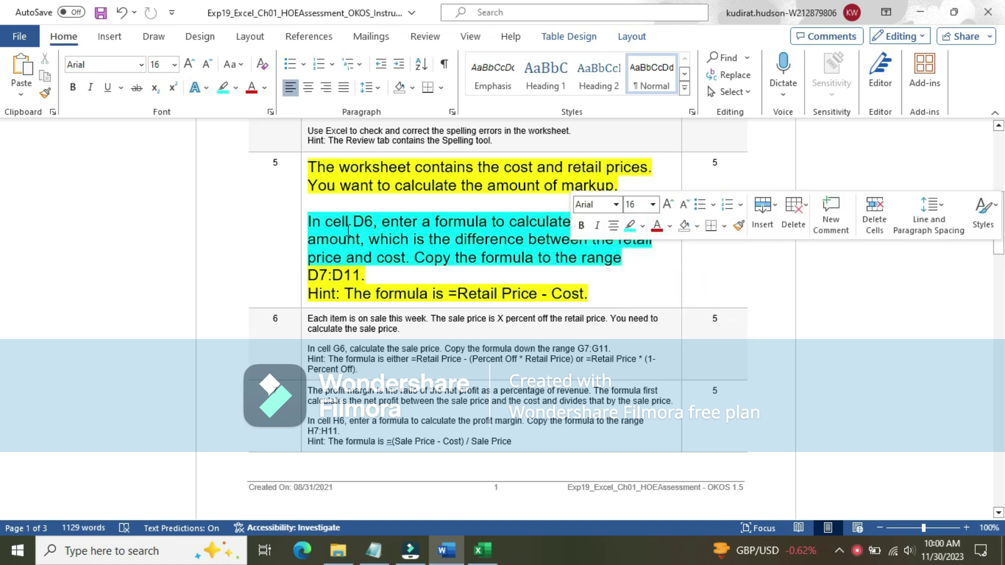
click(320, 223)
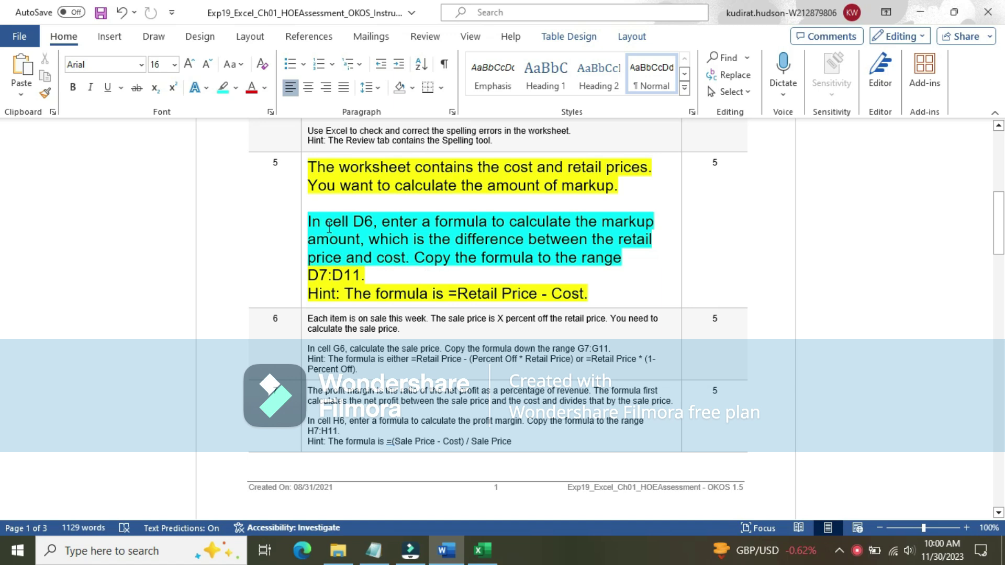
- Mark the markup formula sentence in Word's step 5 instruction, and in Excel enter =E6-C6 in cell D6
drag(315, 220, 407, 257)
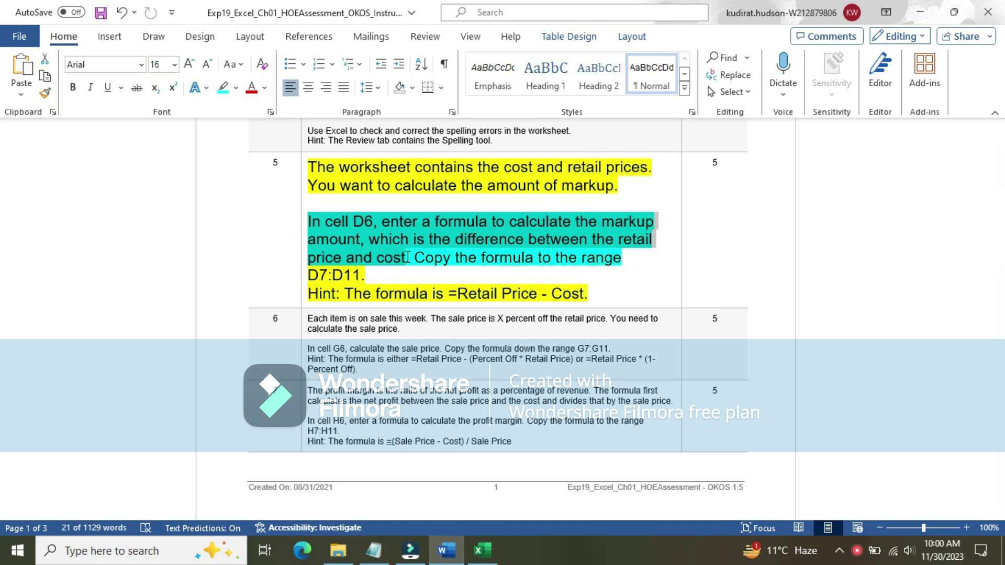
click(479, 547)
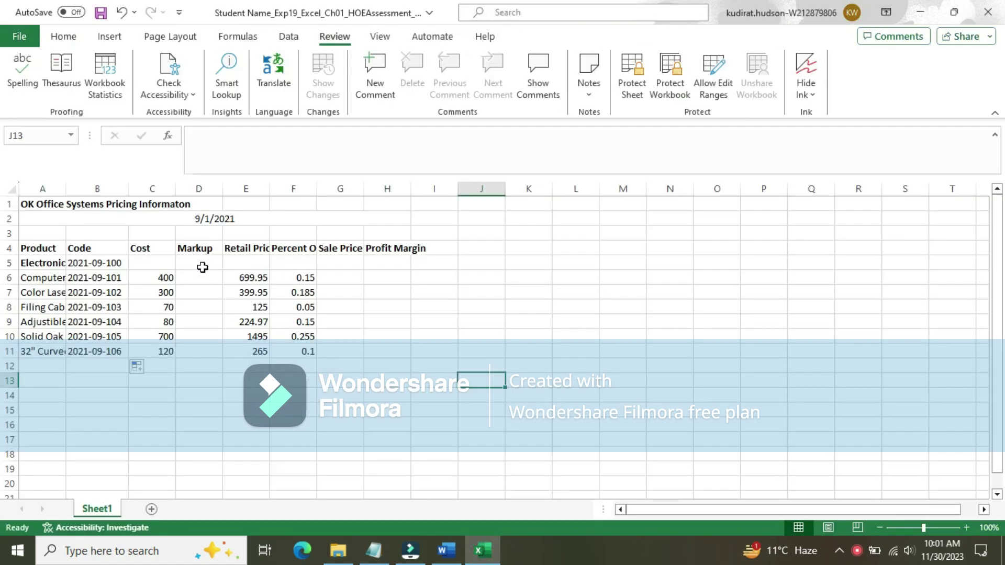
click(204, 275)
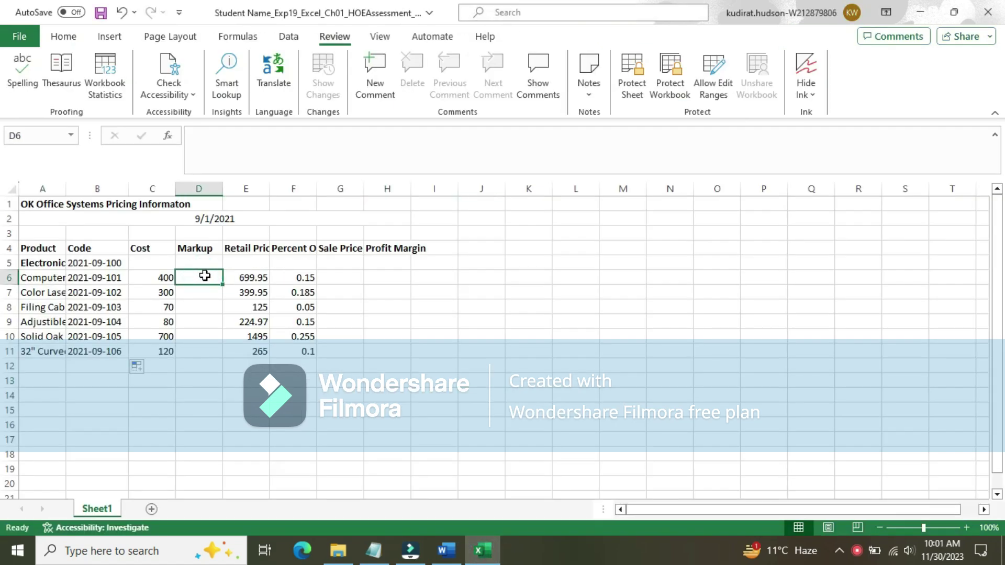
text(=)
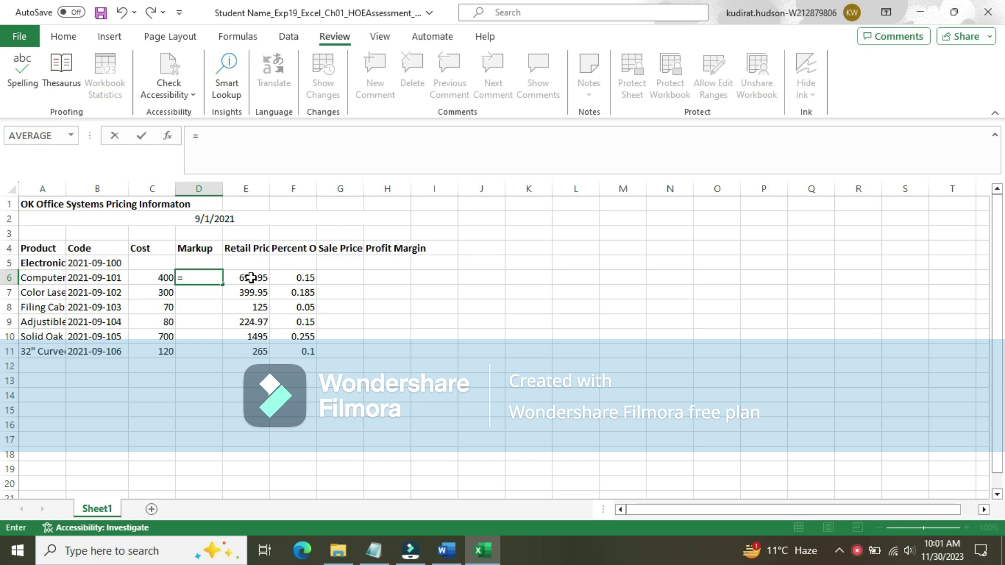
click(251, 277)
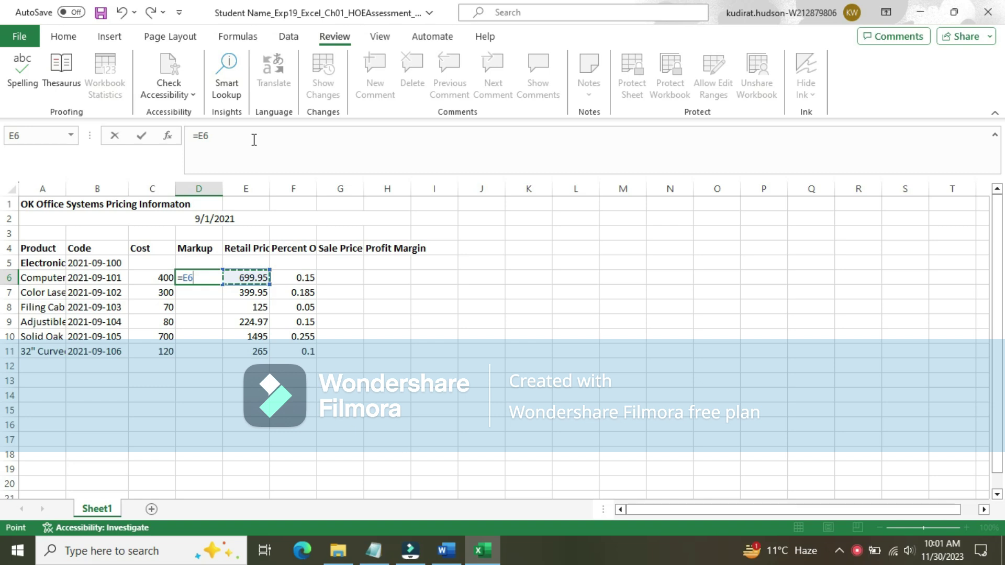
text(-)
click(165, 278)
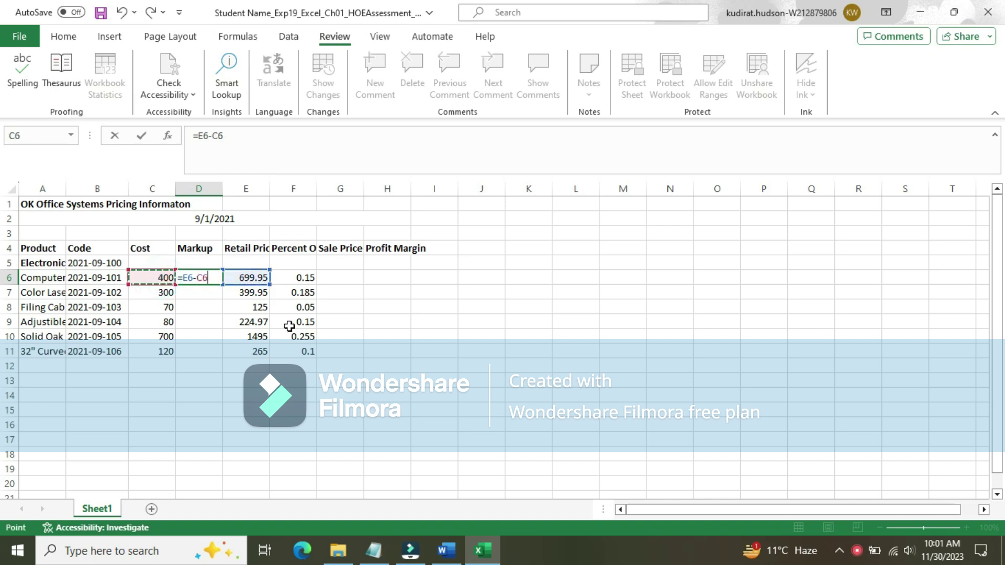
key(Return)
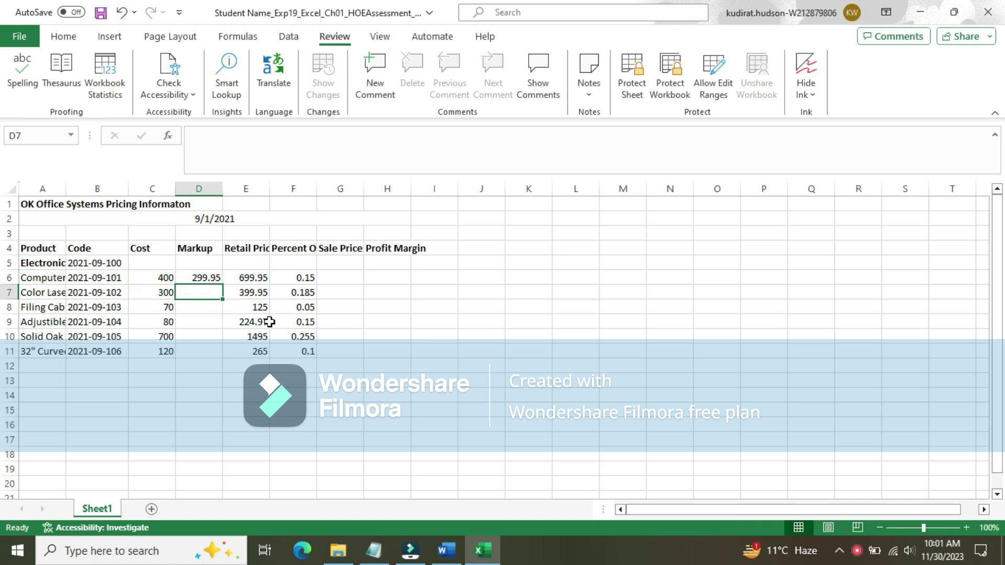
- Mark the copy-formula sentence in Word's step 5 instruction, and in Excel fill the D6 markup formula down through D11
click(447, 549)
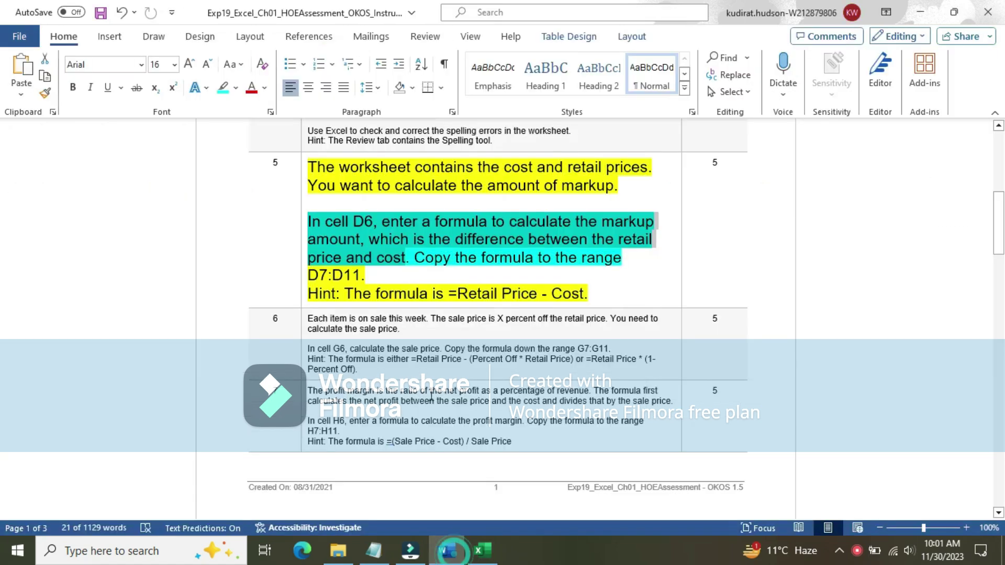
drag(413, 257, 610, 263)
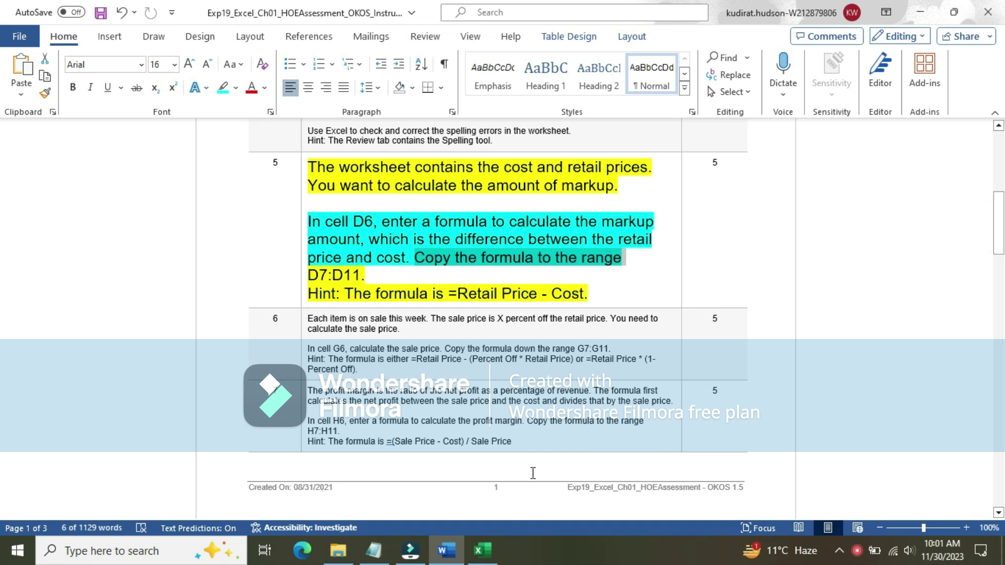
click(482, 549)
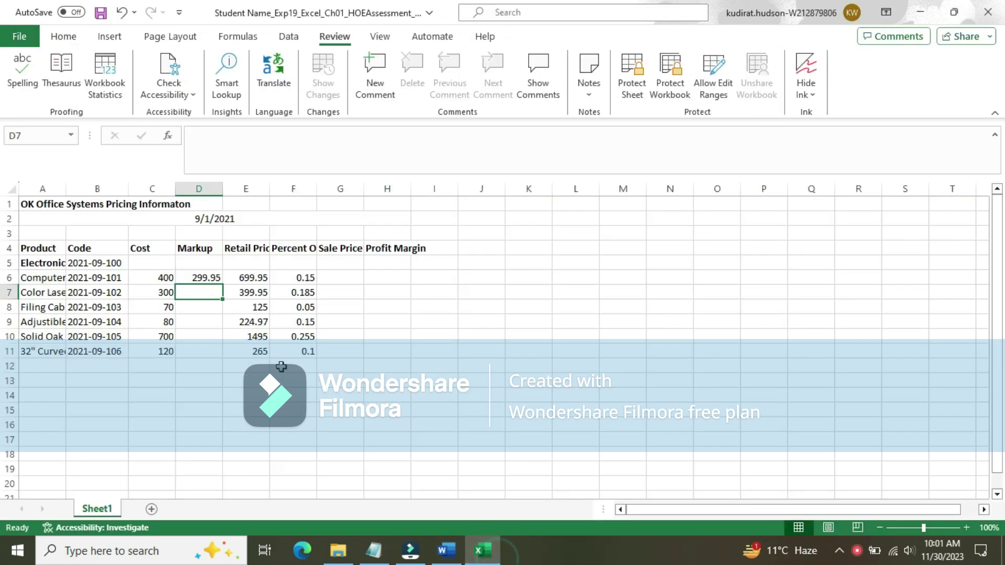
click(212, 277)
drag(222, 286, 230, 361)
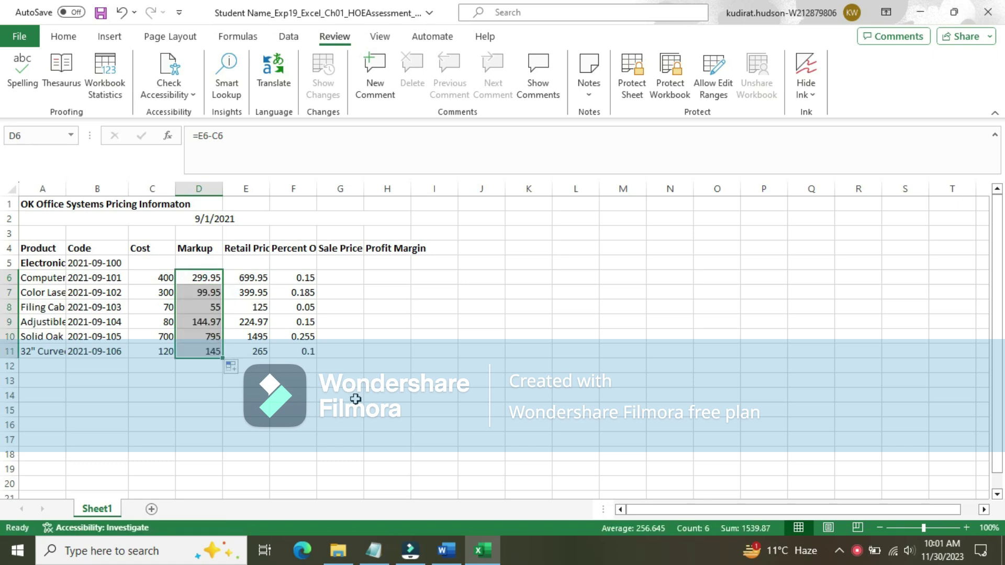
- Switch to the Word instructions, set the step 5 instruction to font size 9 and remove its highlighting
click(446, 549)
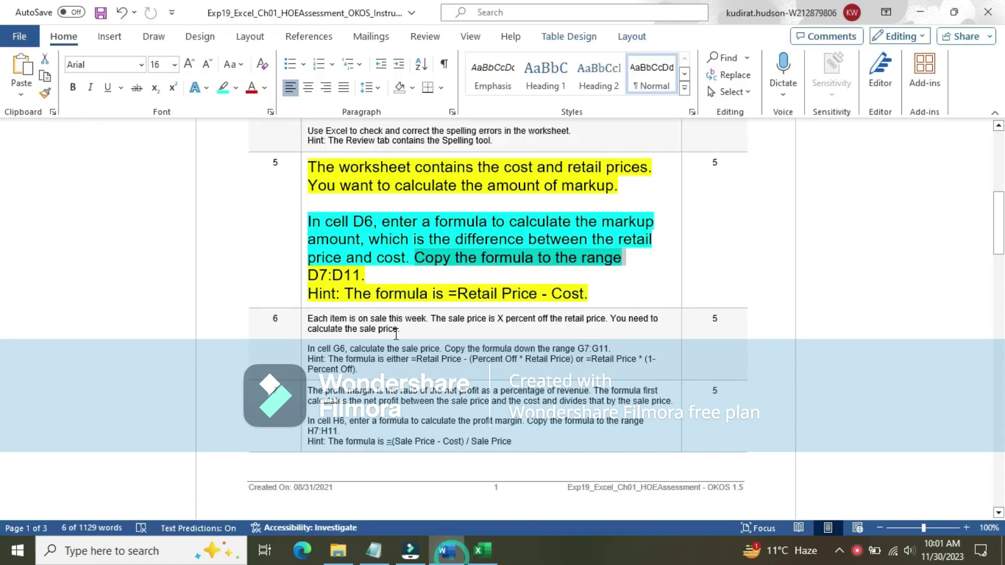
click(304, 169)
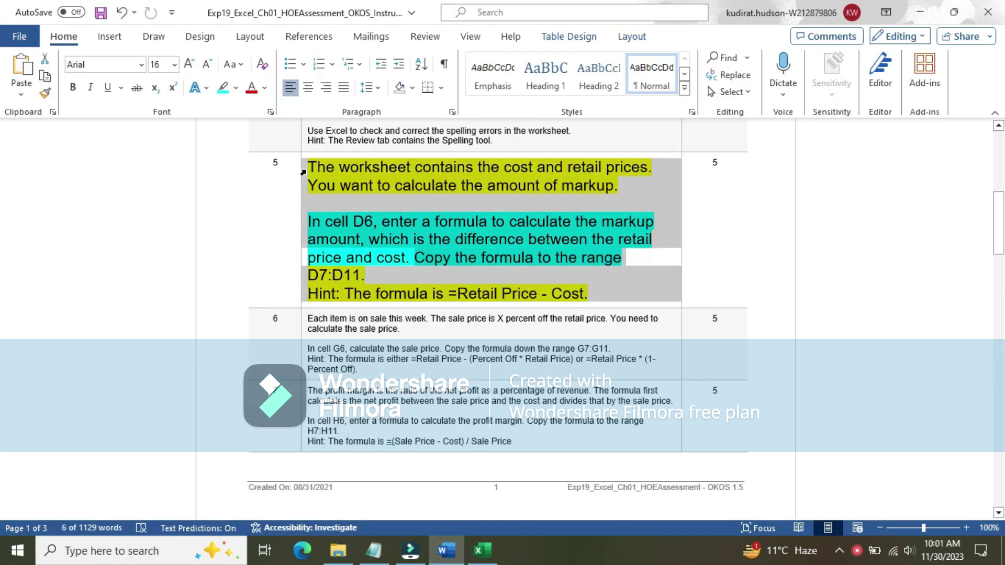
click(388, 124)
click(370, 159)
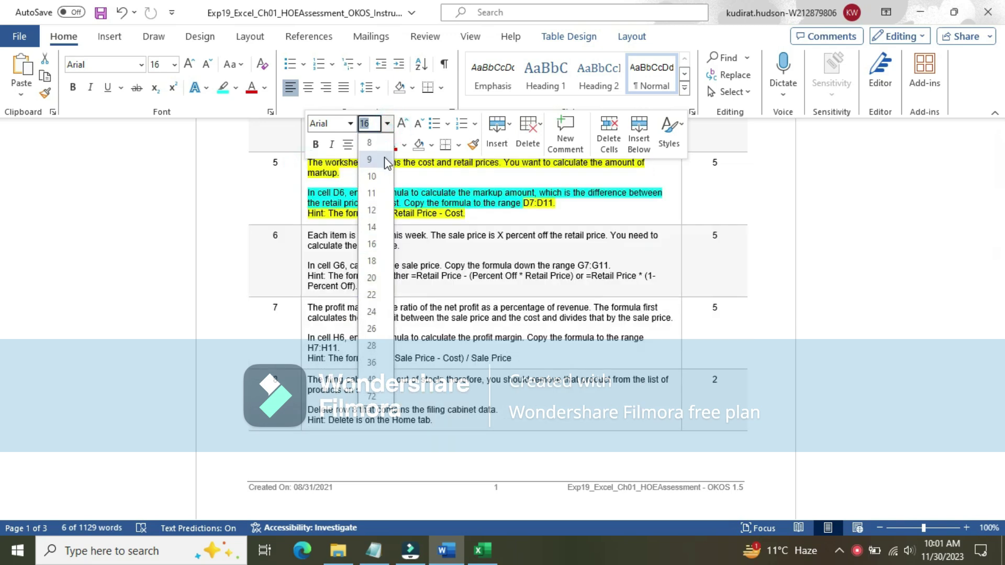
click(377, 146)
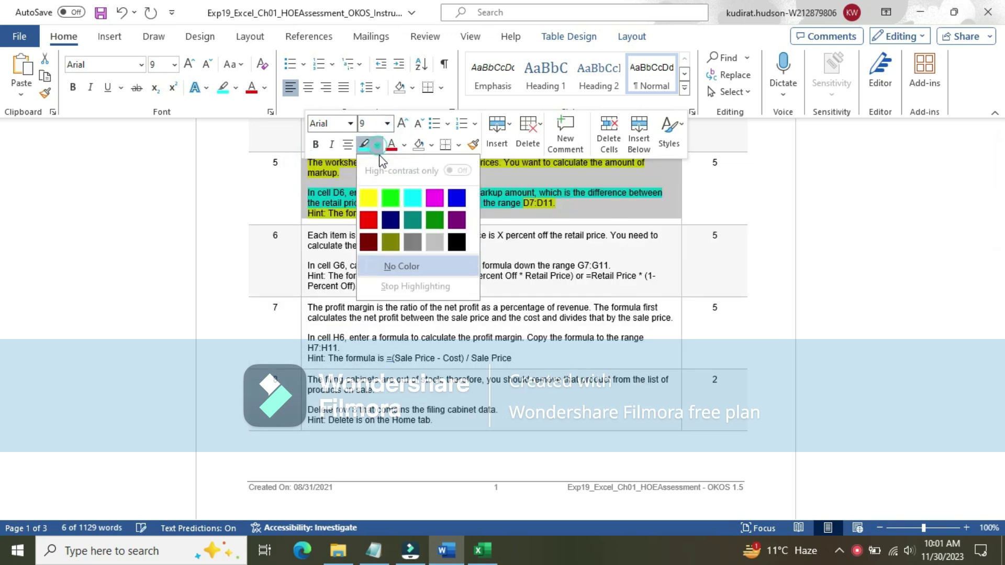
click(398, 265)
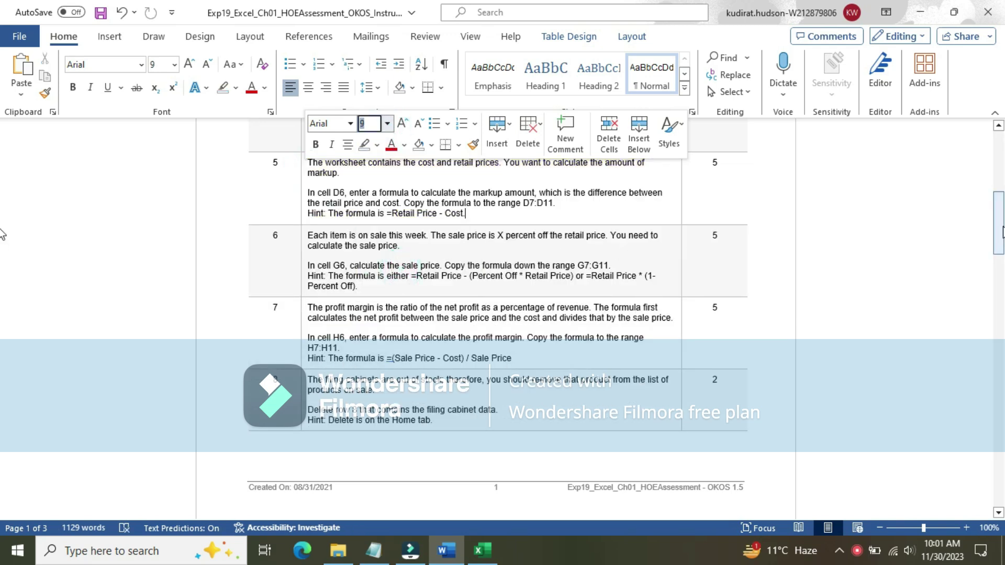
- Enlarge the step 6 instruction about the sale price to font size 16 and highlight it in yellow
drag(1000, 222, 1001, 236)
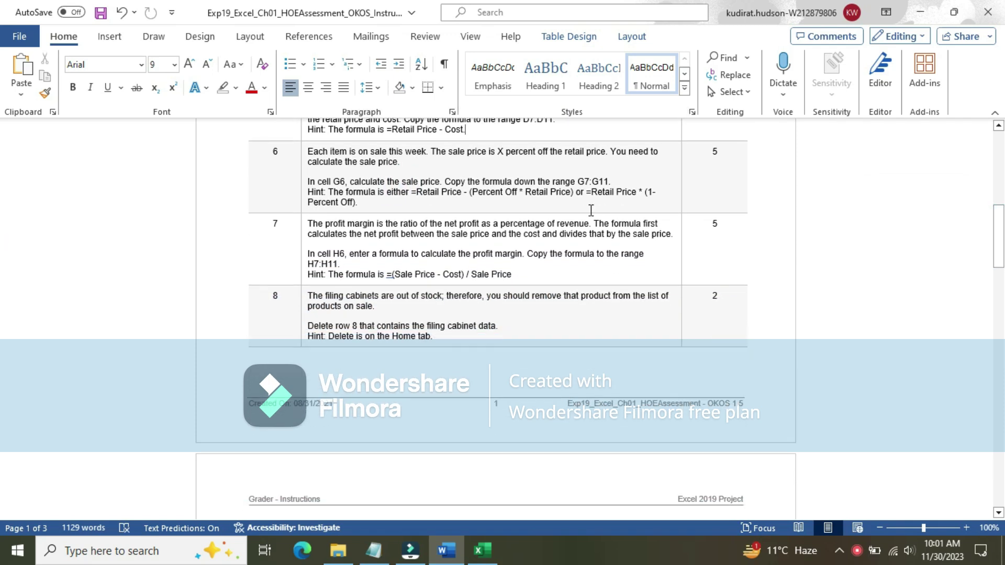
click(303, 167)
click(386, 118)
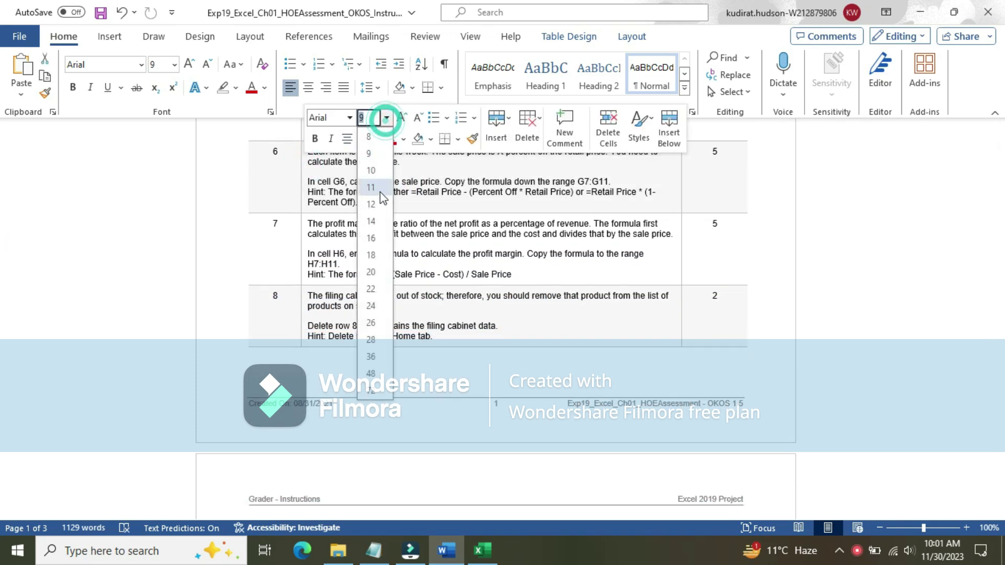
click(371, 238)
click(377, 139)
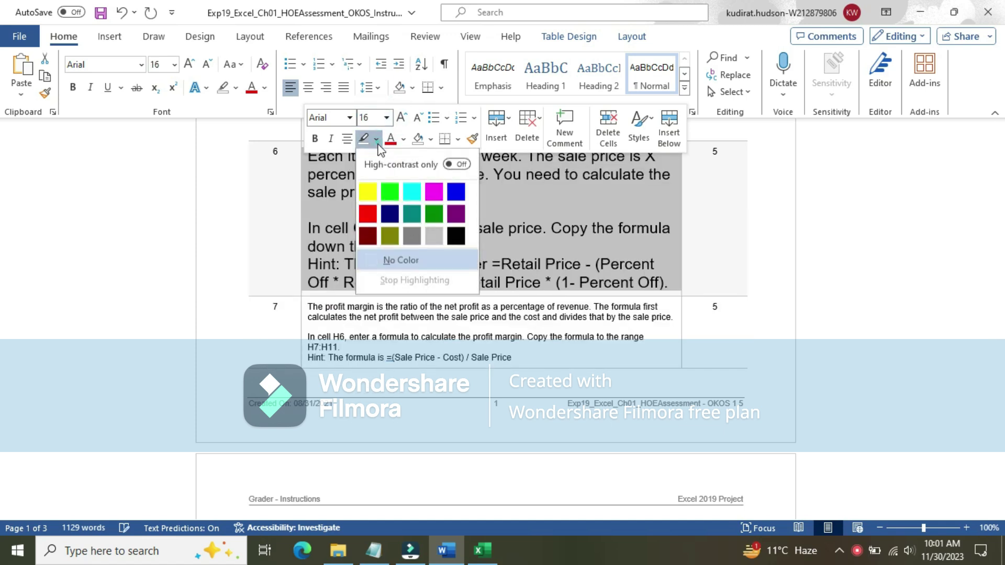
click(369, 191)
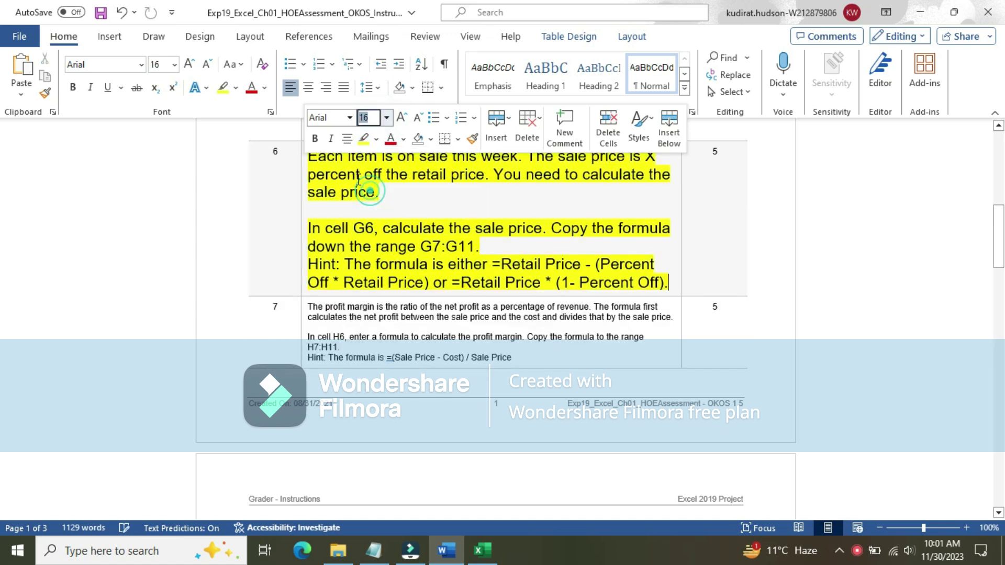
click(320, 159)
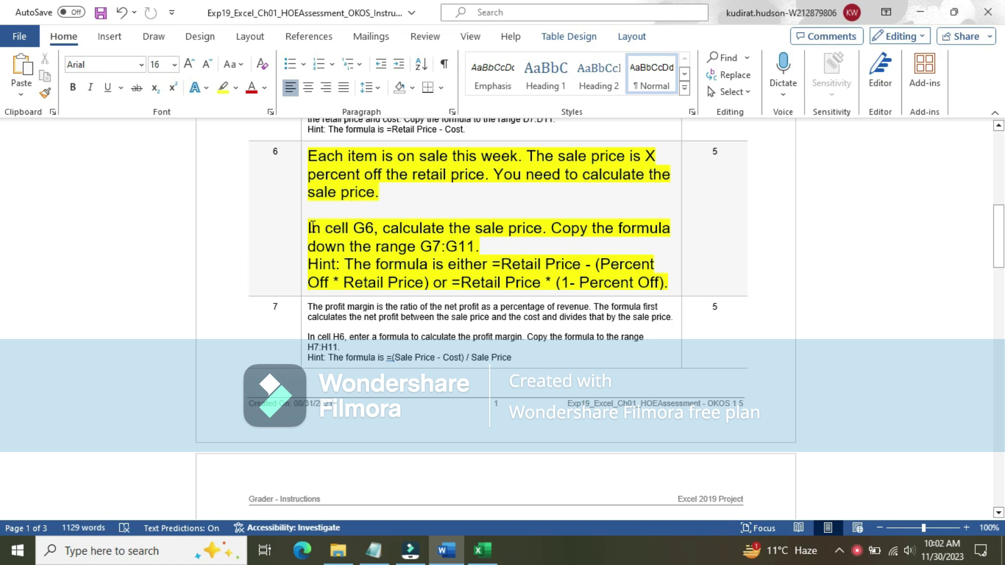
- Highlight the step 6 passage from "In cell G6" through "down the range G7:G11." in turquoise
drag(311, 227, 478, 249)
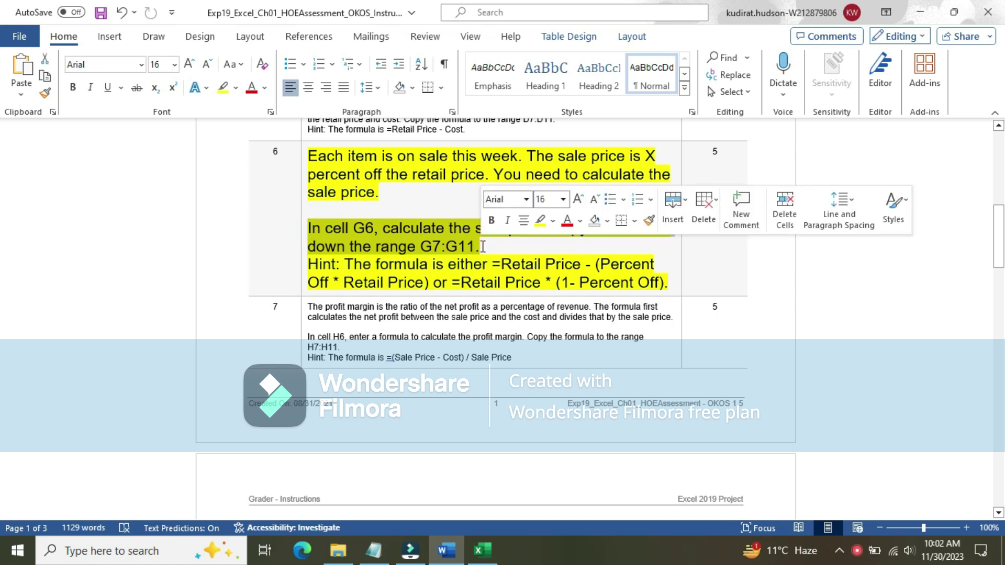
click(553, 223)
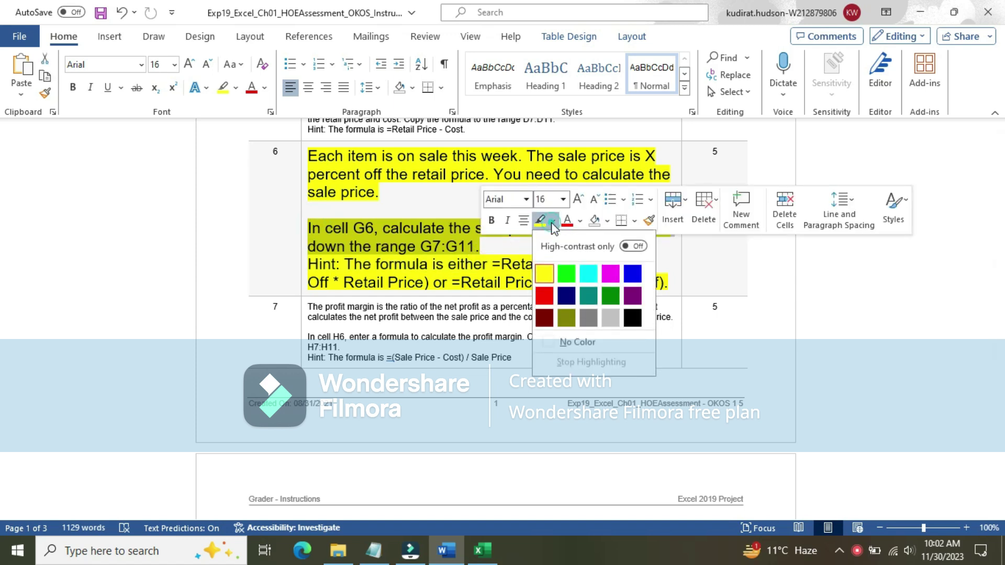
click(593, 282)
click(325, 231)
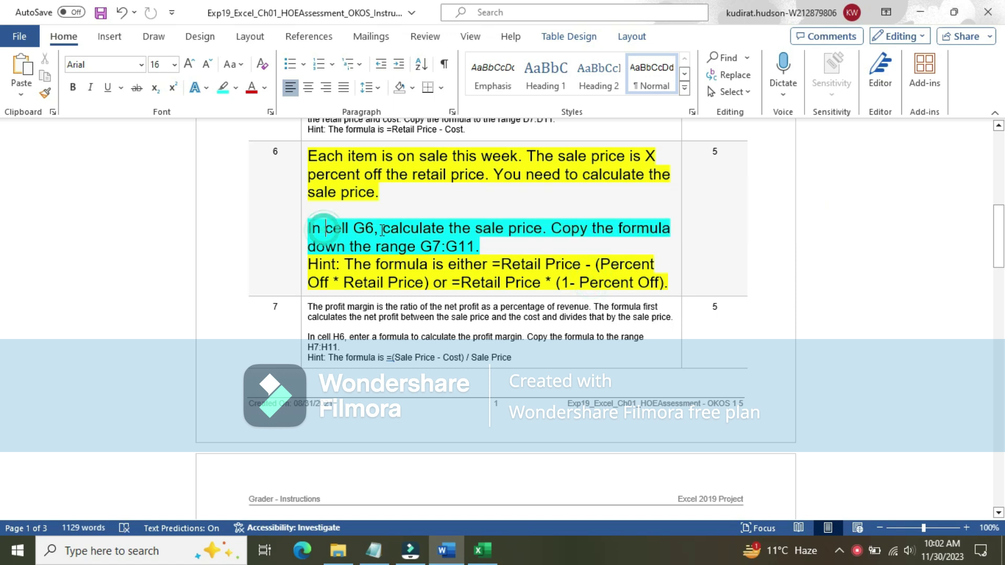
- Mark the sale price sentence in Word's step 6 instruction, and in Excel enter =E6-(F6*E6) in cell G6, checking the hint in Word
drag(545, 228, 317, 228)
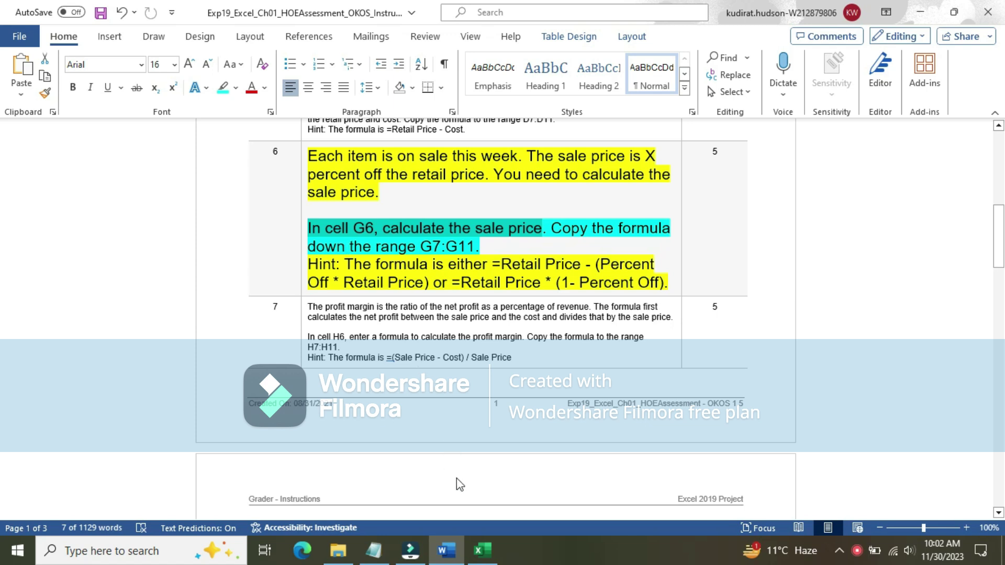
mouse_move(484, 549)
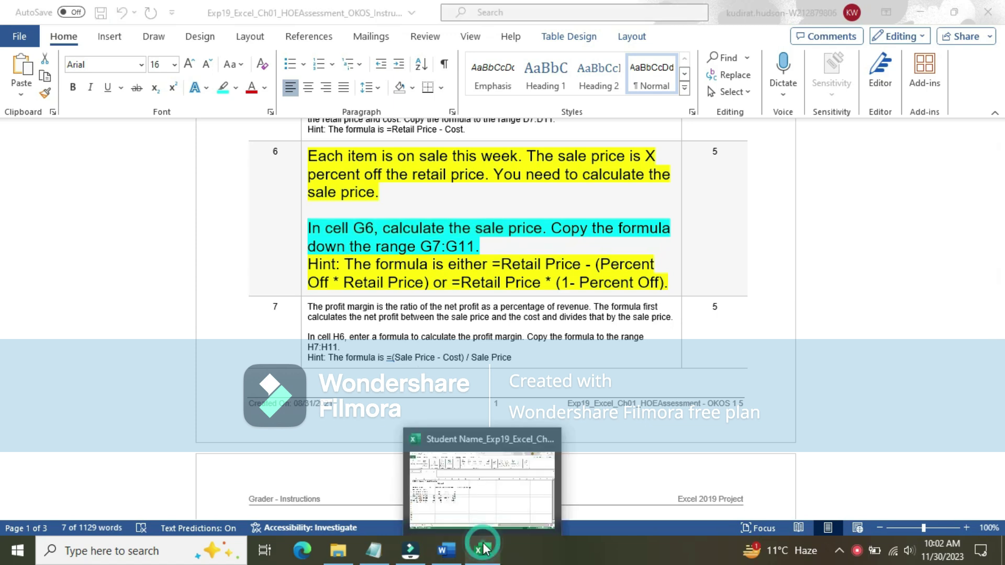
click(474, 505)
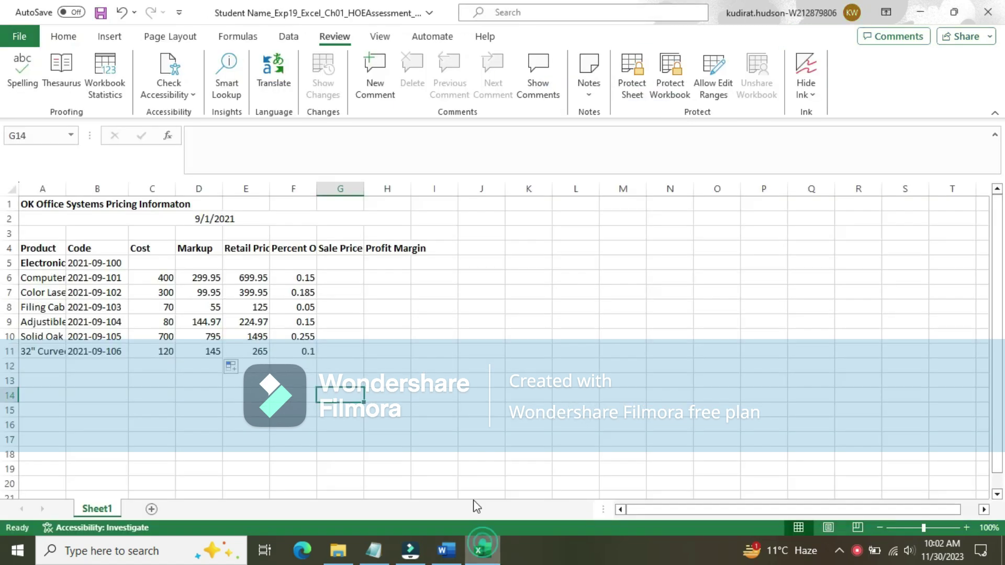
click(346, 273)
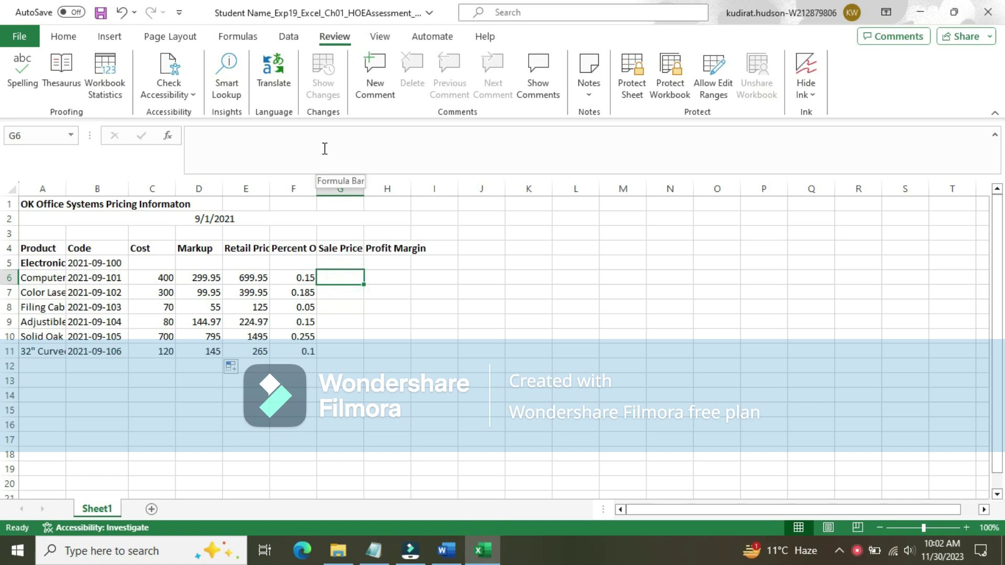
text(=)
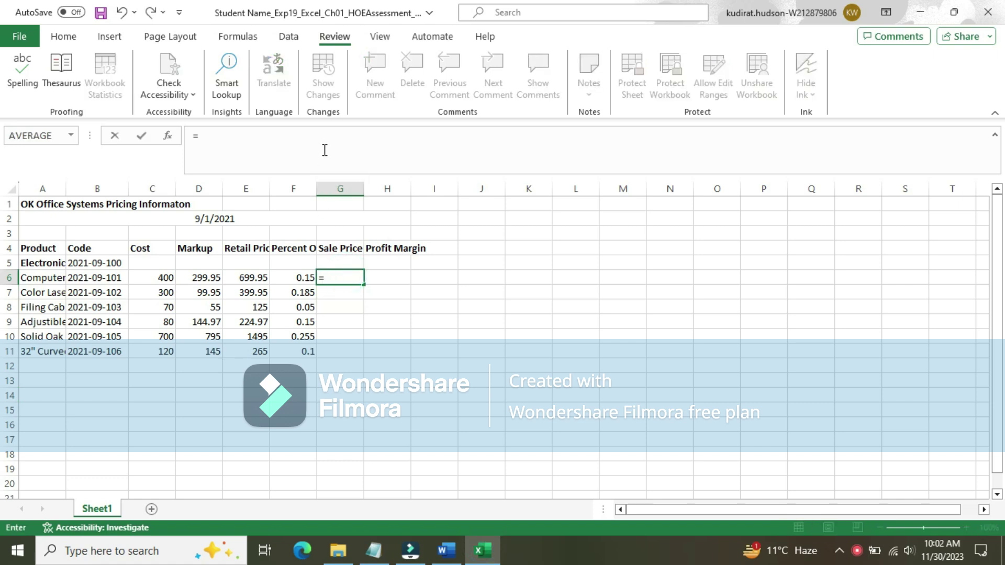
click(255, 280)
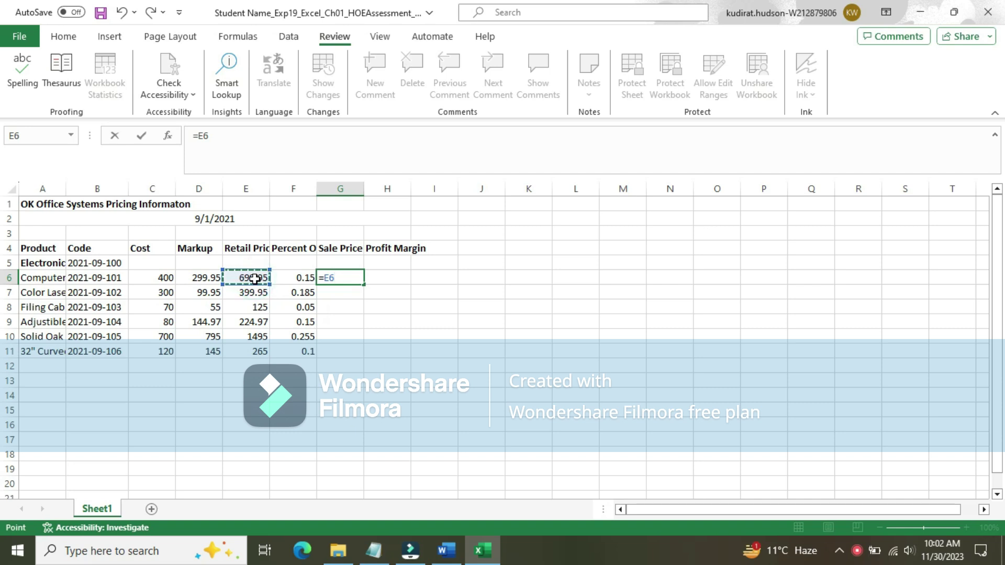
text(-)
click(449, 553)
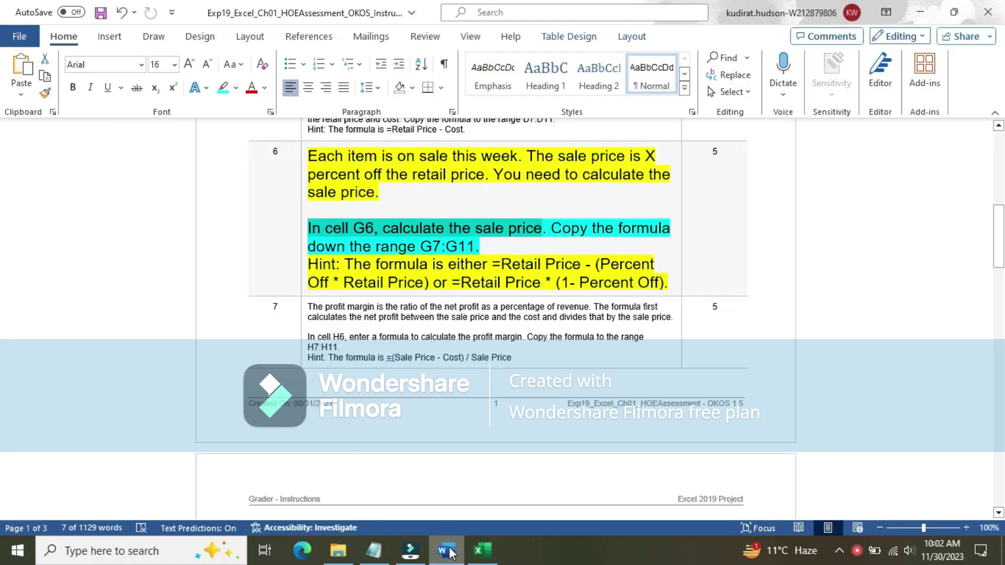
mouse_move(479, 555)
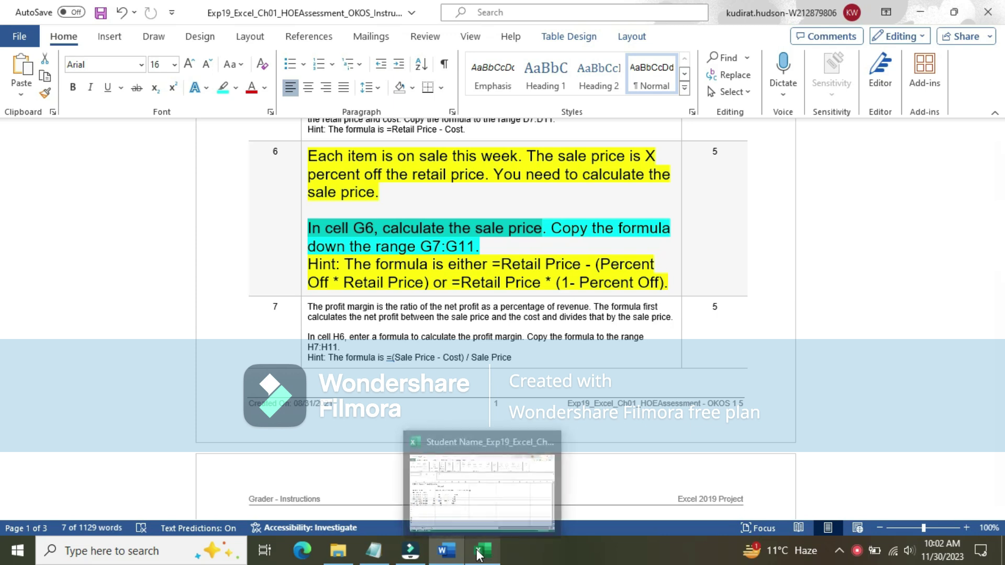
click(477, 553)
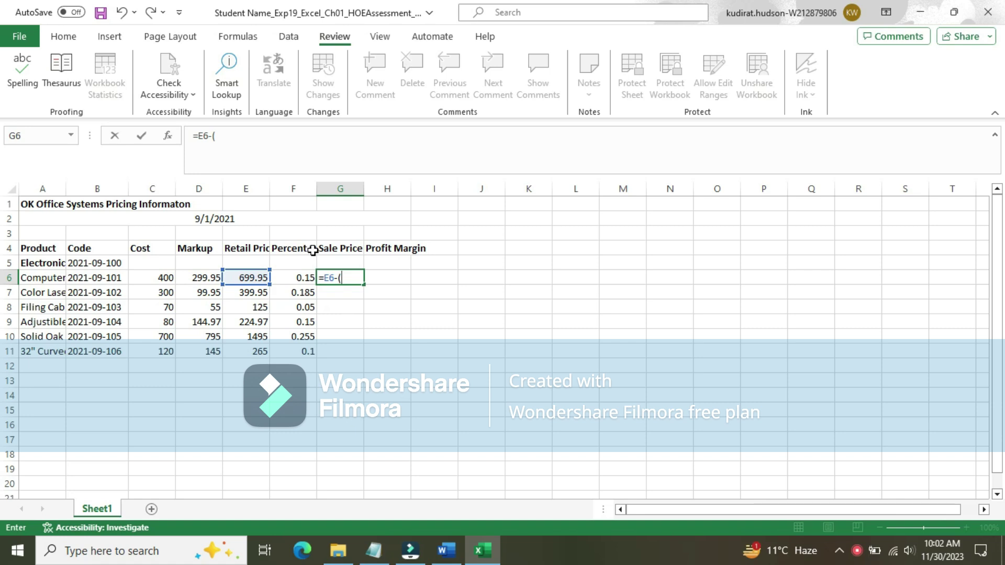
click(307, 277)
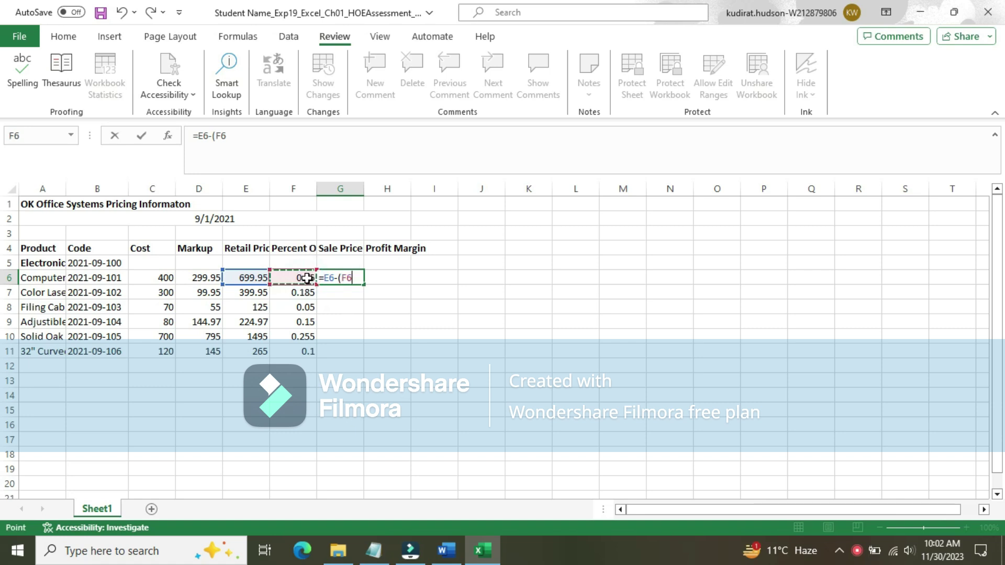
text(*)
click(248, 275)
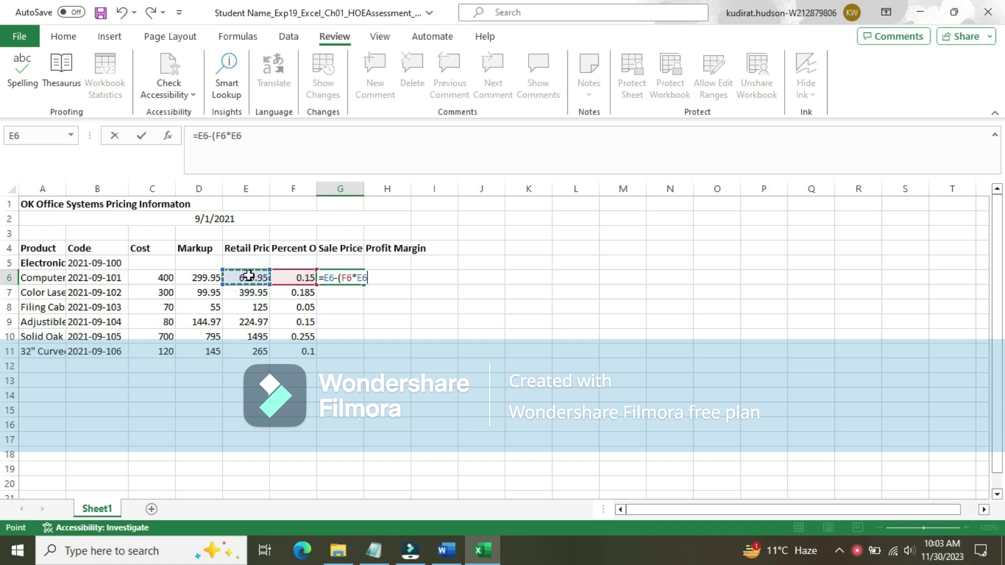
text())
key(Return)
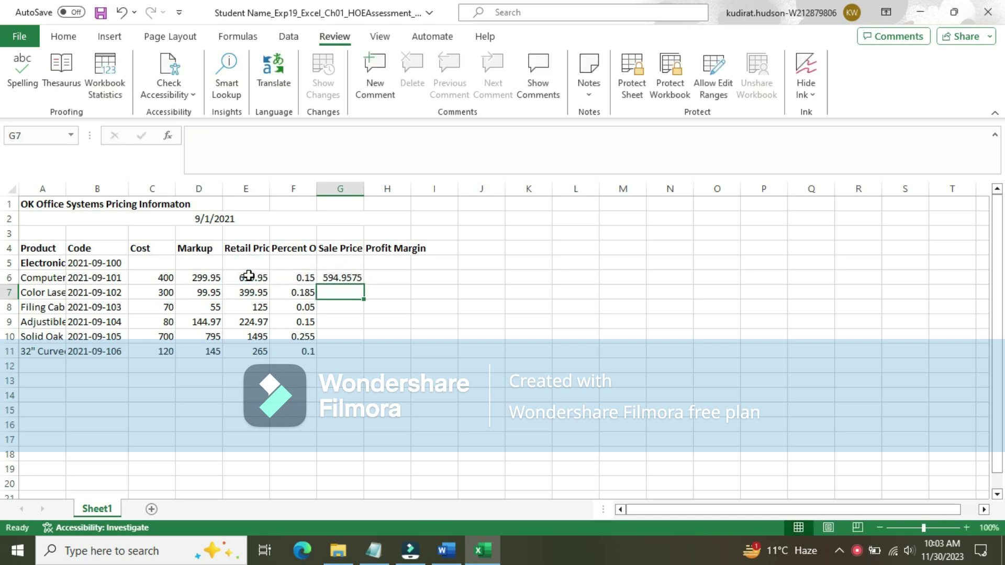
- Mark the copy-formula sentence in Word's step 6 instruction, and in Excel fill the G6 sale price formula down through G11
click(330, 277)
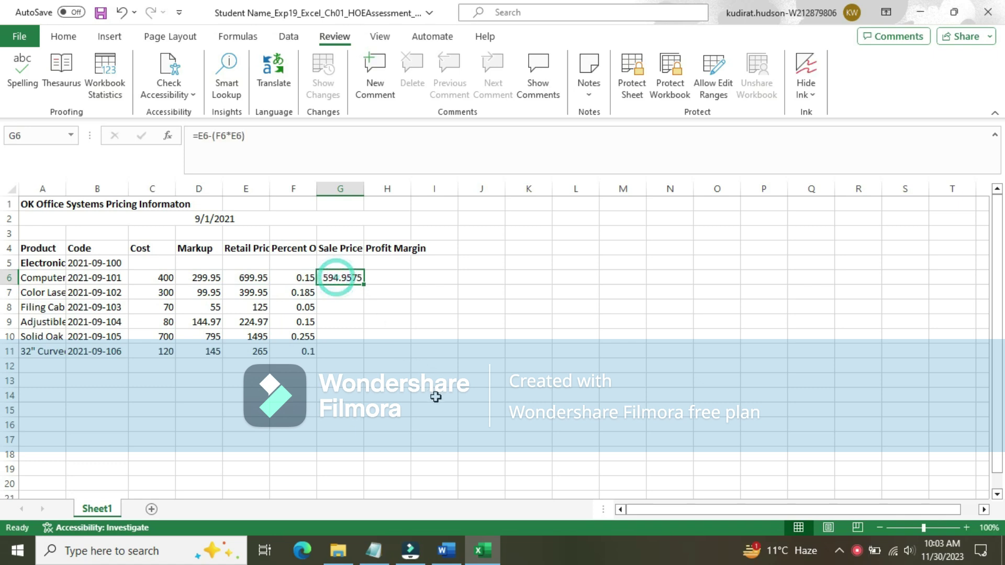
click(446, 550)
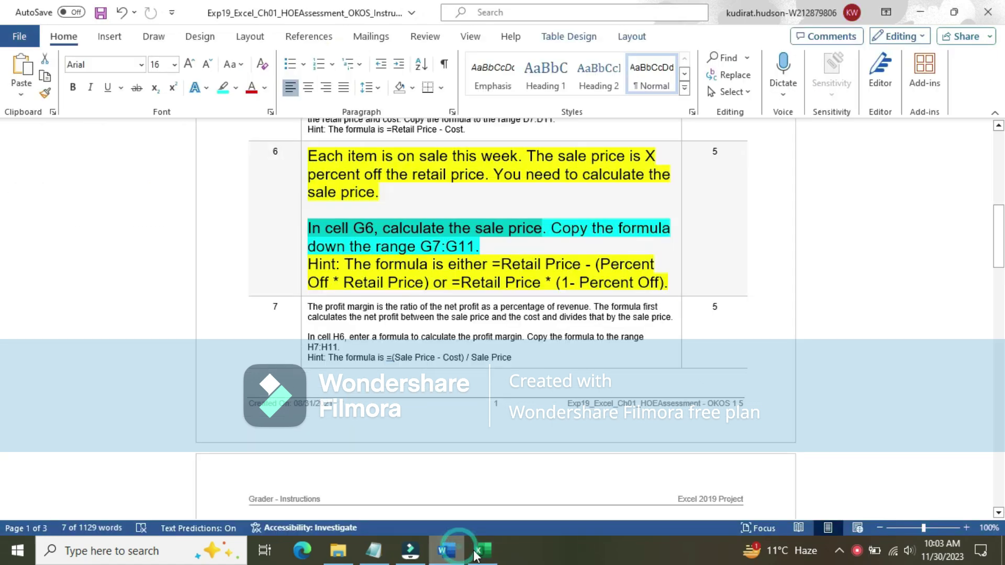
click(482, 552)
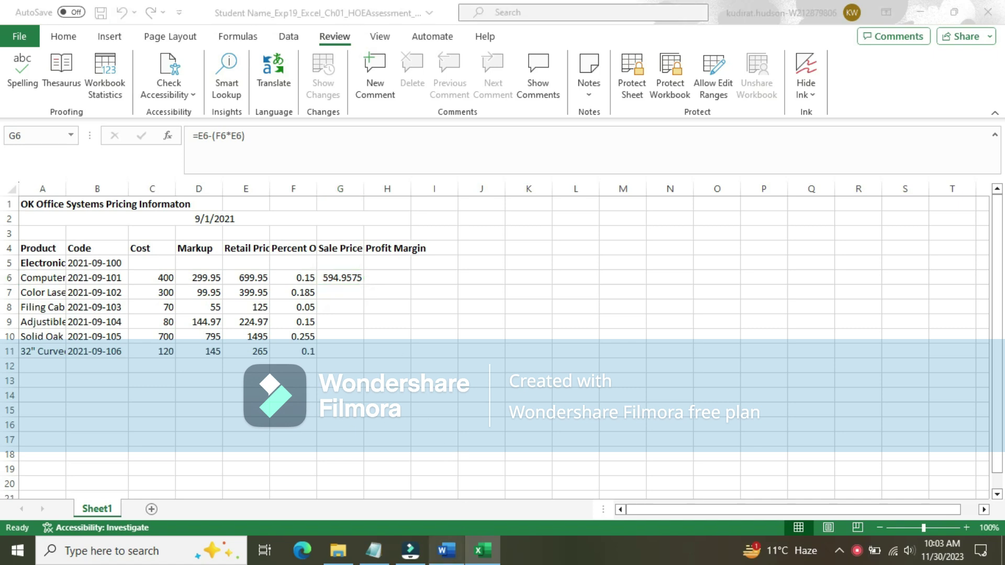
click(445, 550)
drag(552, 225, 481, 248)
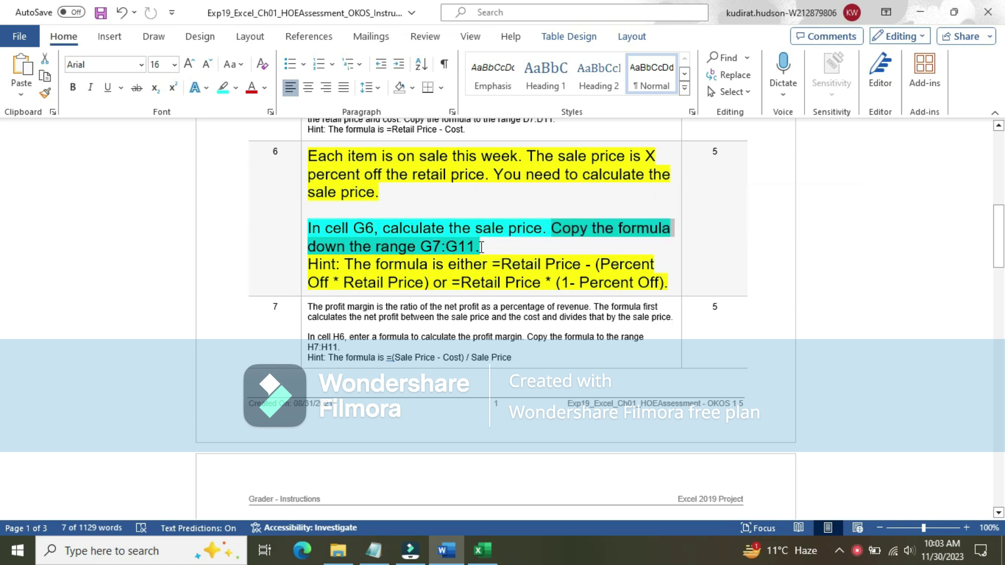
click(482, 550)
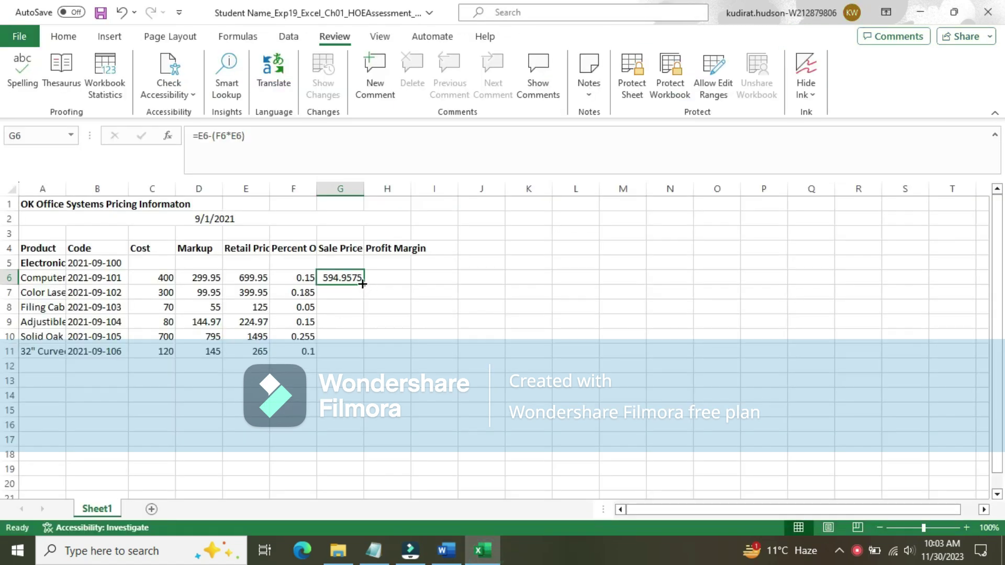
drag(362, 283, 364, 356)
click(499, 360)
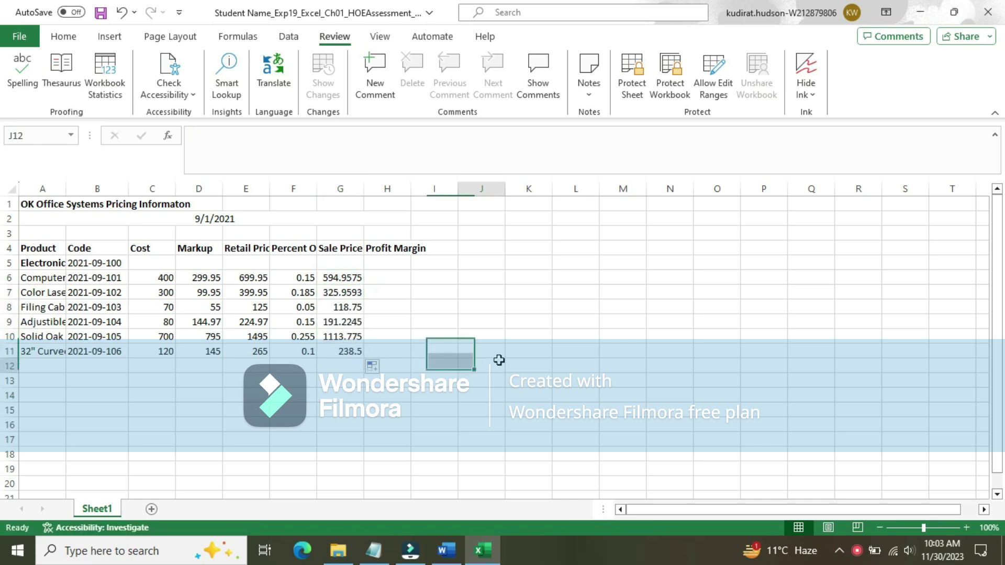
- Switch to the Word instructions, set the step 6 instruction to font size 9 and remove its highlighting
click(460, 555)
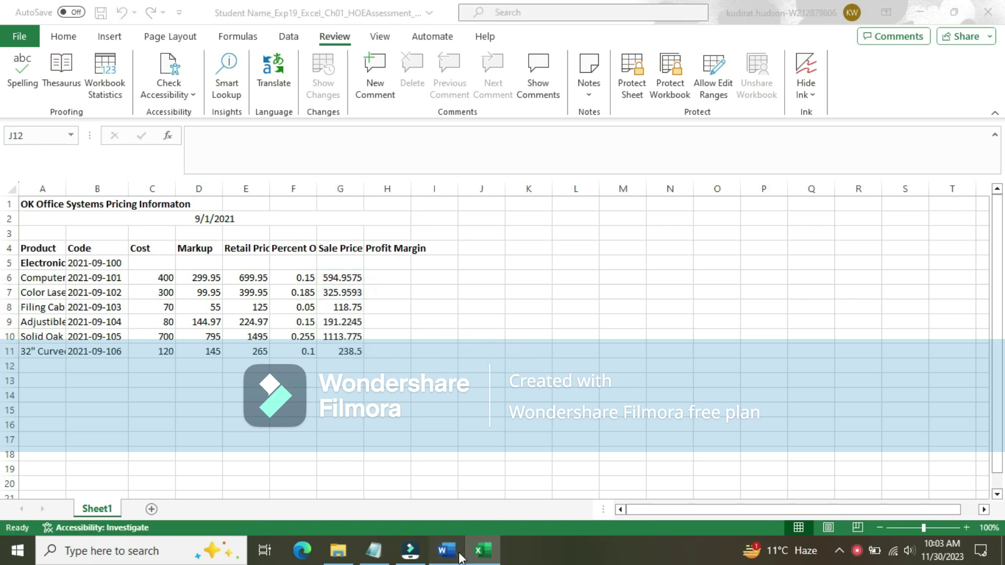
click(300, 172)
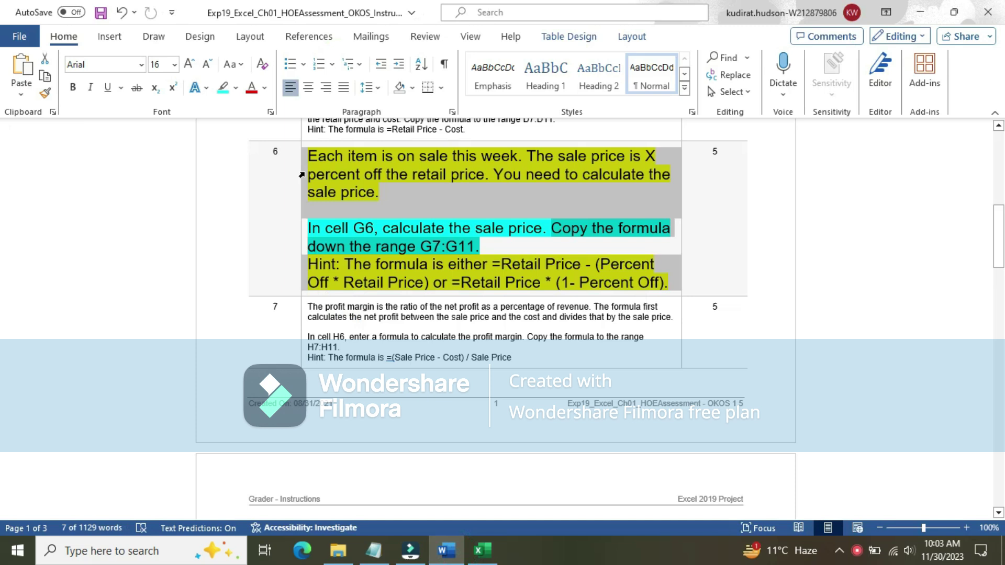
click(385, 126)
click(369, 161)
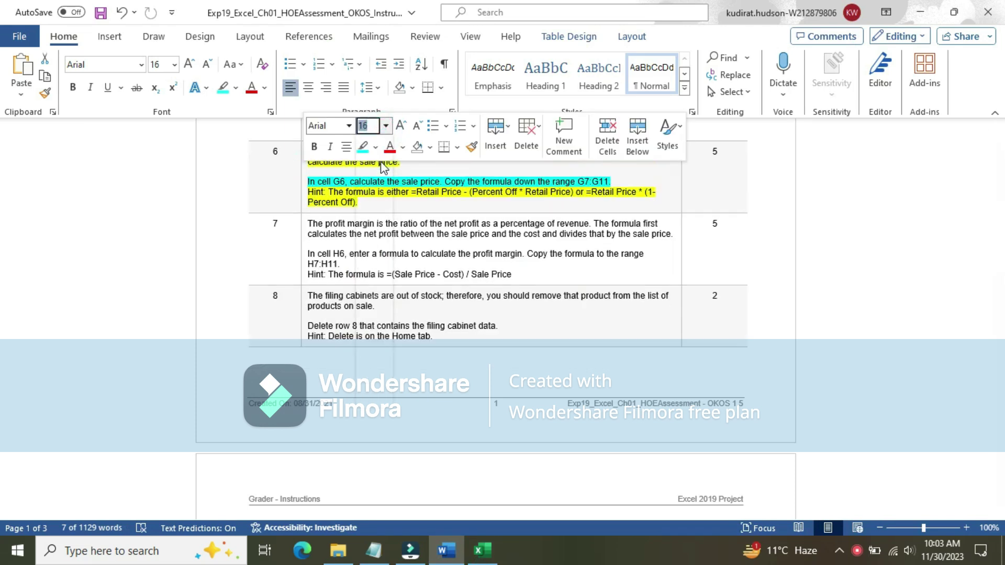
click(375, 147)
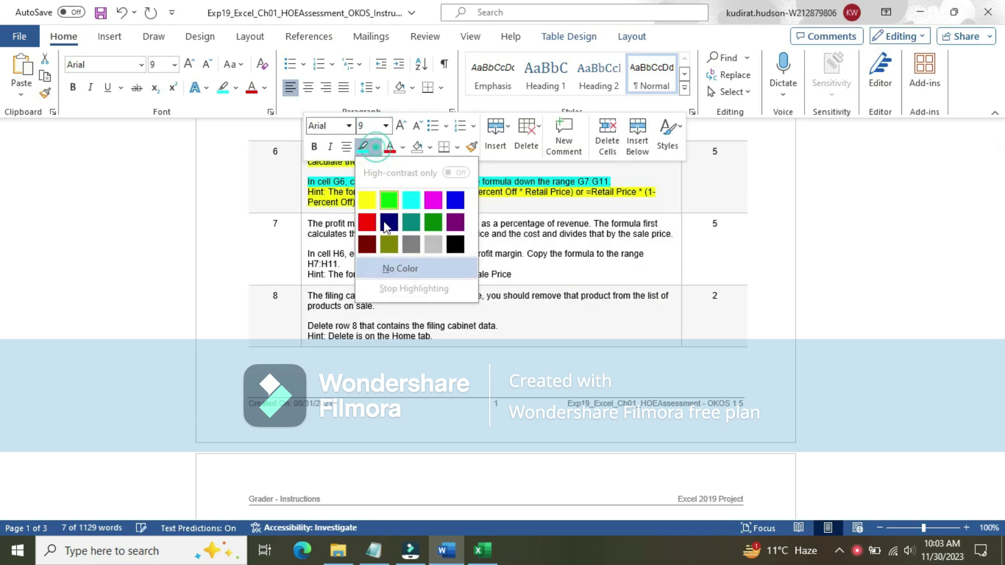
click(388, 272)
- Enlarge the step 7 instruction about the profit margin to font size 16 and highlight it in yellow
click(303, 235)
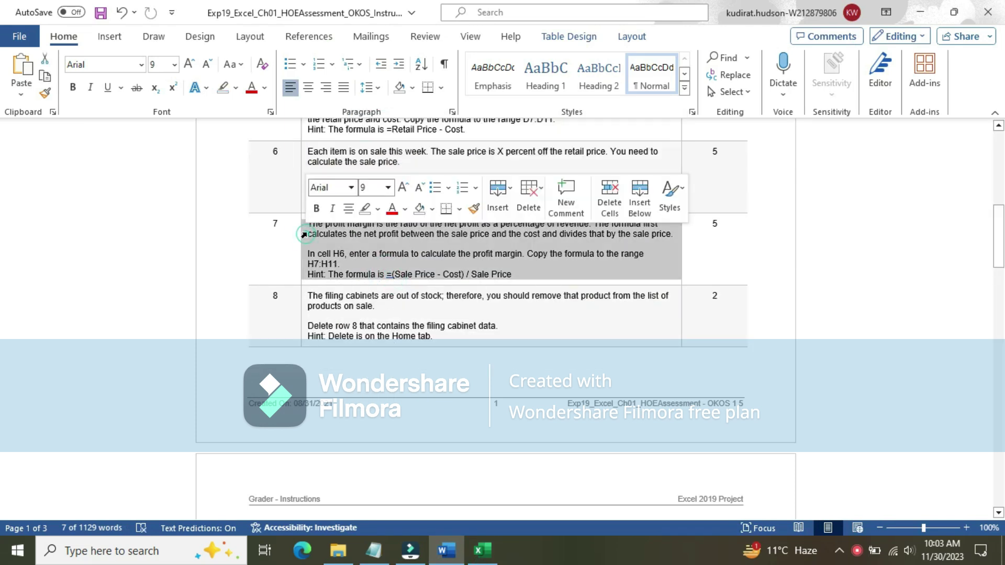
click(388, 188)
click(384, 307)
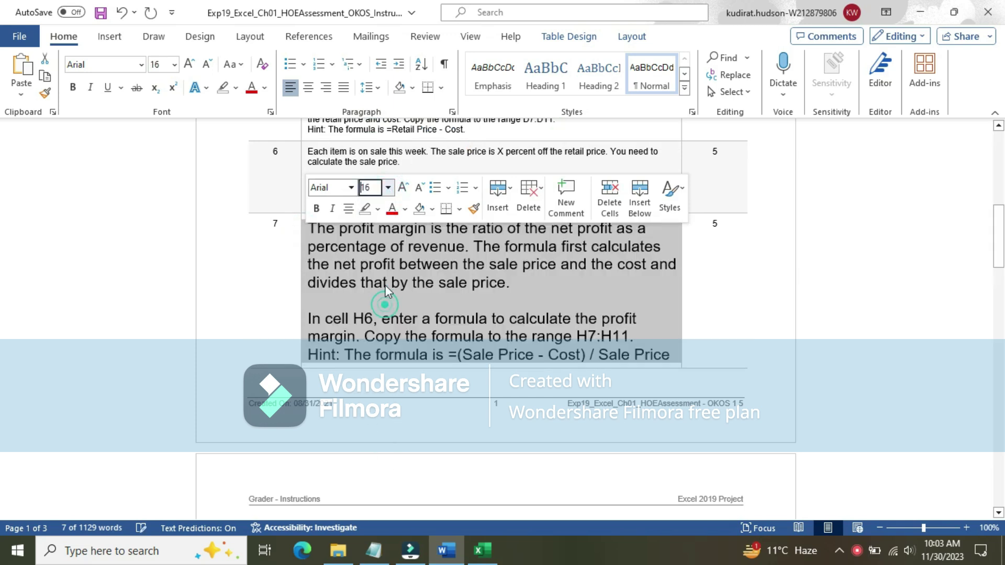
click(377, 208)
click(372, 264)
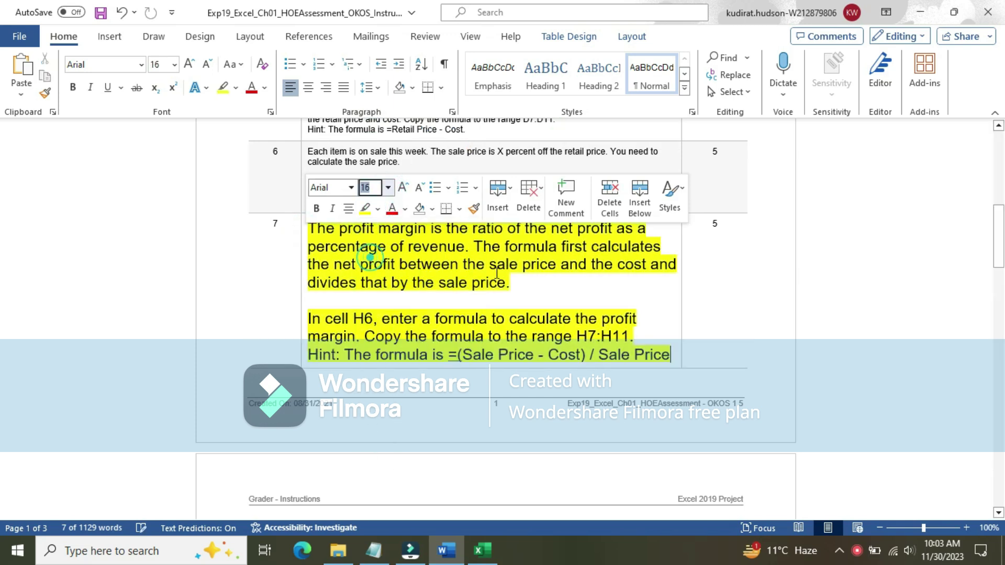
click(510, 282)
- Highlight the step 7 sentences about entering the H6 formula and copying it to H7:H11 in turquoise, and mark the profit margin sentence
scroll(3, 232, down, 3)
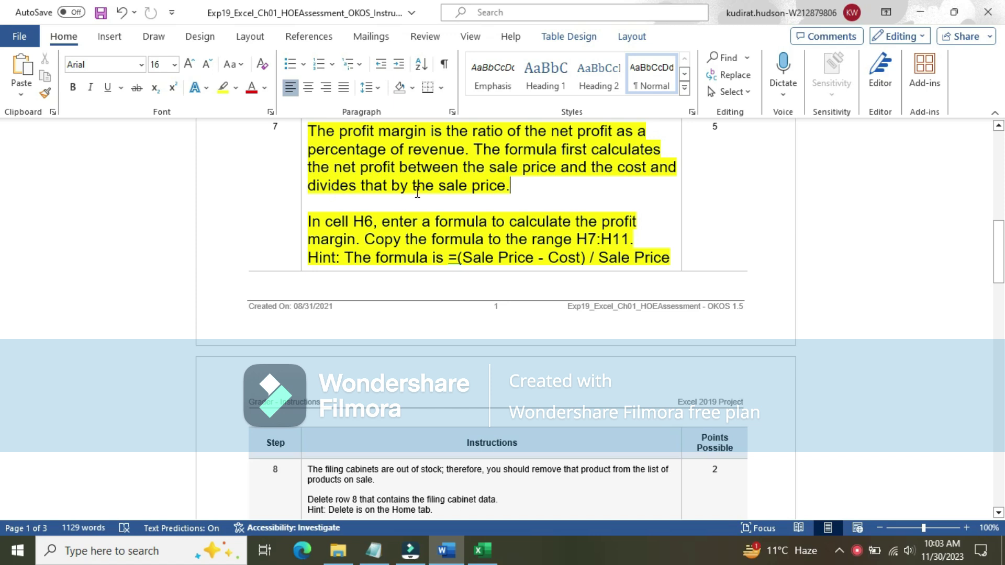
drag(311, 223, 644, 231)
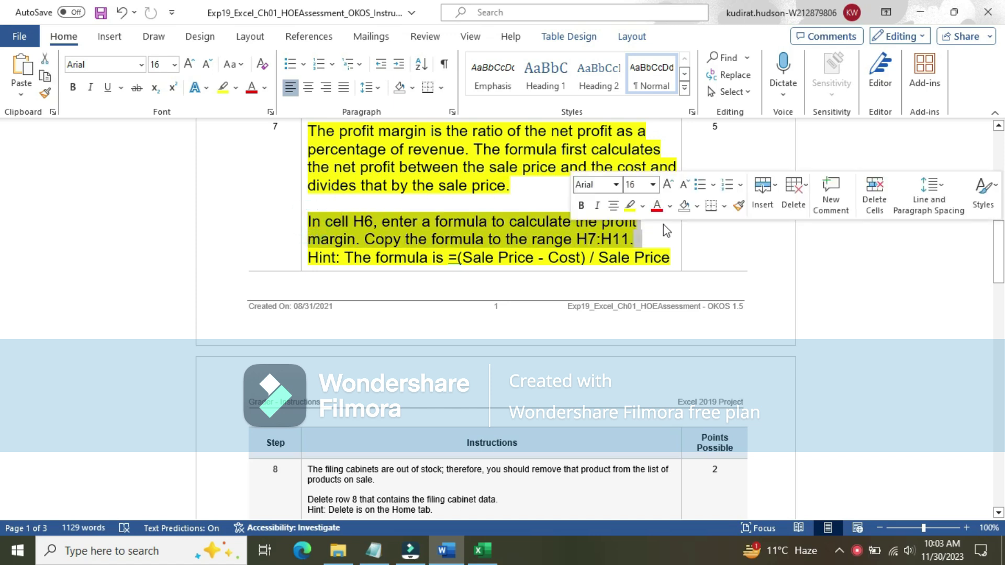
click(642, 207)
click(680, 260)
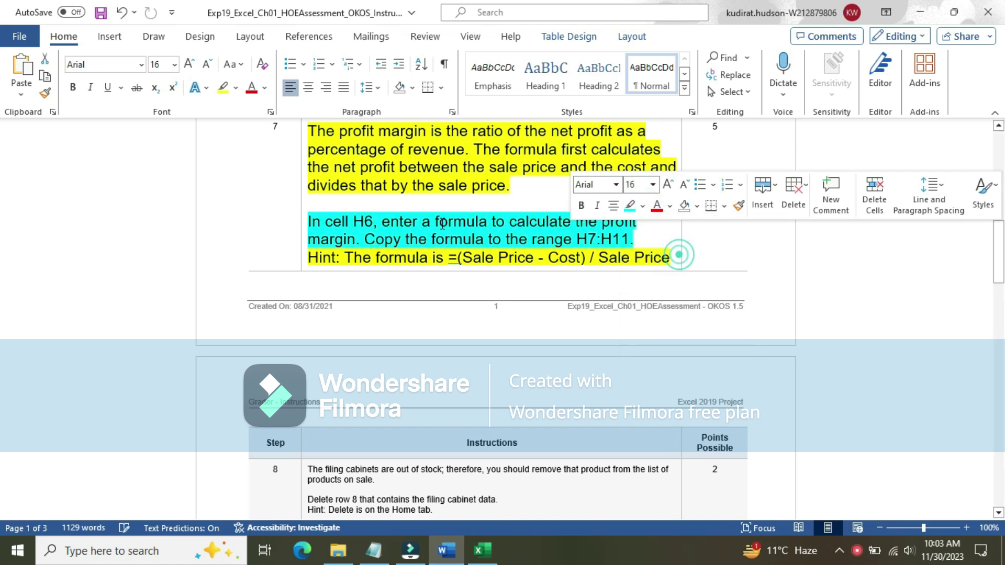
drag(319, 225, 364, 240)
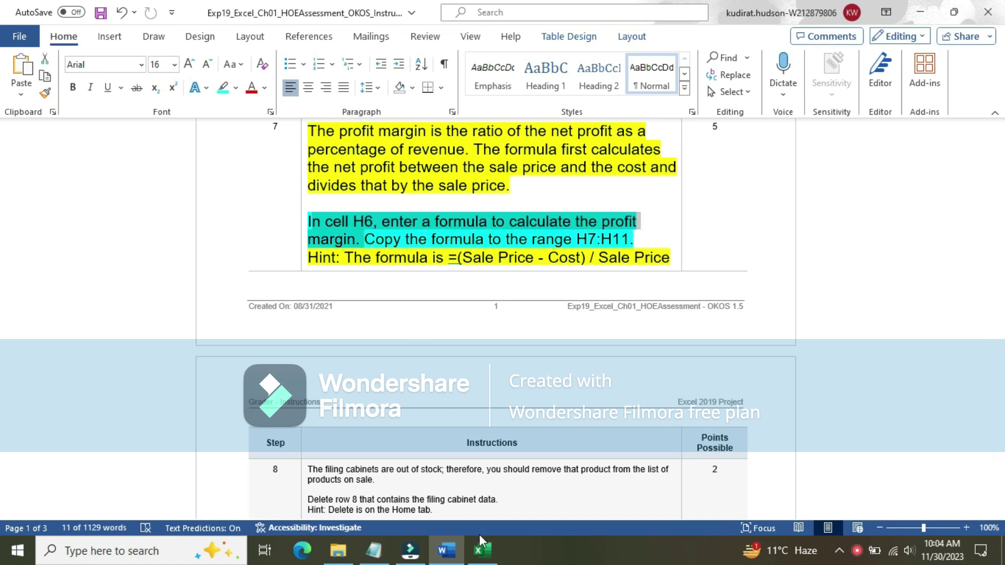
- Switch to the Excel workbook and enter =(G6-C6)/G6 in cell H6, checking the formula hint in Word
click(484, 556)
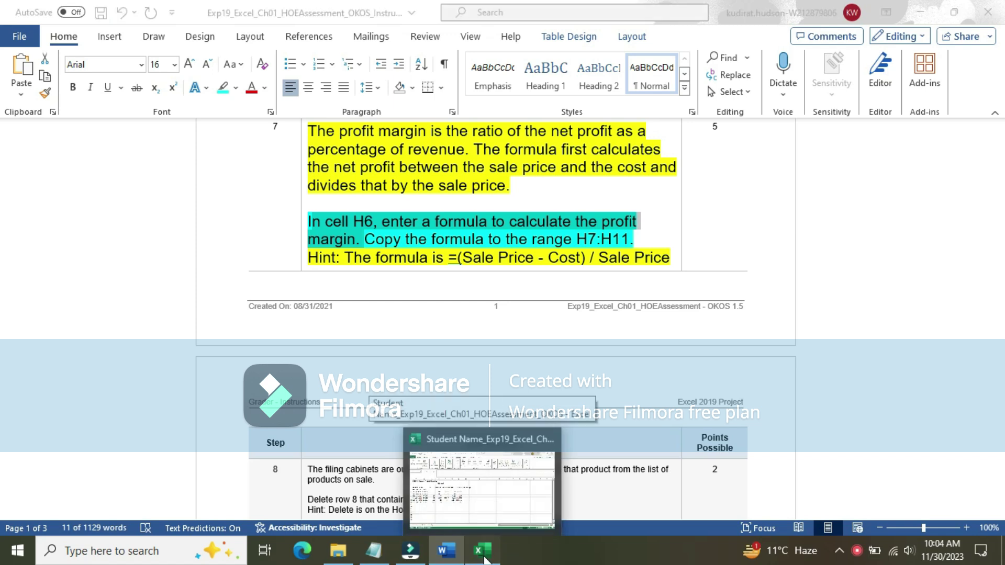
click(386, 276)
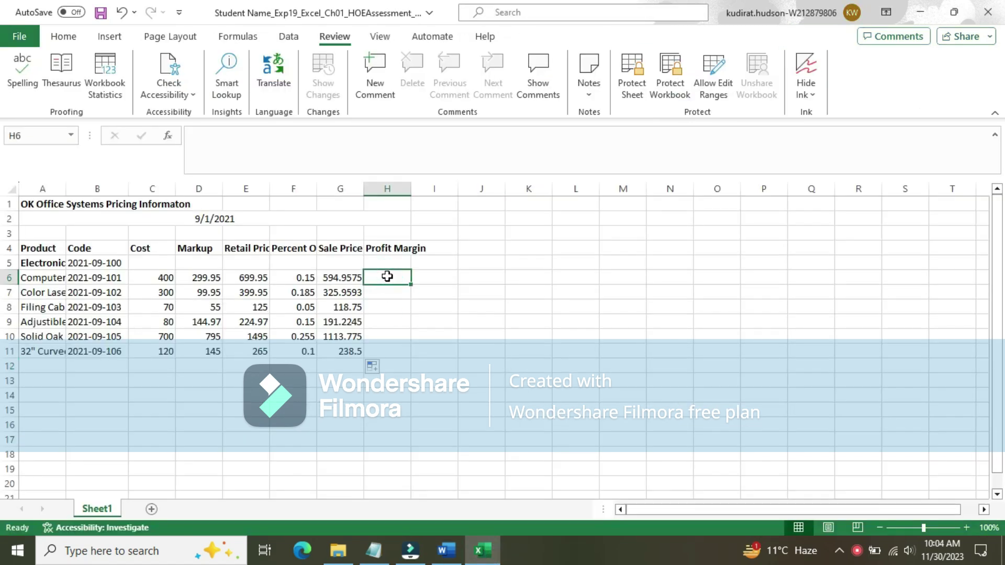
text(=()
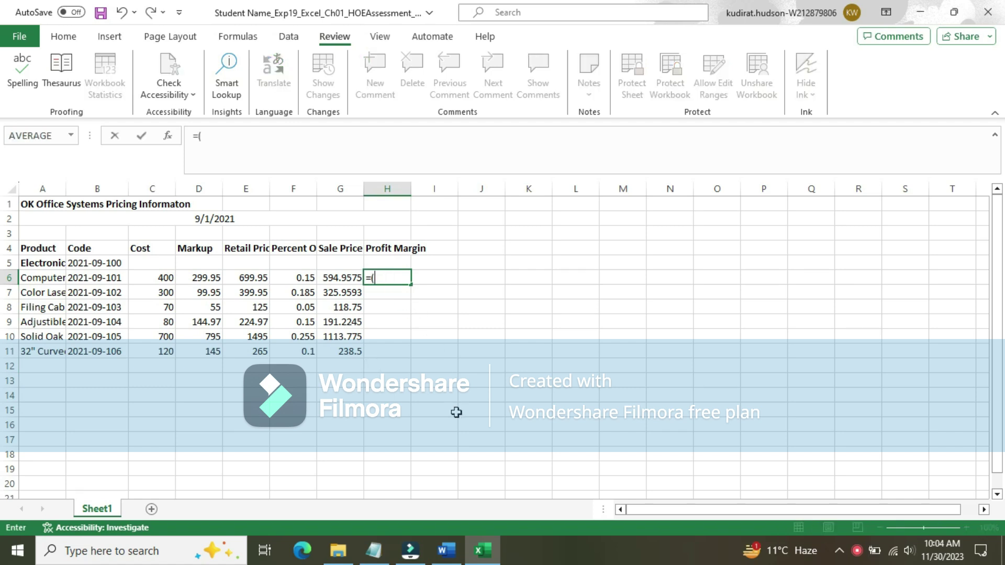
click(449, 551)
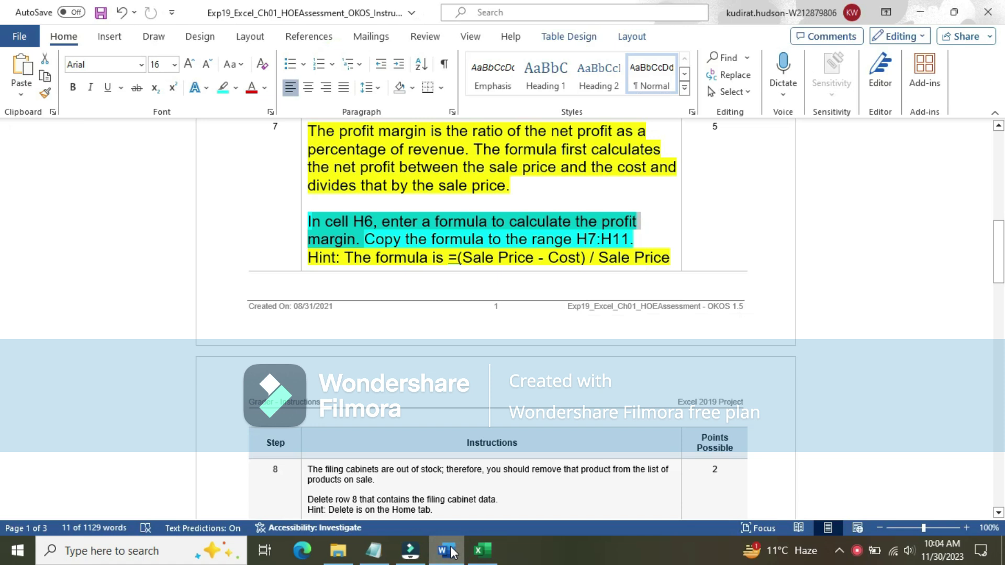
click(482, 551)
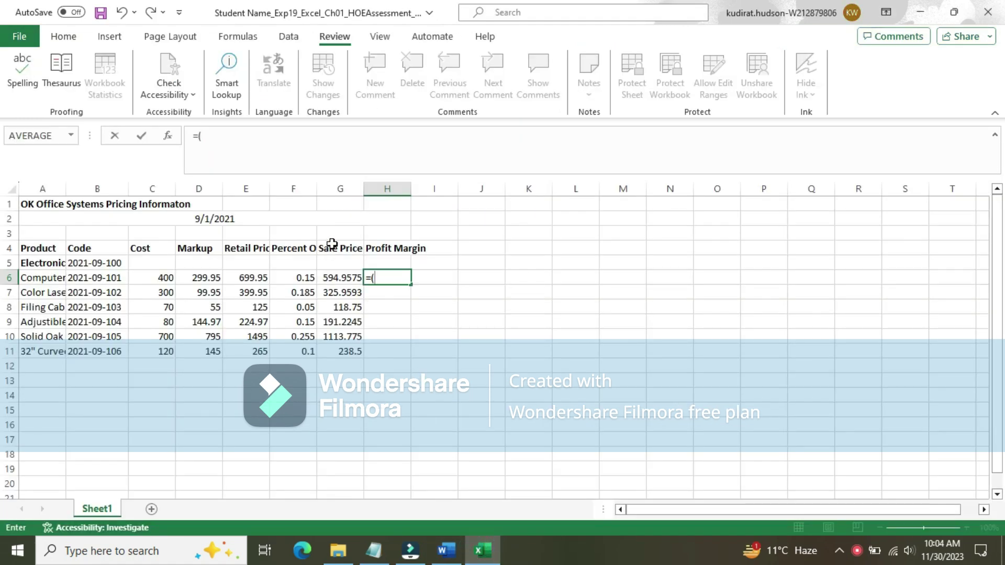
click(335, 277)
text(-)
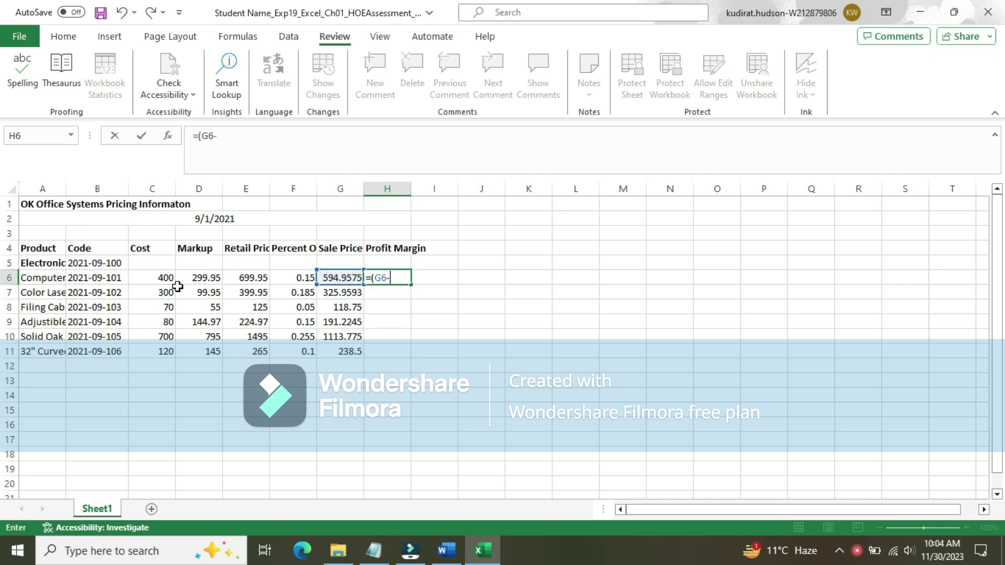
click(161, 283)
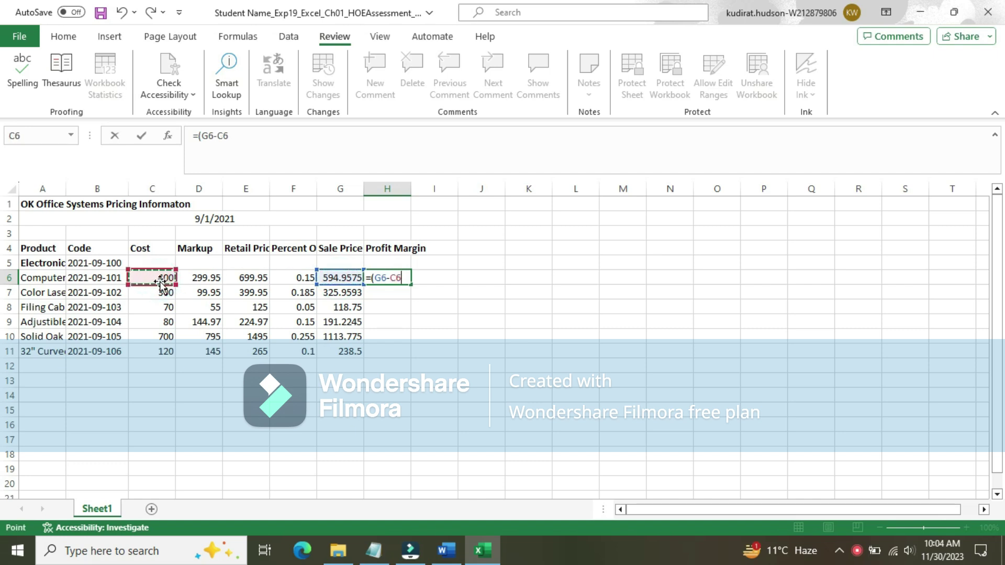
text())
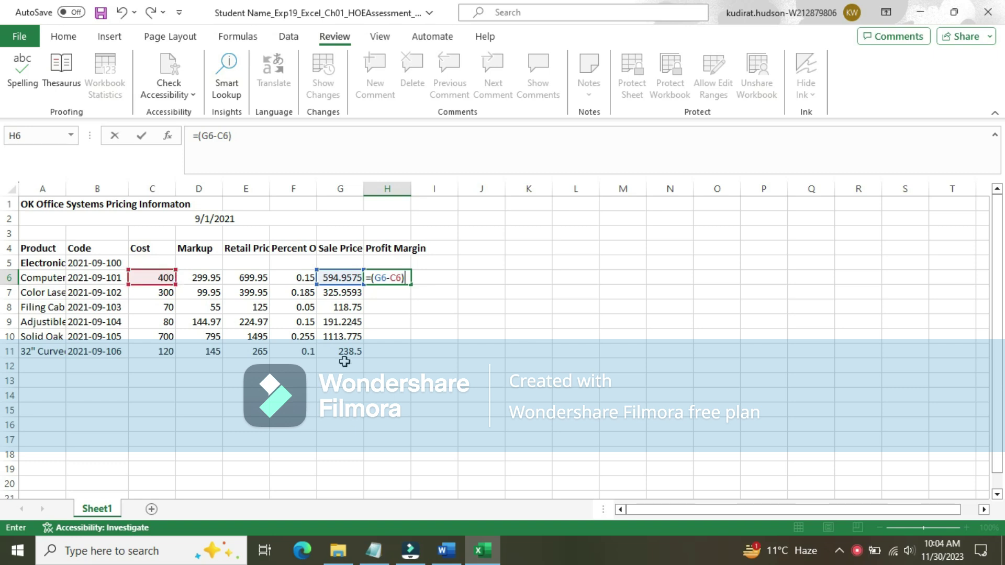
click(451, 552)
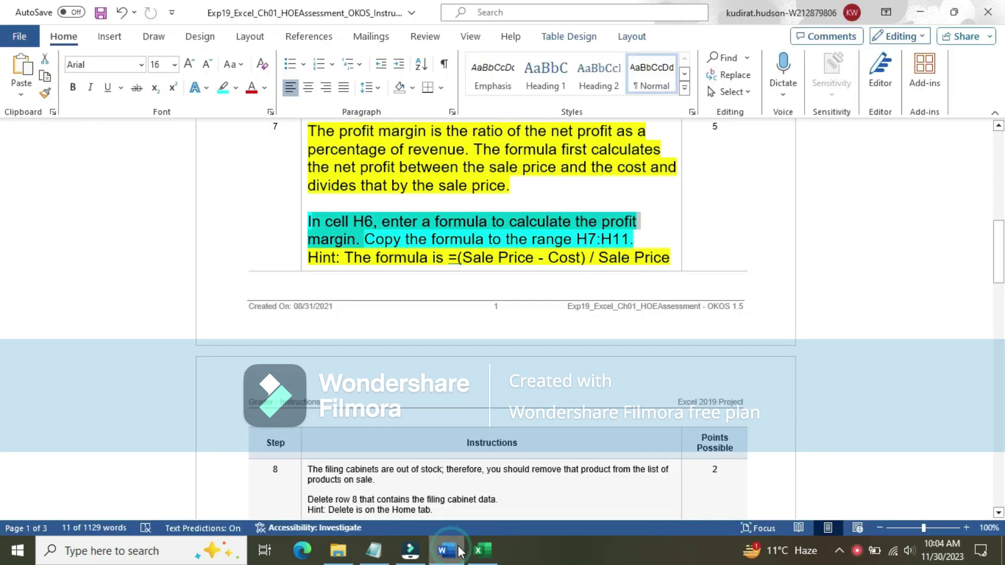
click(479, 552)
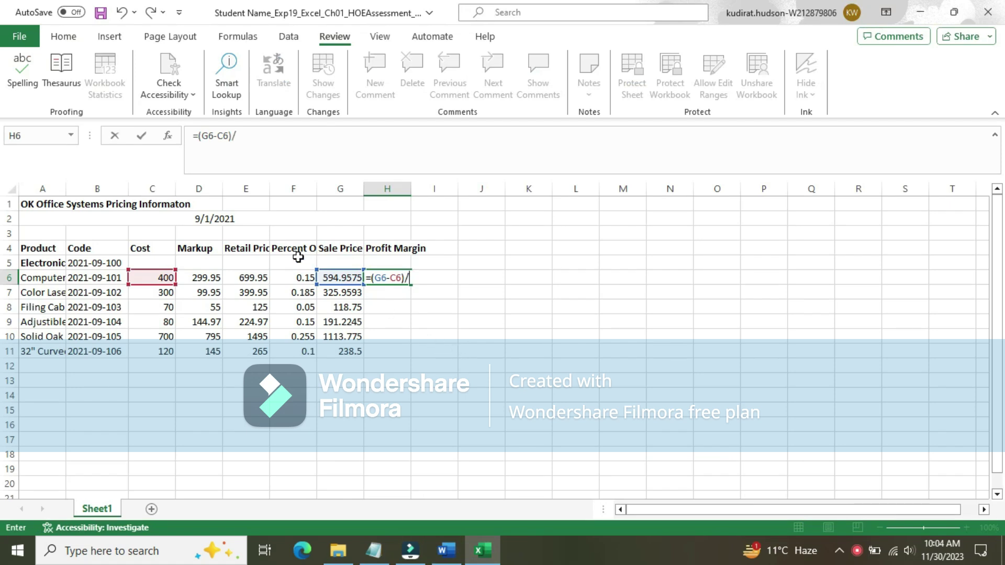
click(343, 276)
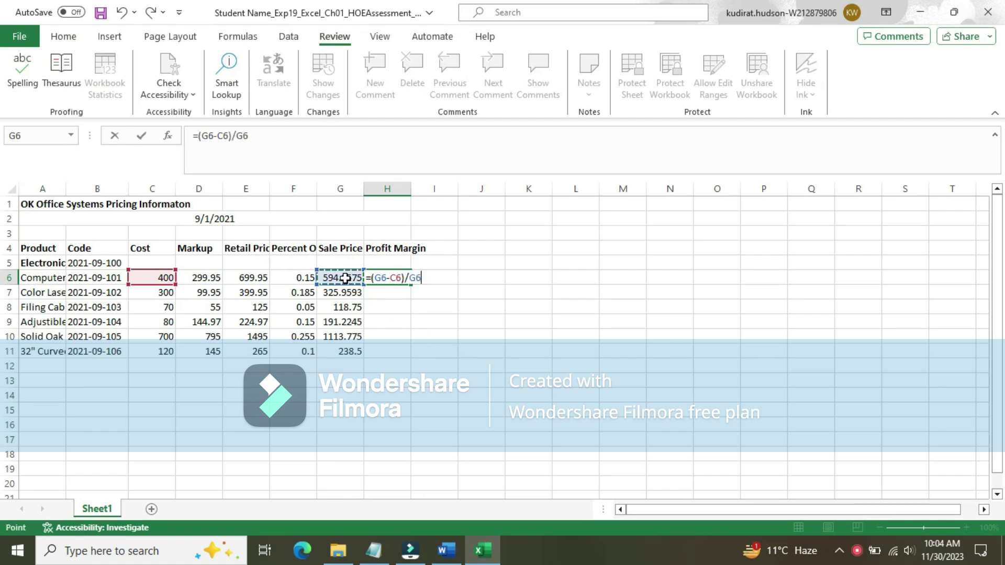
key(Return)
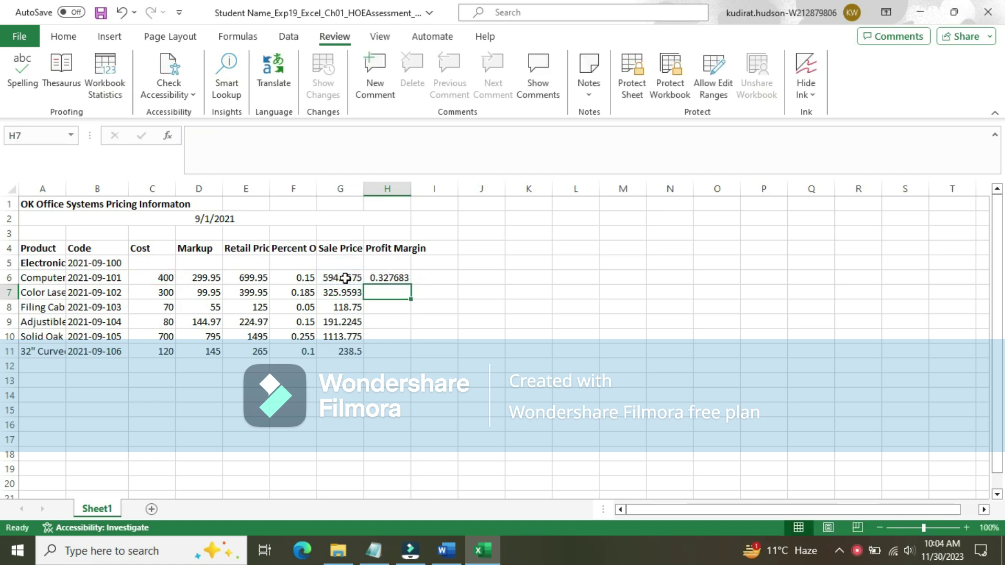
- Mark the copy-formula sentence in Word's step 7 instruction, and in Excel fill the H6 profit margin formula down through H11
click(400, 283)
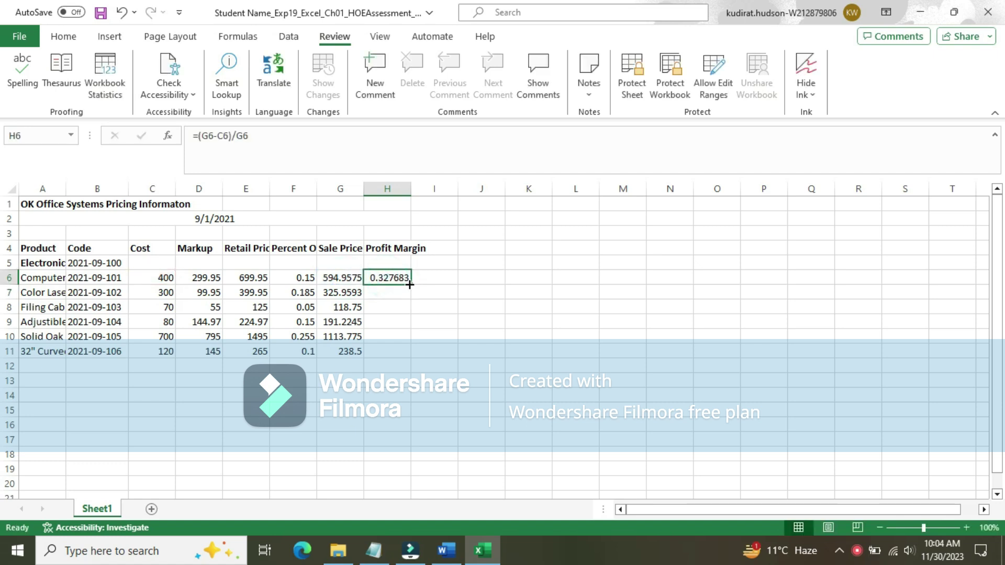
click(446, 549)
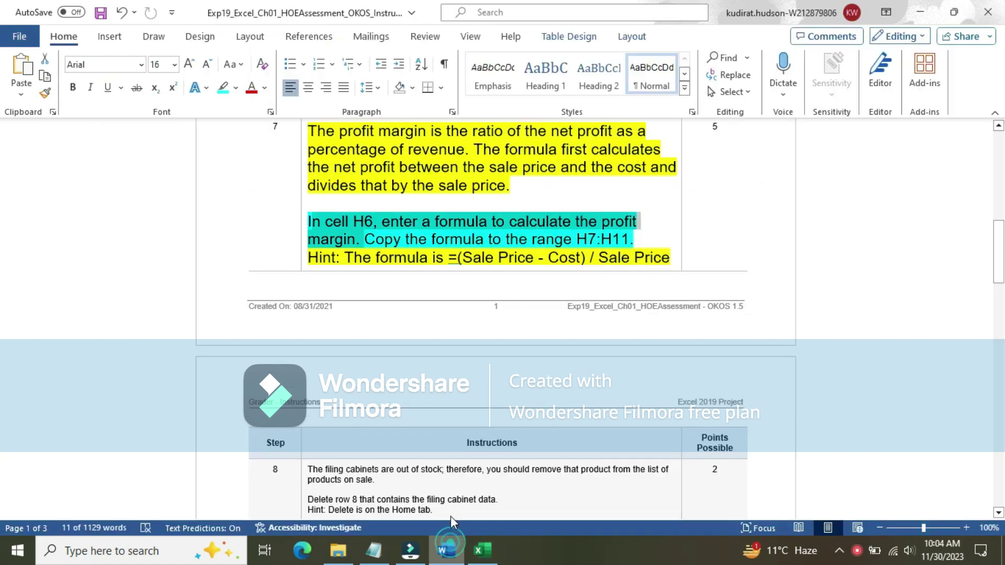
drag(368, 240, 633, 239)
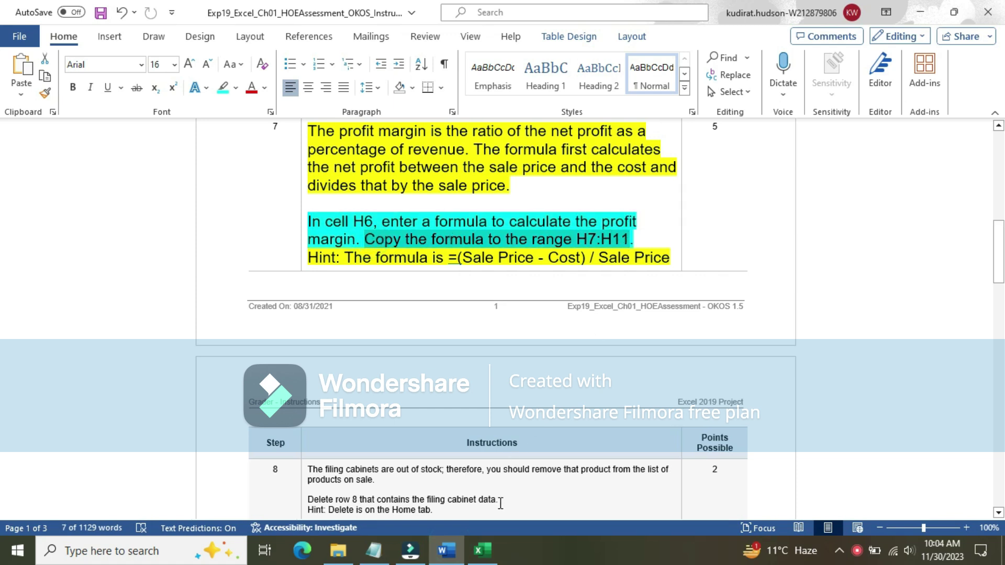
click(481, 549)
drag(411, 283, 407, 354)
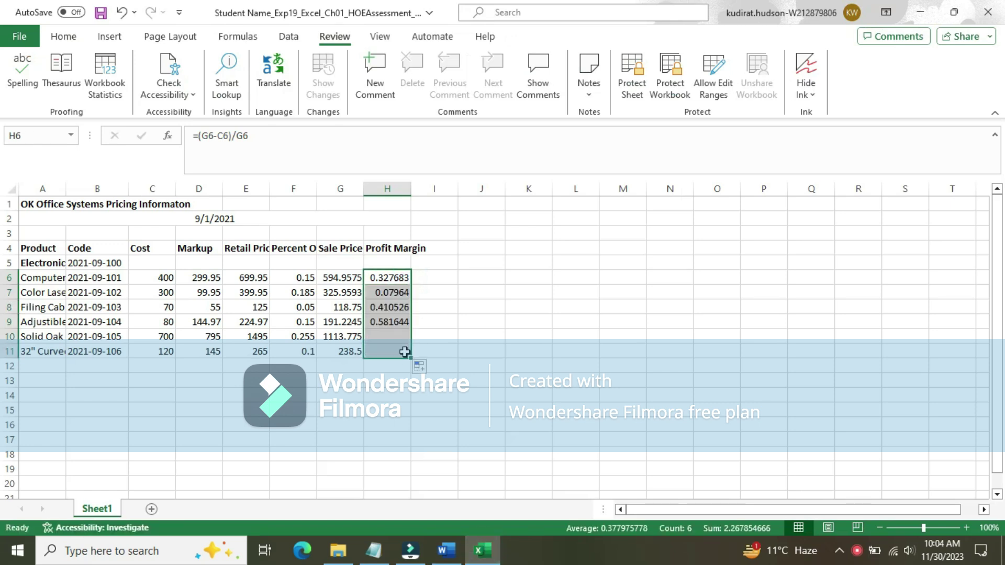
click(505, 366)
- Switch to the Word instructions, set the step 7 instruction to font size 9 and remove its highlighting
click(446, 550)
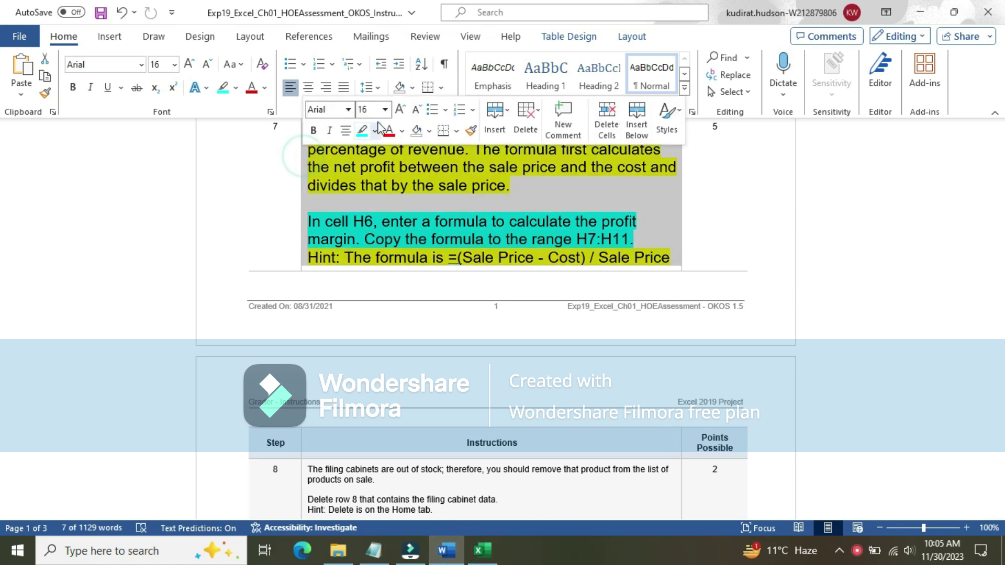
click(385, 109)
click(375, 149)
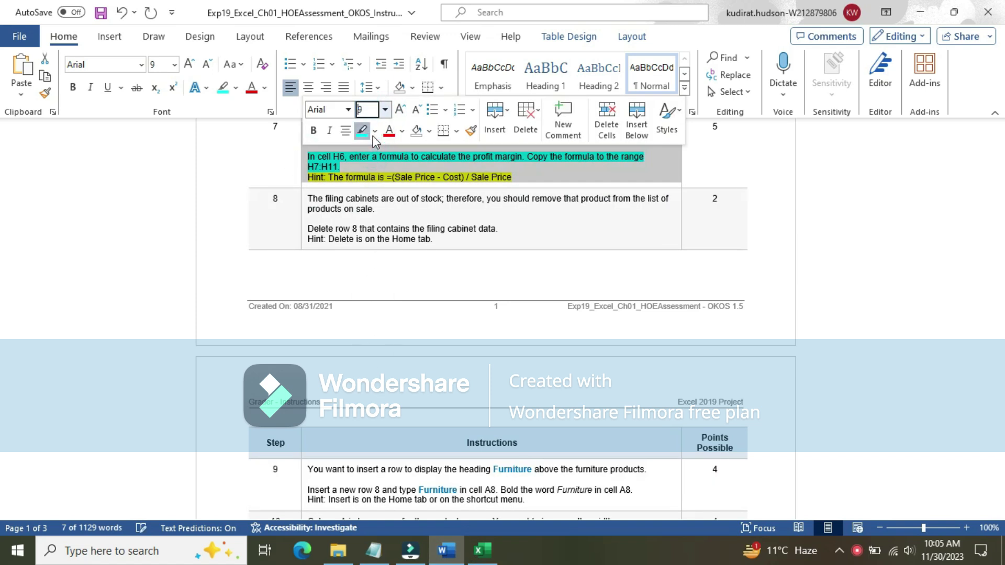
click(374, 131)
click(381, 252)
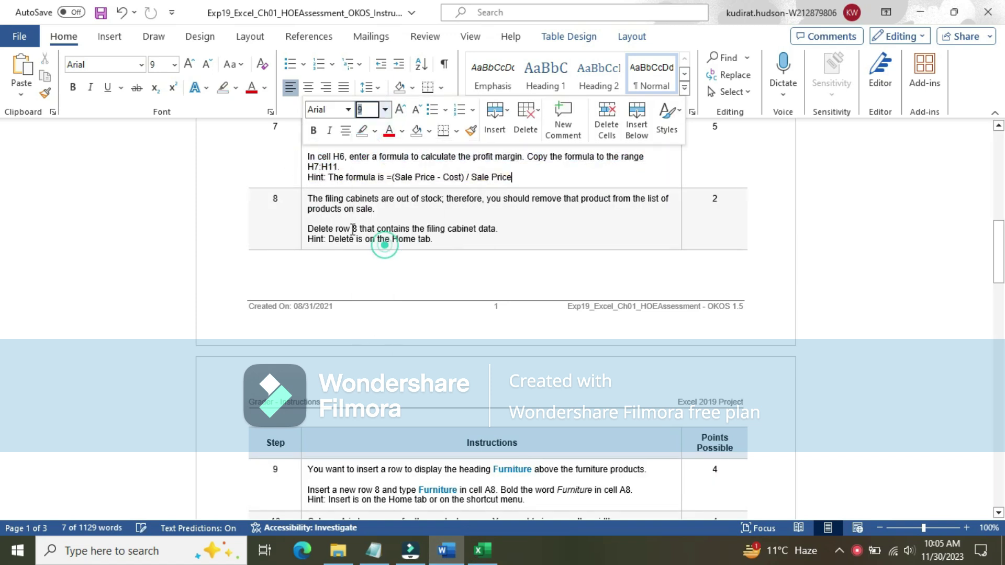
- Enlarge the step 8 instruction about the filing cabinets to font size 16 and highlight it in yellow
click(300, 205)
click(384, 157)
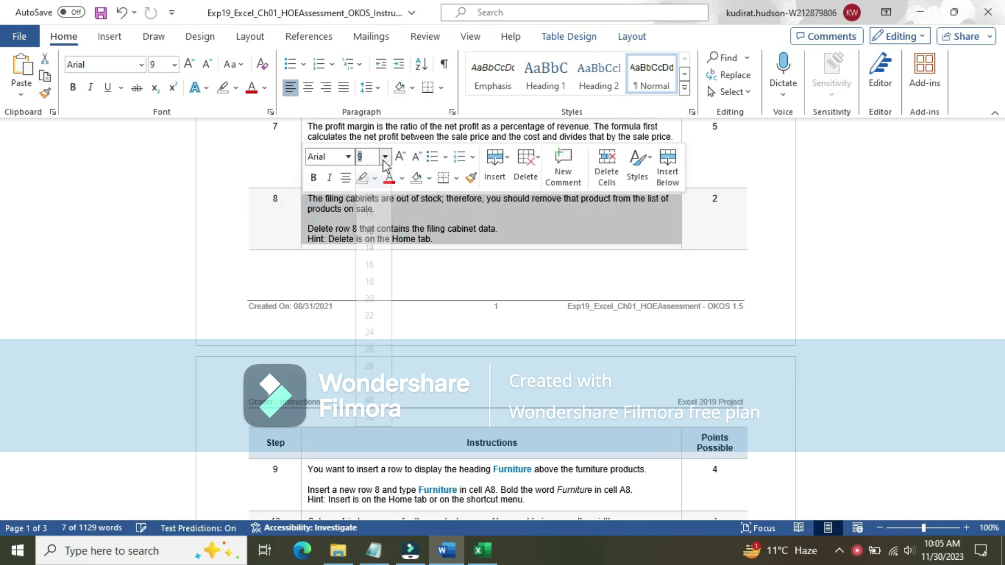
click(376, 276)
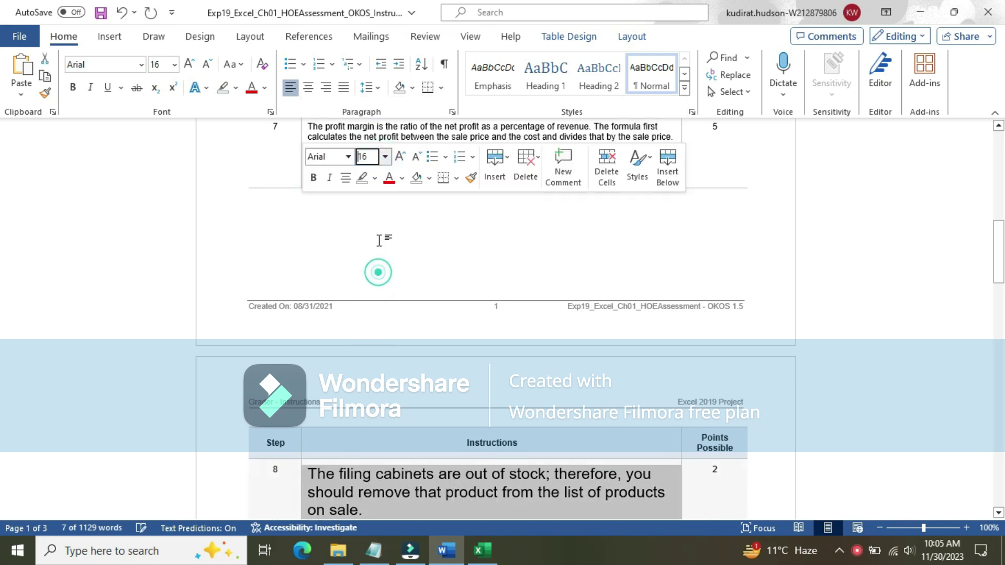
click(375, 178)
click(366, 231)
click(545, 260)
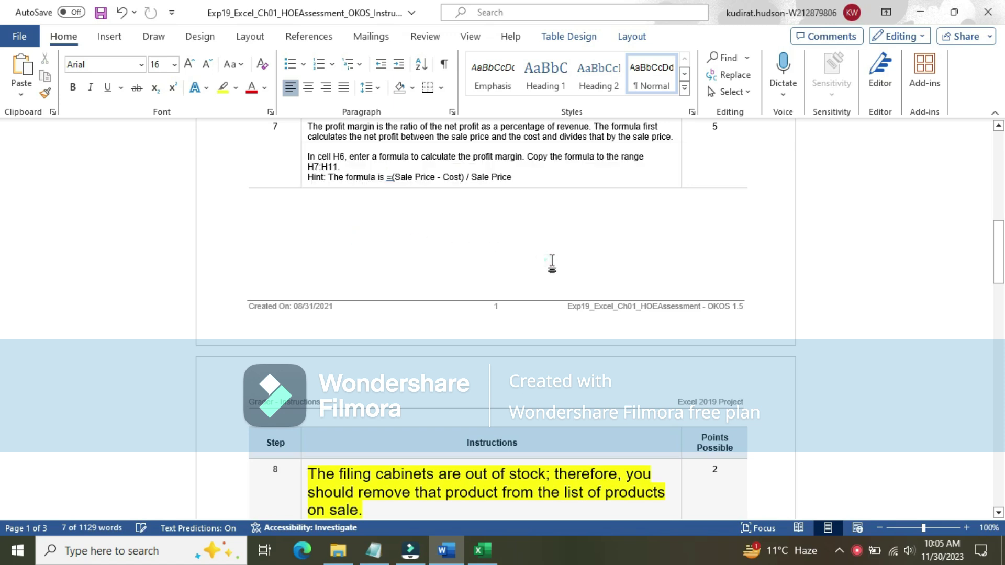
- Highlight the step 8 sentence about deleting row 8 in turquoise and mark it
drag(998, 258, 1002, 306)
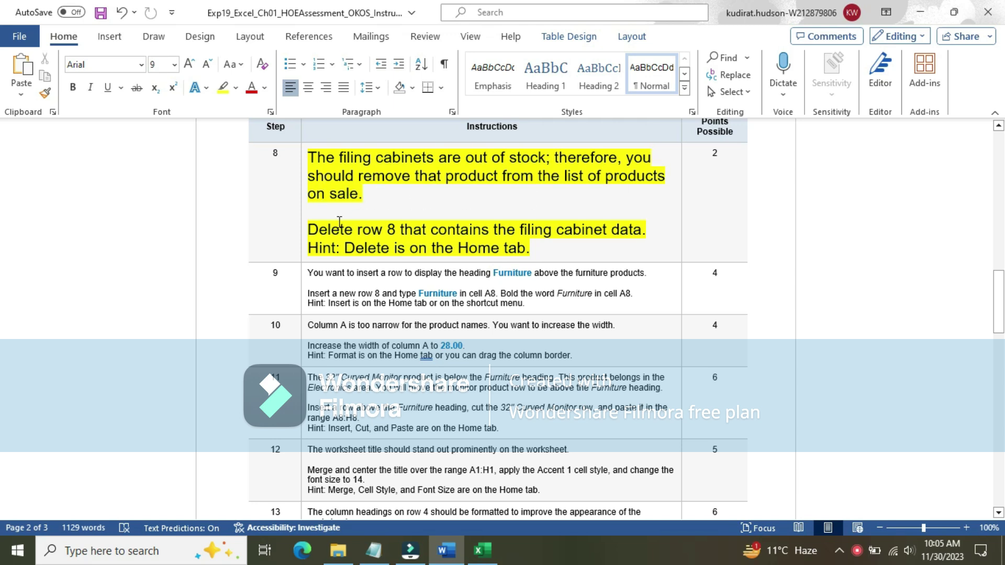
drag(312, 232, 643, 231)
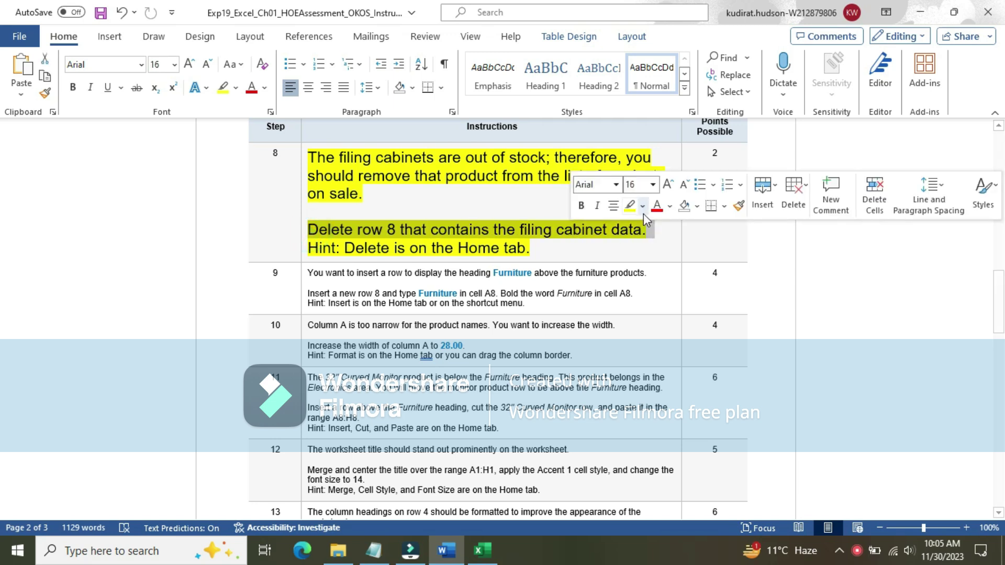
click(642, 205)
click(677, 259)
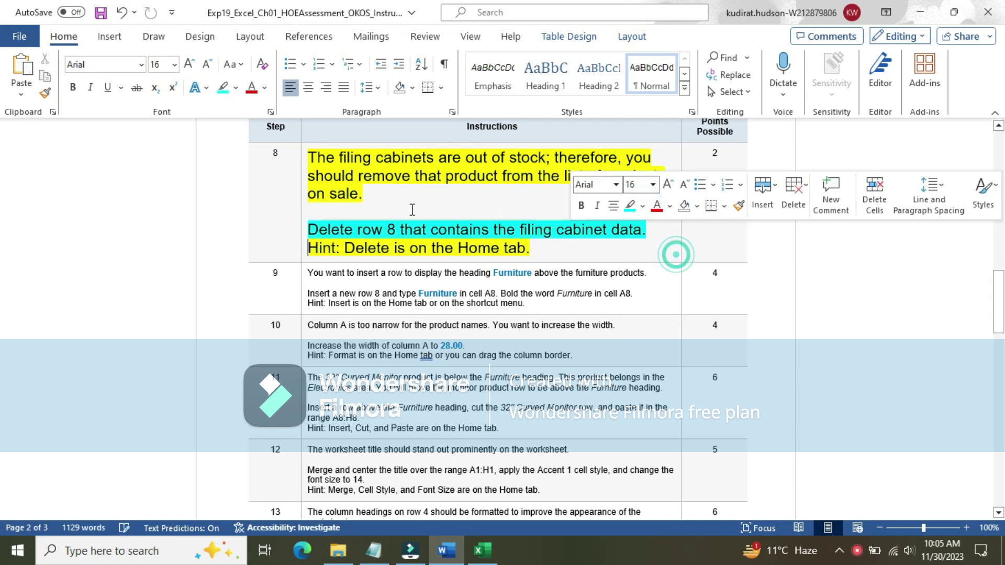
drag(312, 229, 630, 235)
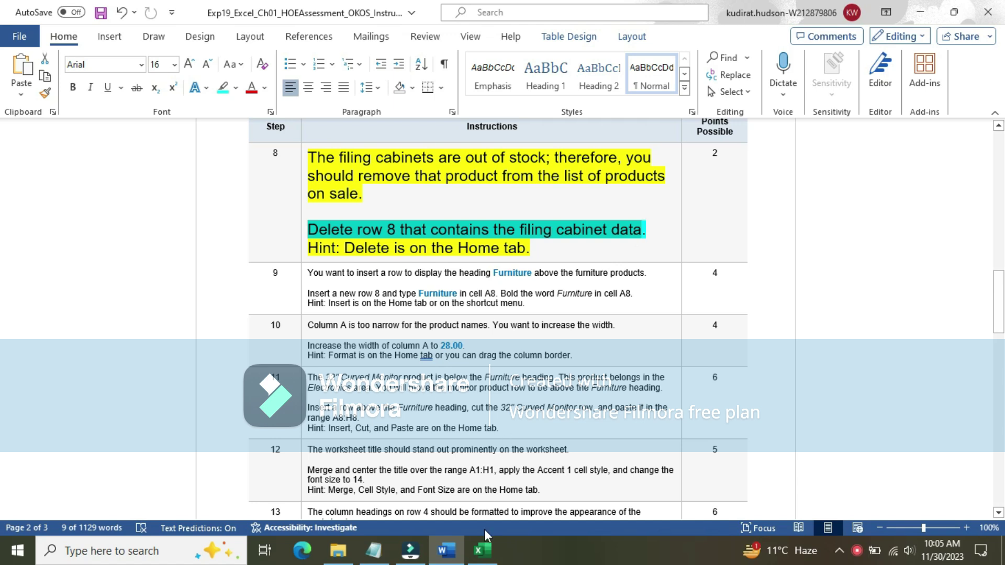
- Switch to the Excel workbook and delete row 8, which contains the filing cabinet data
click(482, 549)
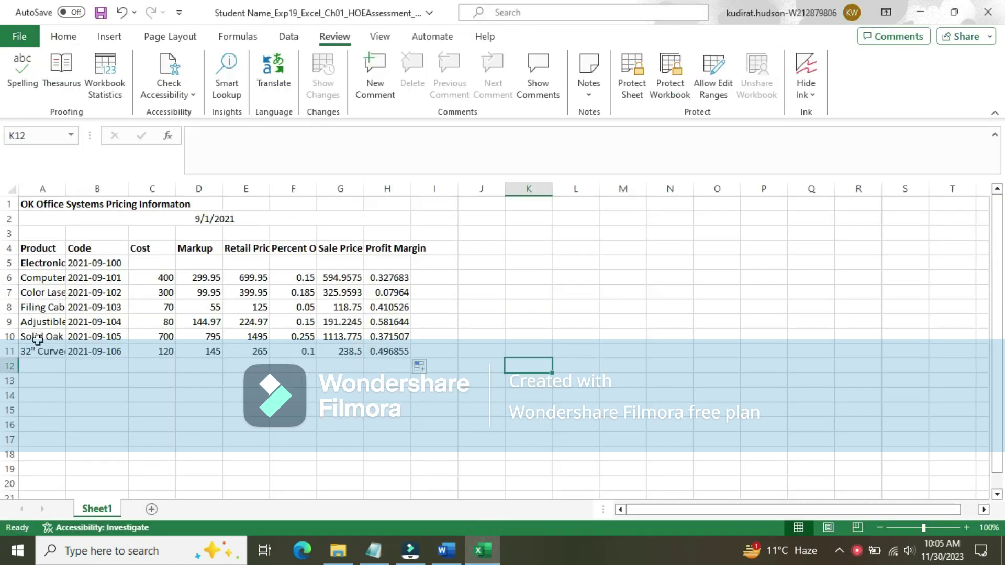
click(9, 307)
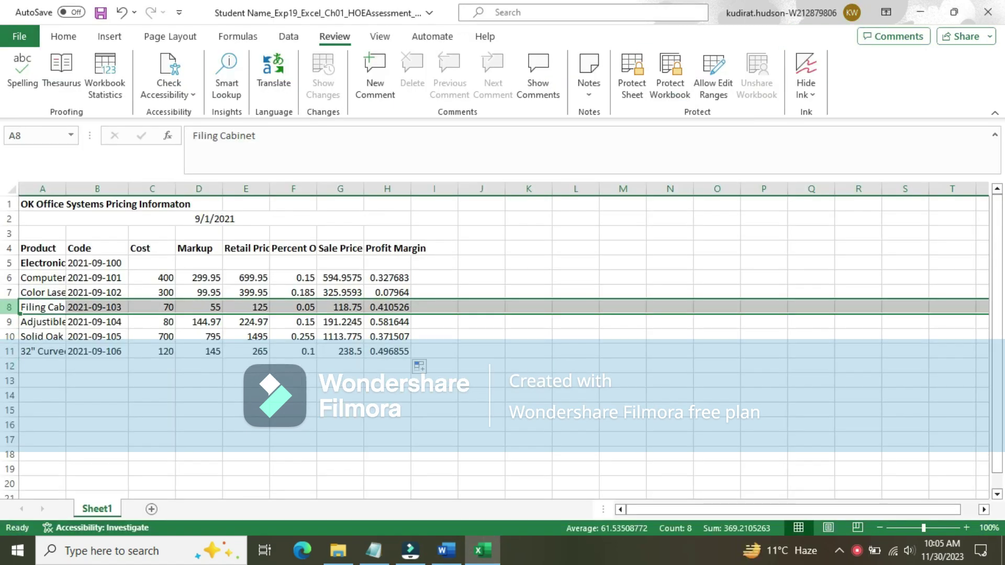
right_click(8, 307)
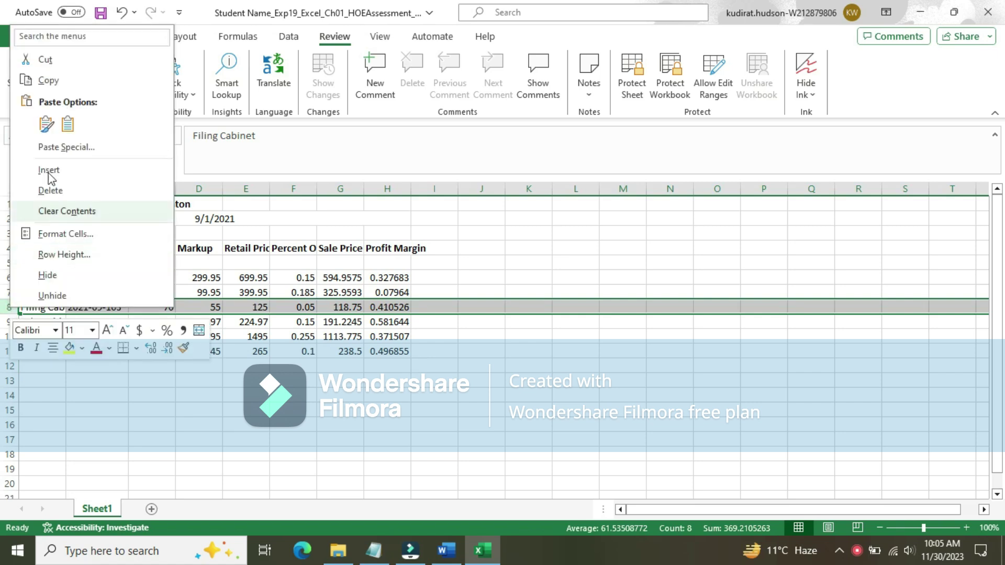
click(51, 190)
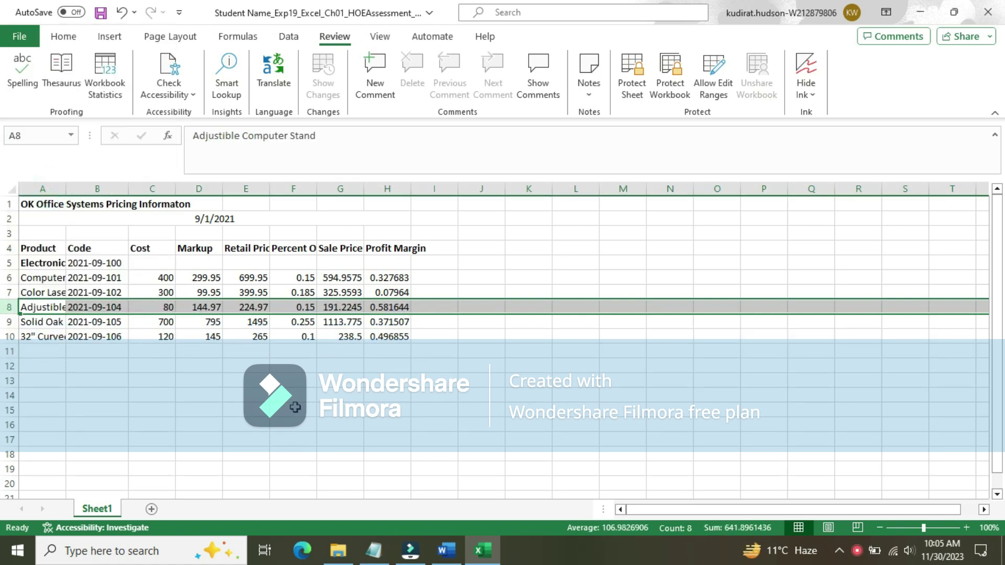
click(309, 408)
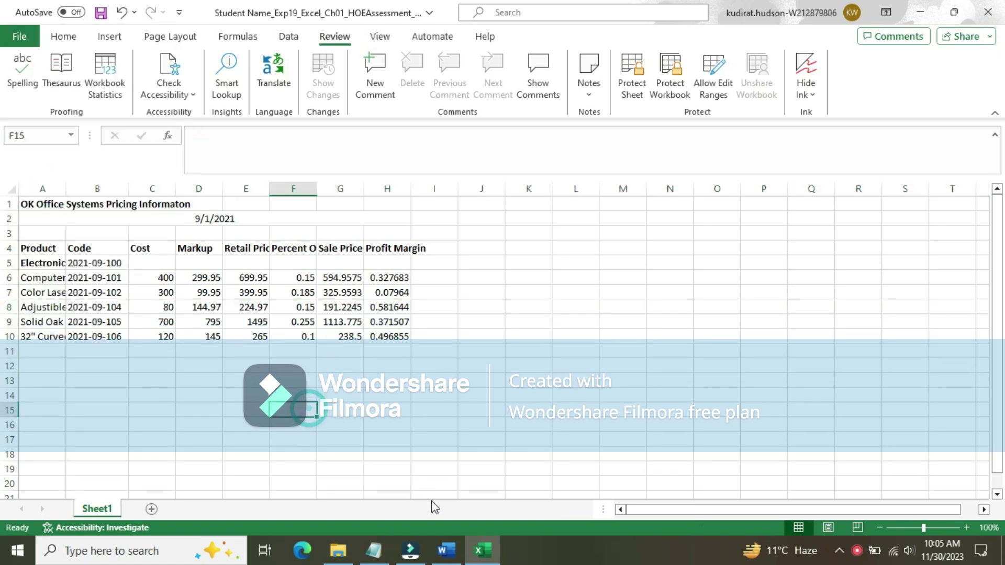
- Switch to the Word instructions, set the step 8 instruction to font size 9 and remove its highlighting
click(448, 556)
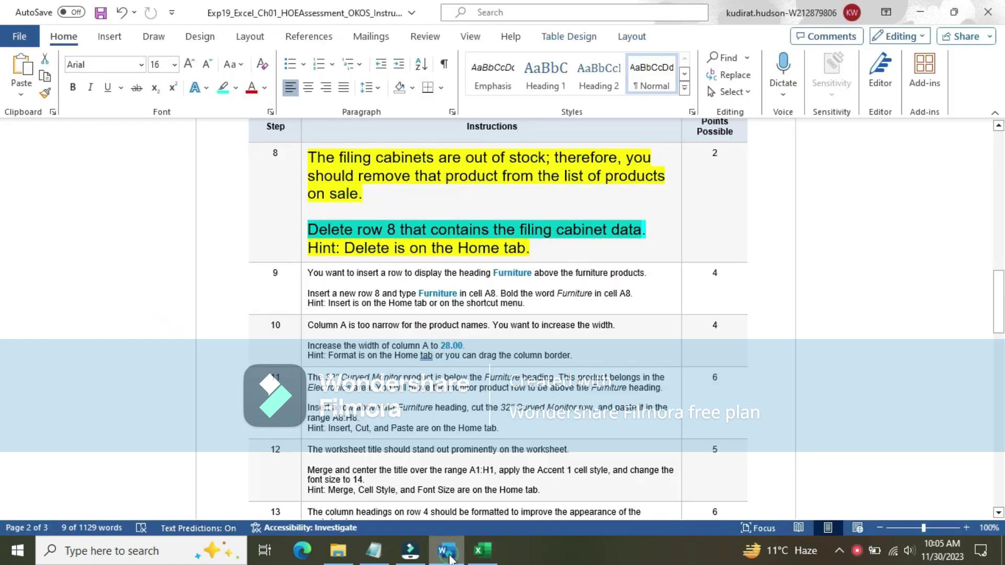
click(307, 179)
click(386, 129)
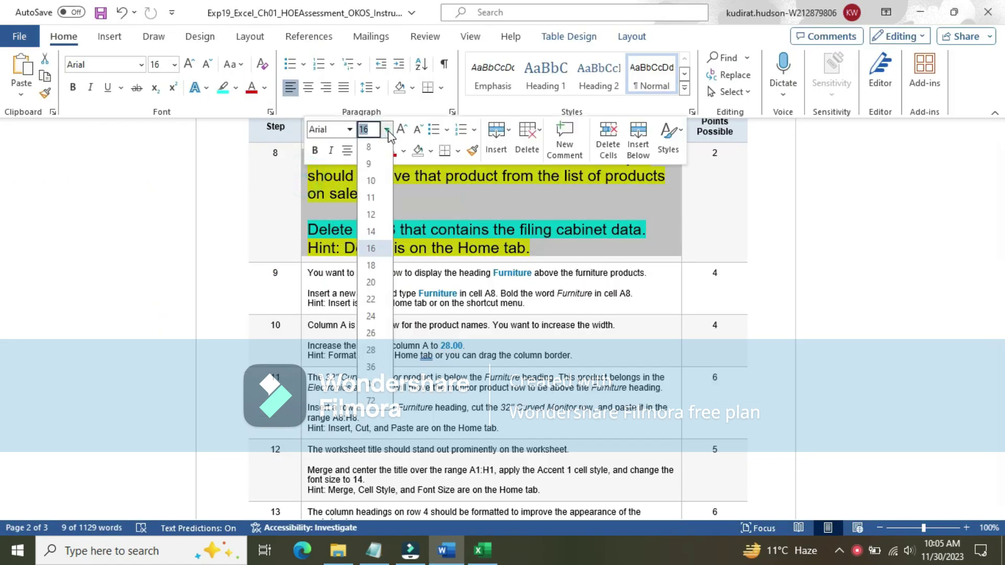
click(368, 164)
click(376, 151)
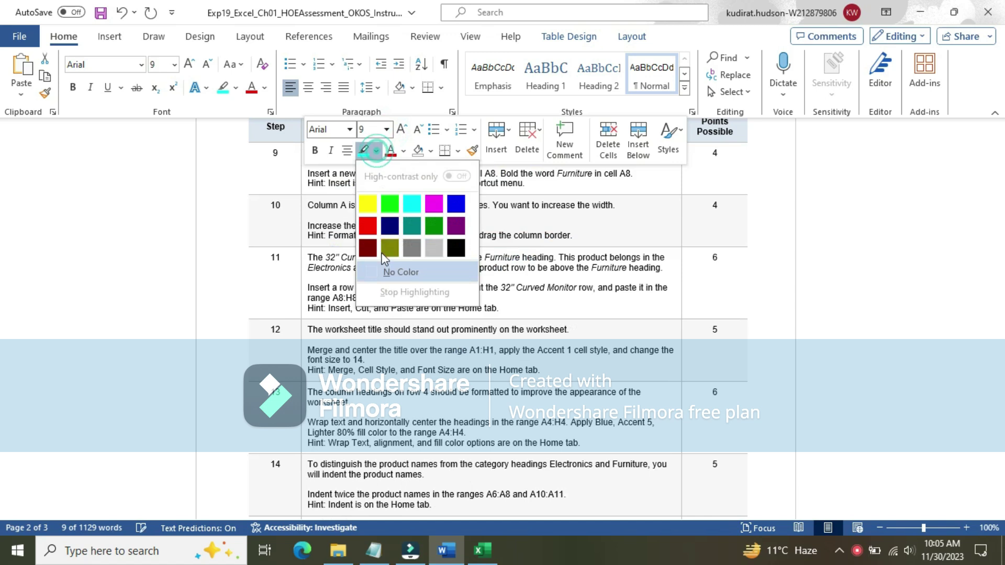
click(388, 272)
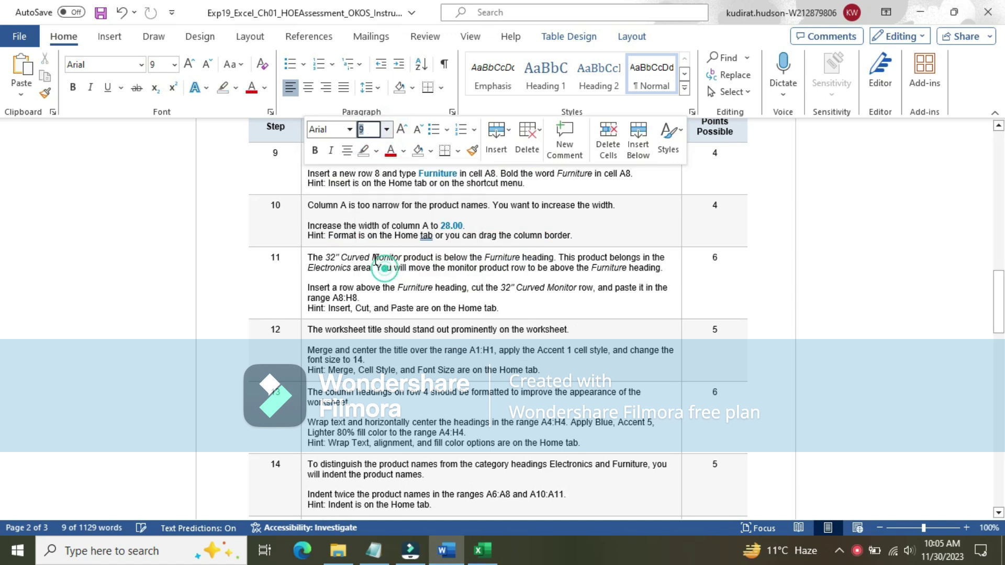
- Enlarge the step 9 instruction about the Furniture heading to font size 16 and highlight it in yellow
click(301, 171)
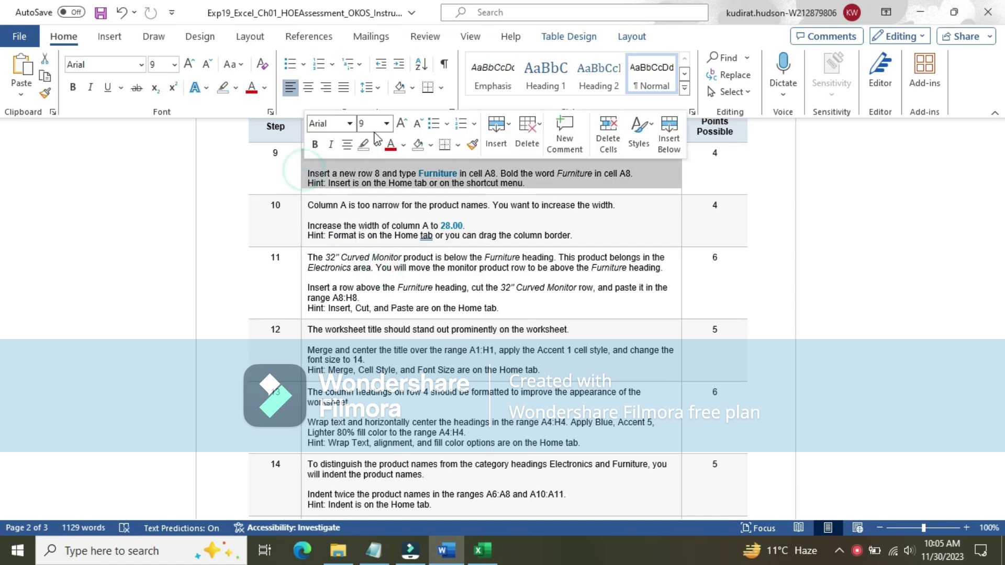
click(386, 124)
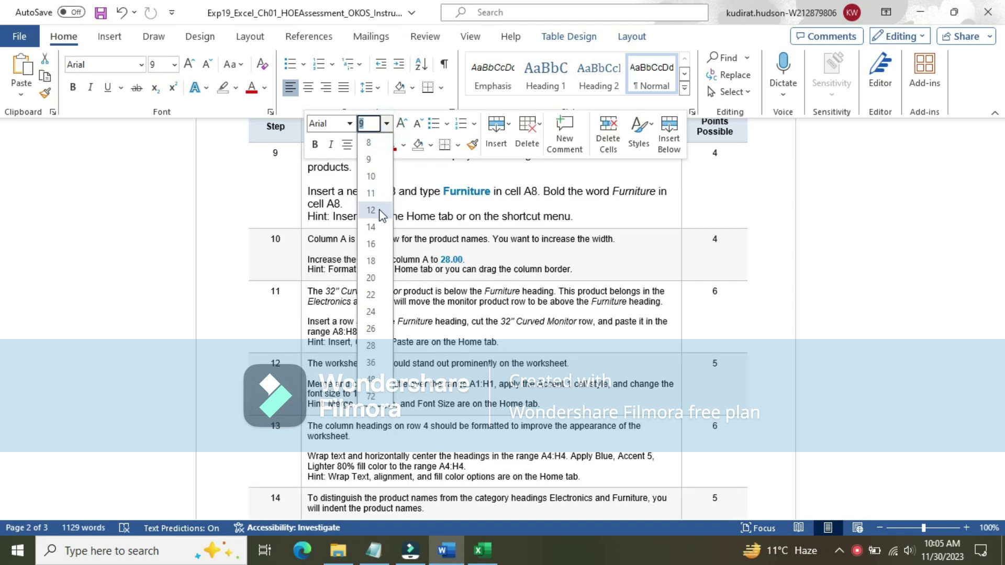
click(379, 243)
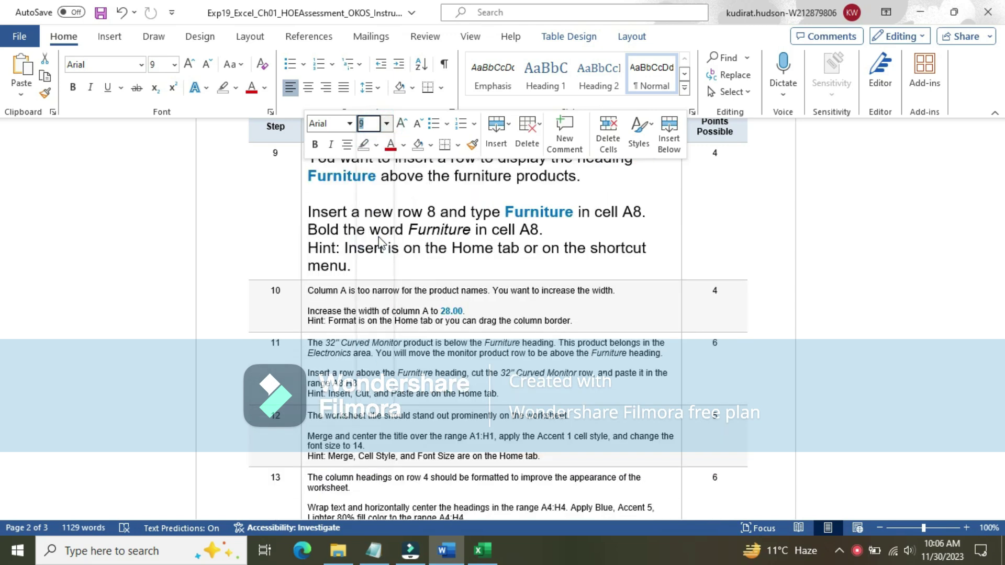
click(377, 145)
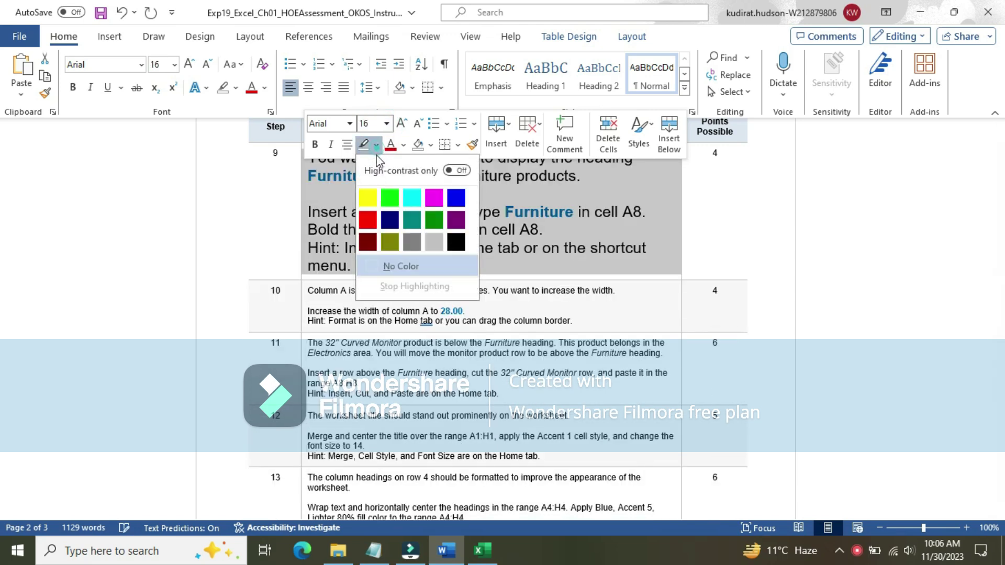
click(374, 199)
click(370, 195)
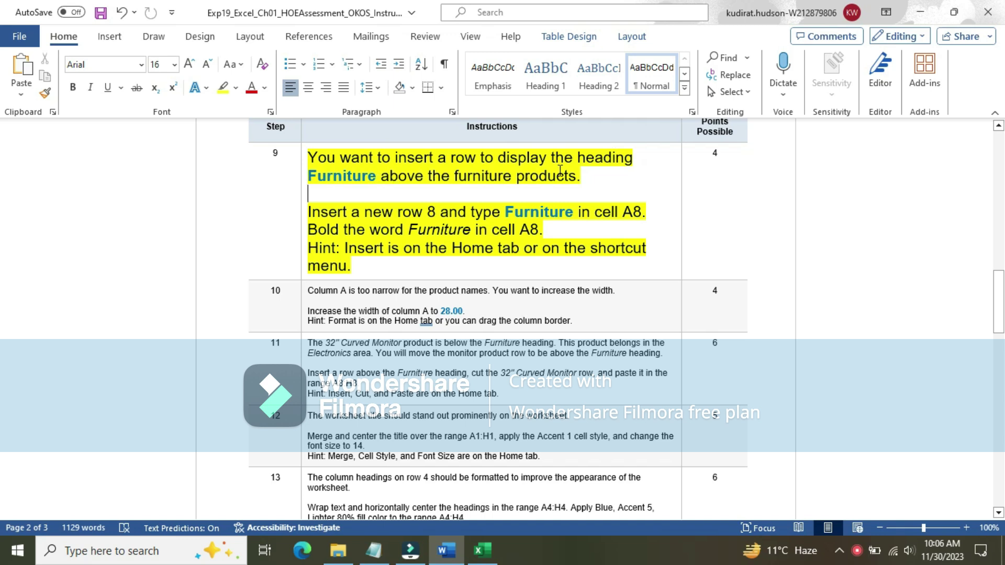
- Highlight the step 9 sentences about inserting row 8 and bolding Furniture in turquoise, and mark the words "Insert a new row 8"
drag(314, 211, 544, 230)
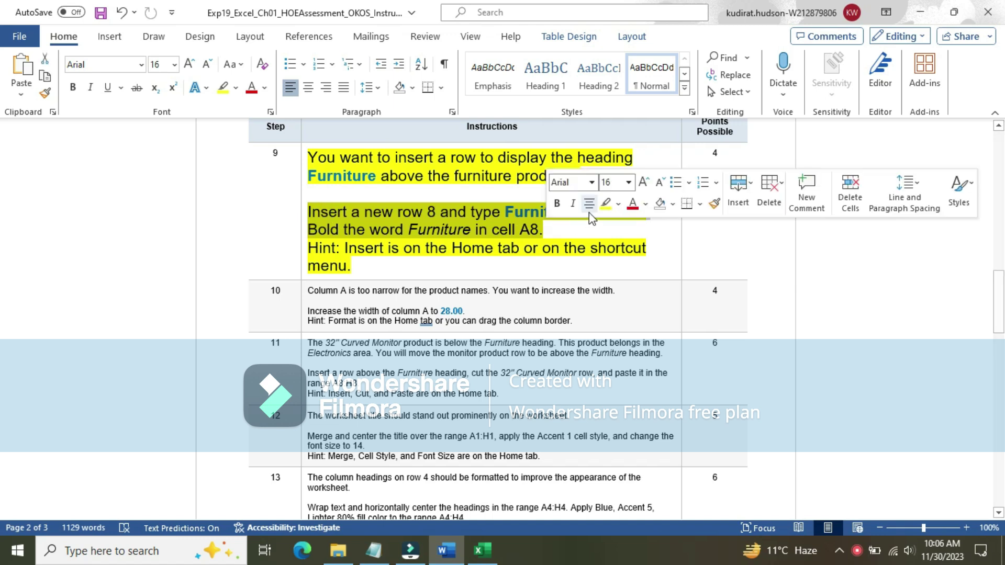
click(619, 203)
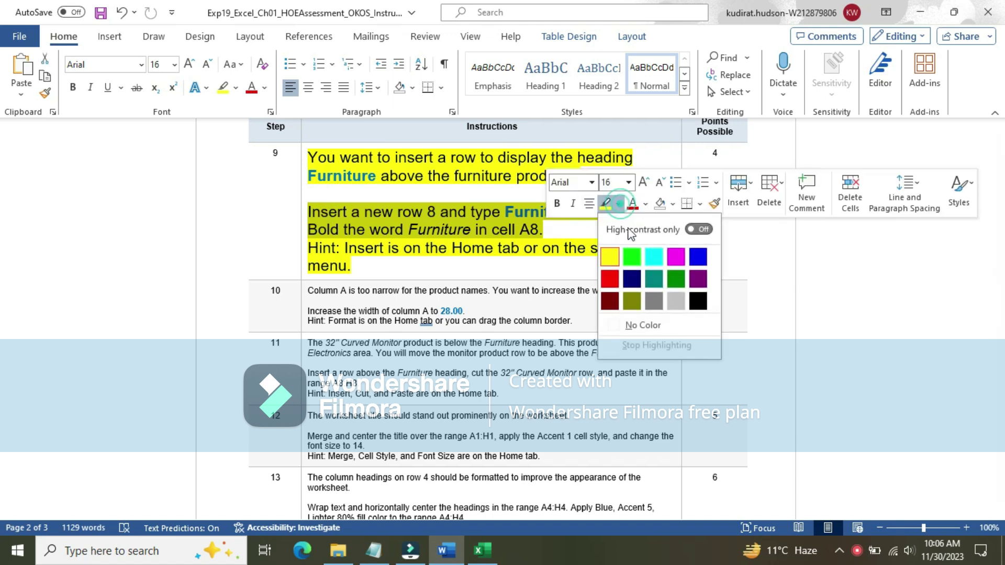
click(653, 256)
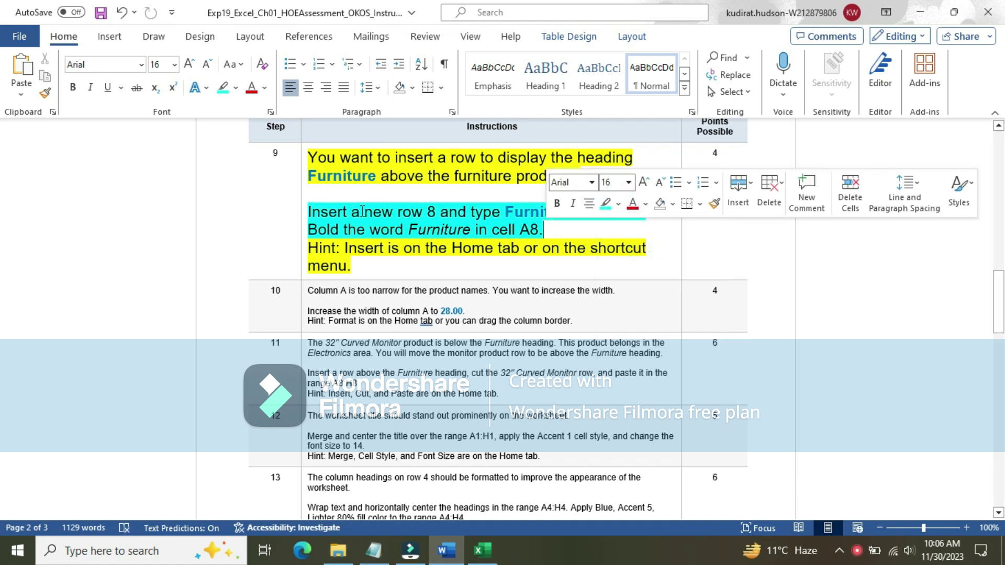
drag(309, 211, 440, 214)
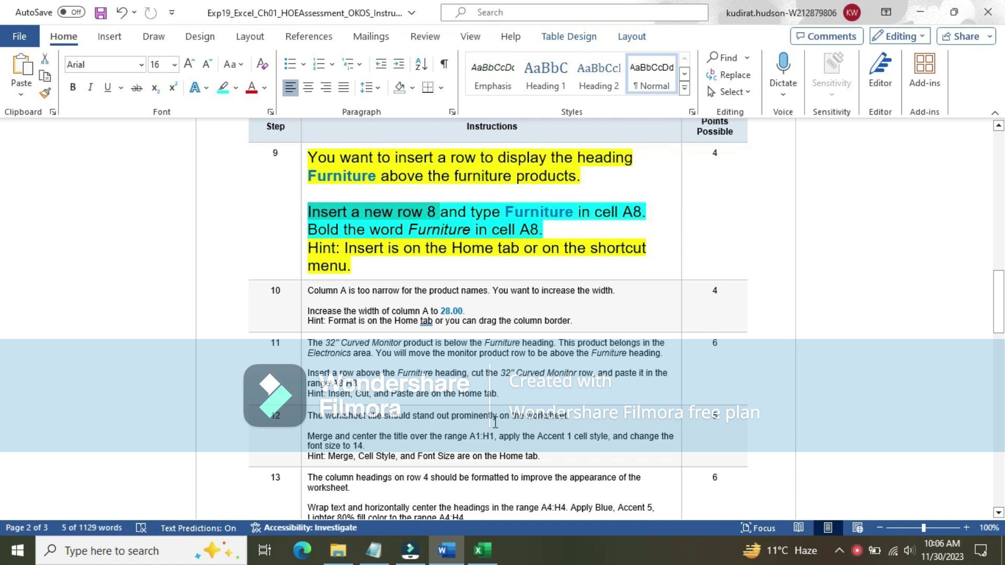
- Switch to the Excel workbook and insert a new blank row 8 above the Adjustible Computer Stand row
click(482, 550)
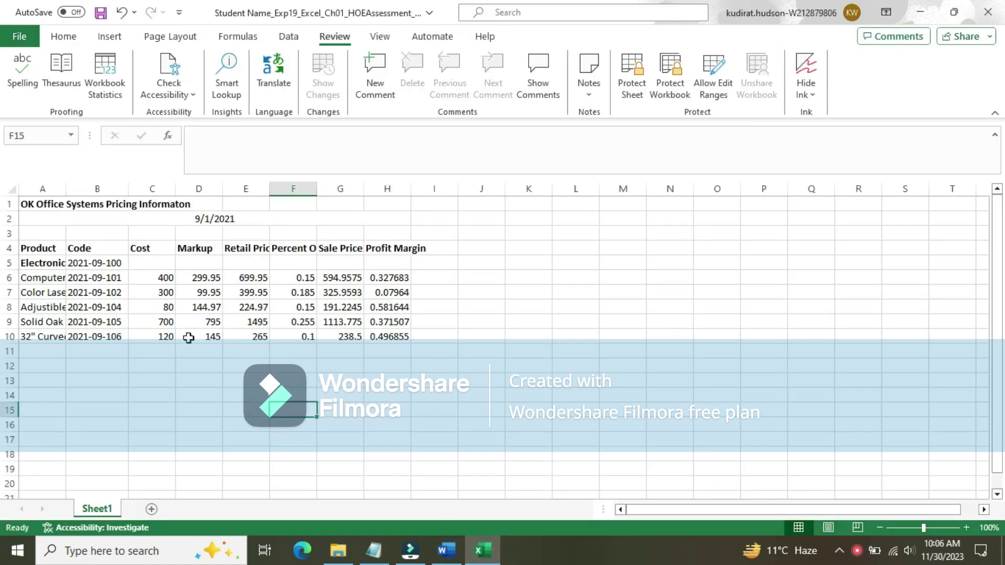
click(9, 307)
right_click(8, 307)
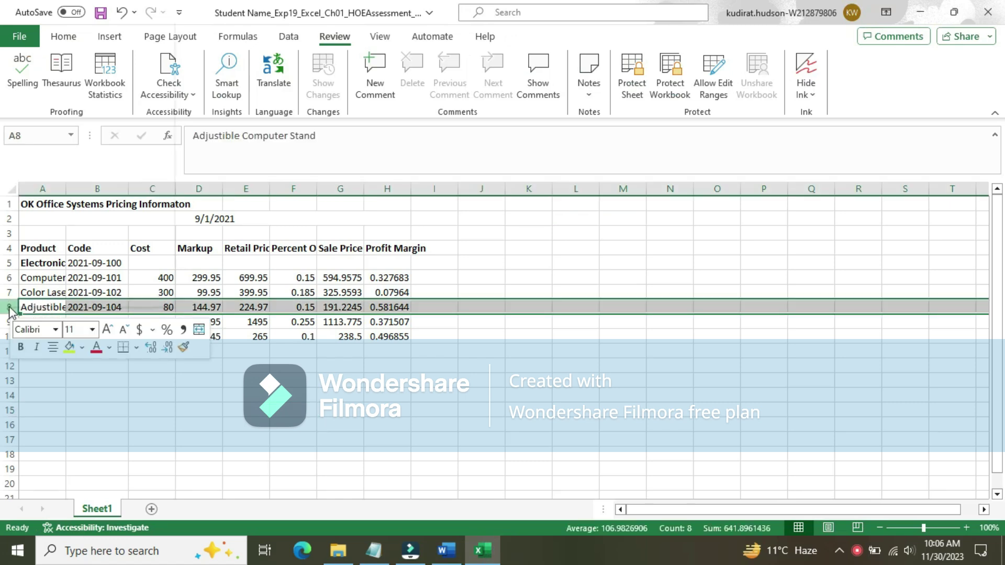
click(65, 170)
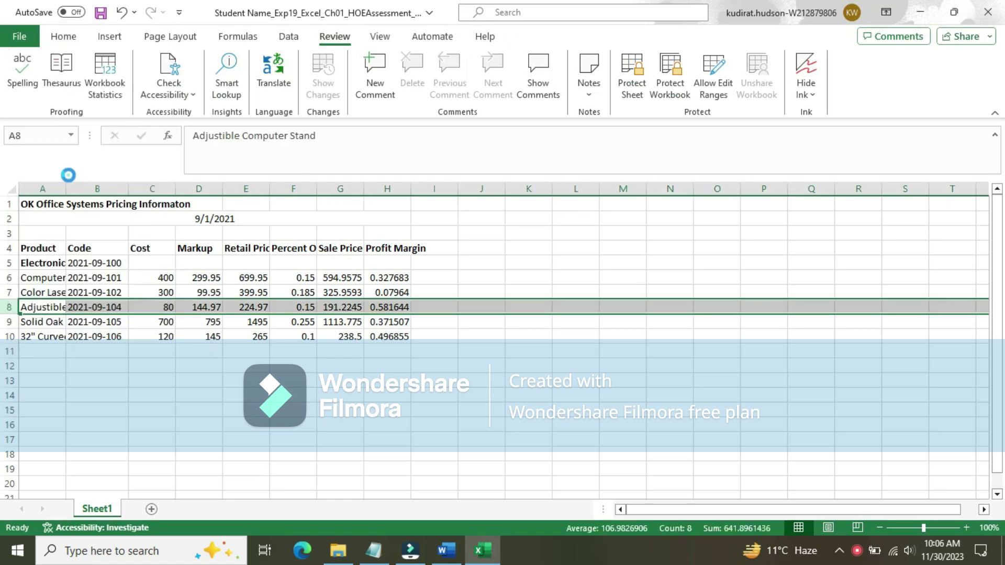
click(75, 306)
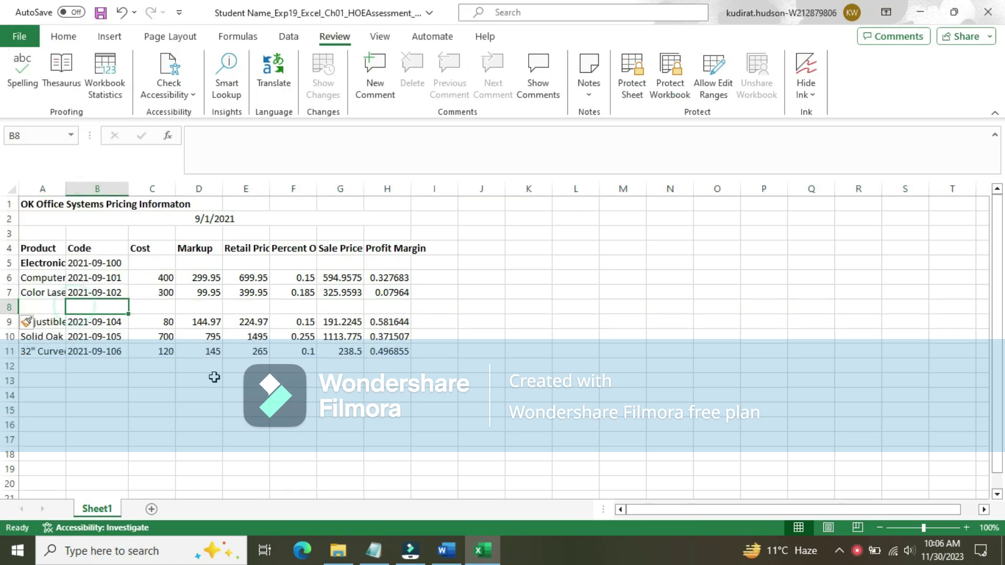
- Copy the word Furniture from step 9 of the Word instructions and enter it in cell A8 of the Excel workbook
click(444, 547)
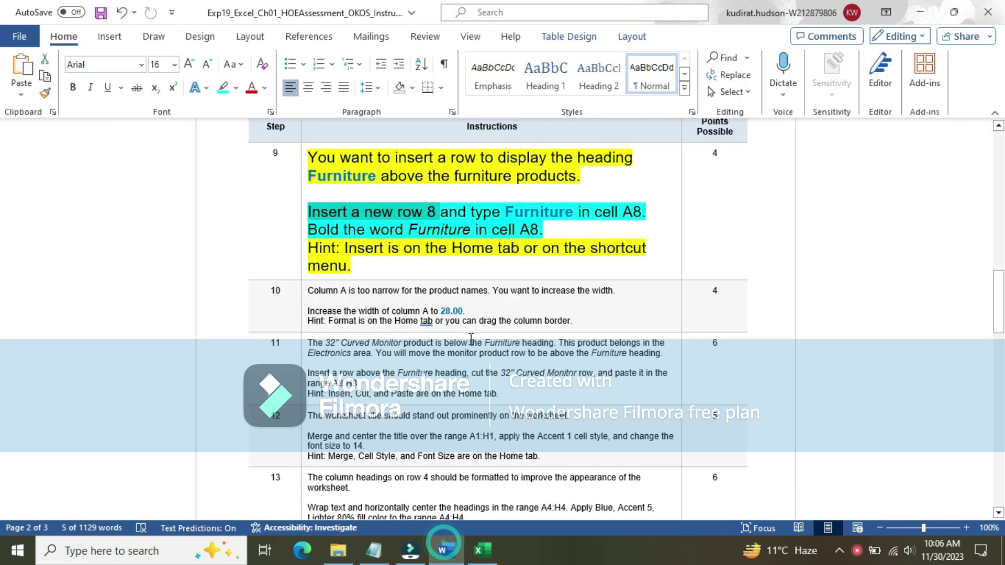
drag(506, 213, 573, 213)
key(ctrl+c)
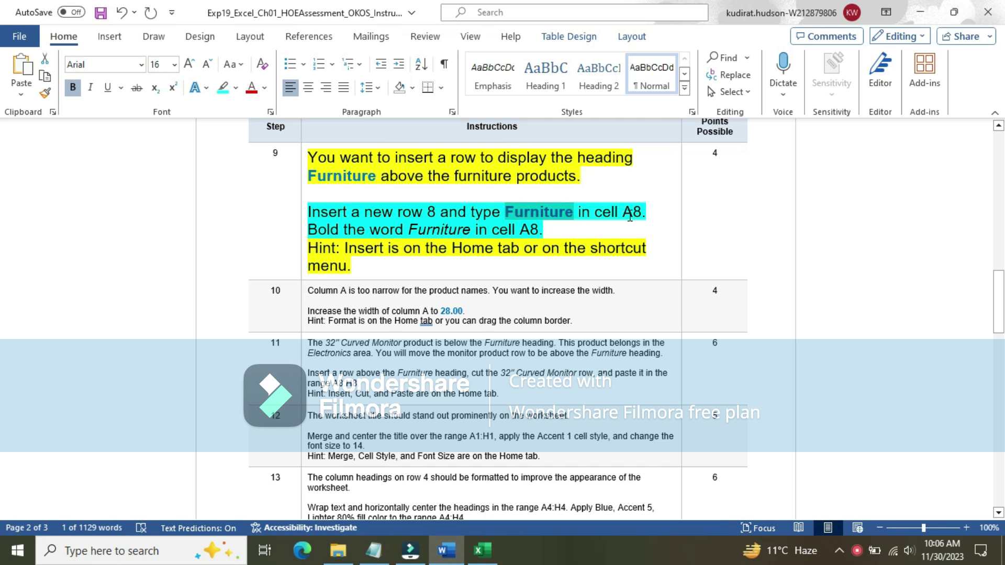
mouse_move(479, 551)
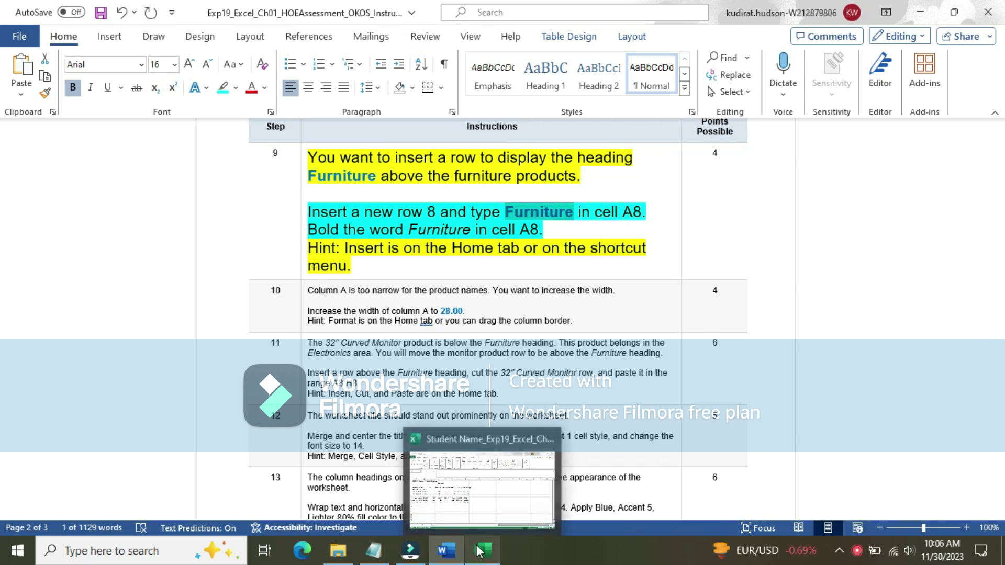
click(479, 550)
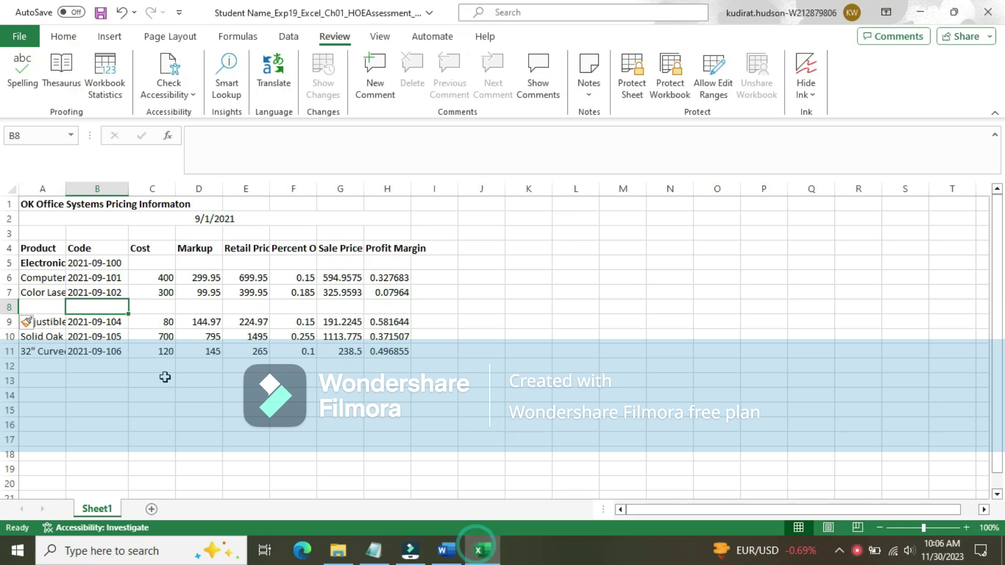
click(44, 307)
click(270, 147)
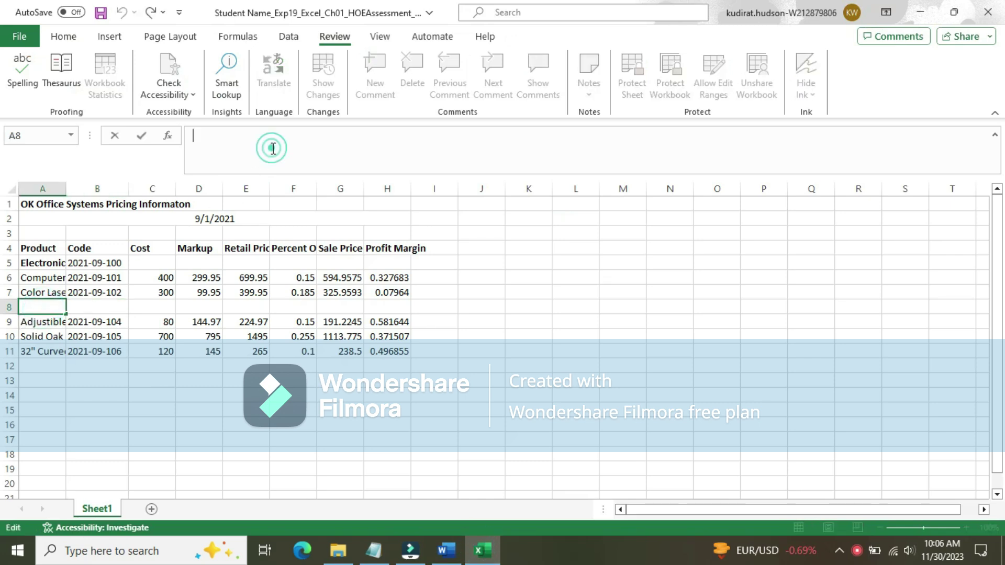
key(ctrl+v)
key(Return)
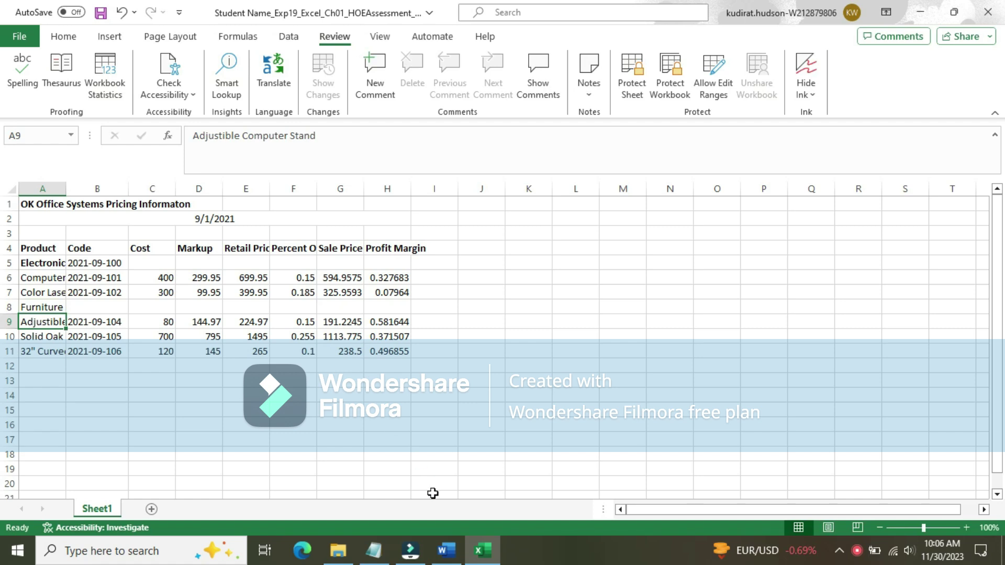
- Mark the bolding sentence in step 9 of the Word instructions, and bold Furniture in cell A8 of the Excel workbook
click(446, 550)
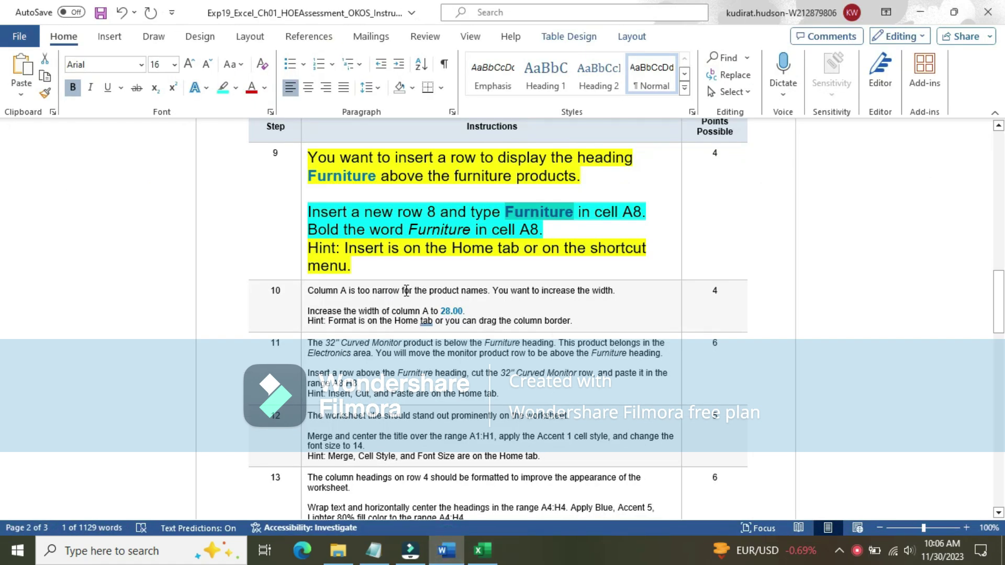
drag(311, 233, 533, 226)
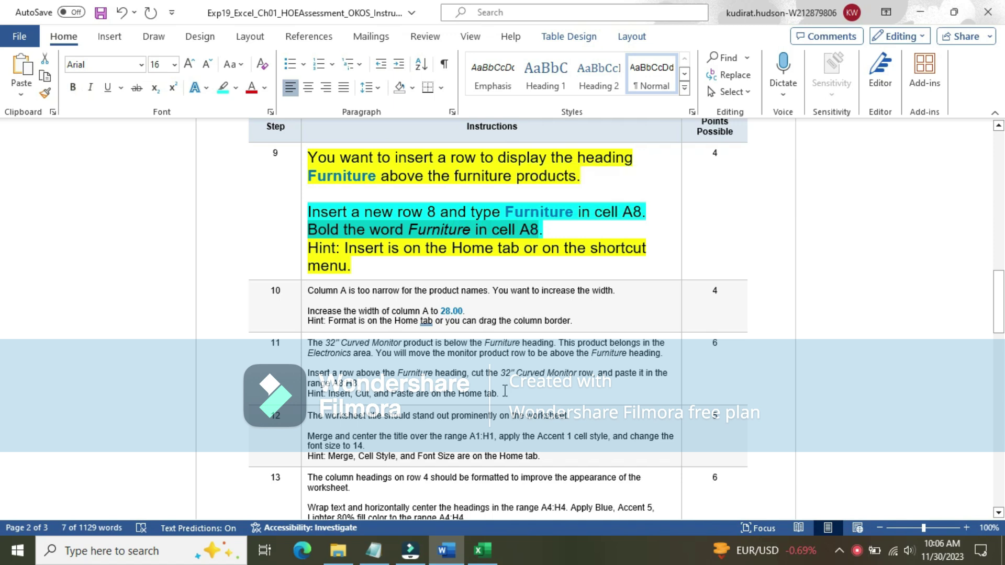
click(482, 550)
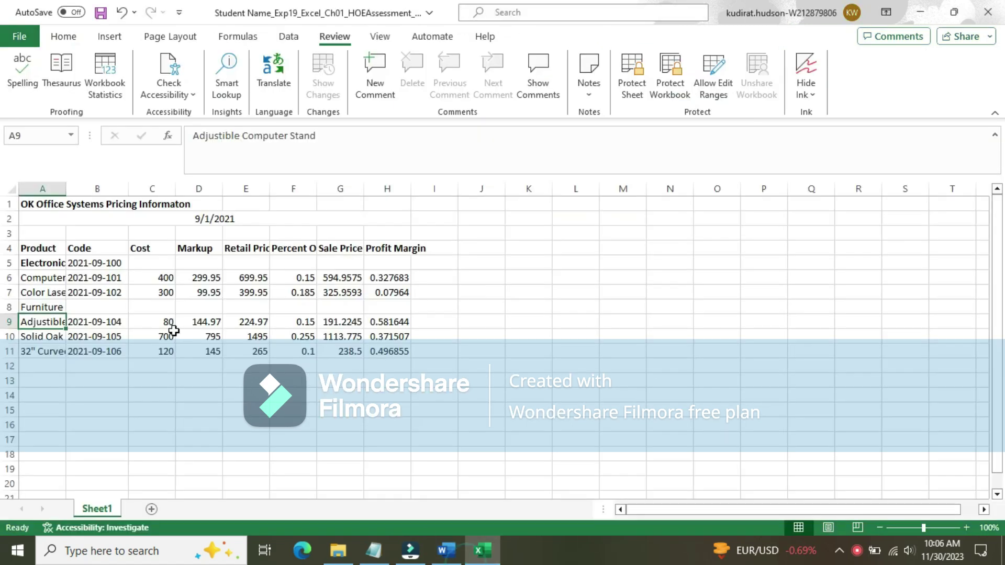
click(50, 307)
click(61, 39)
click(85, 86)
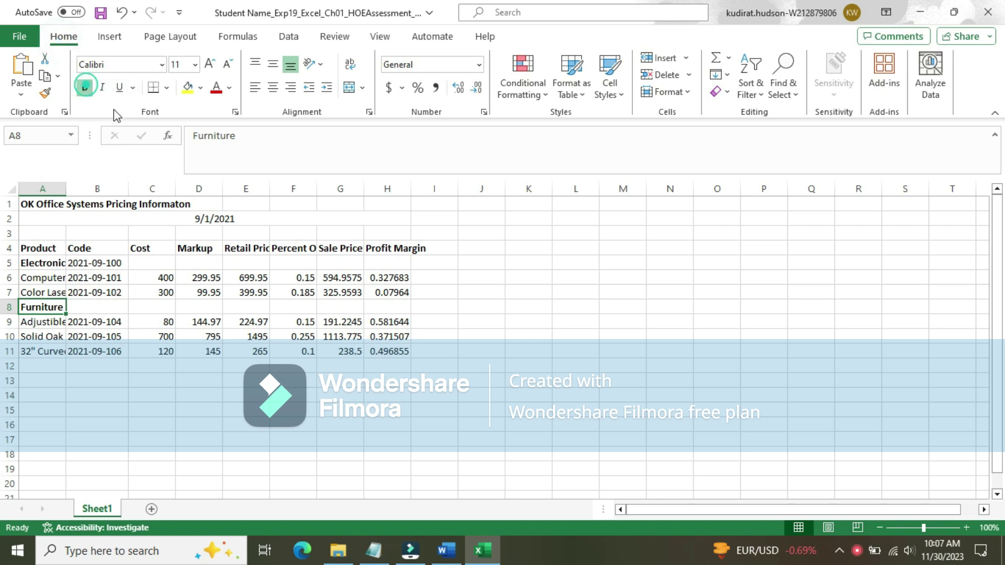
click(422, 335)
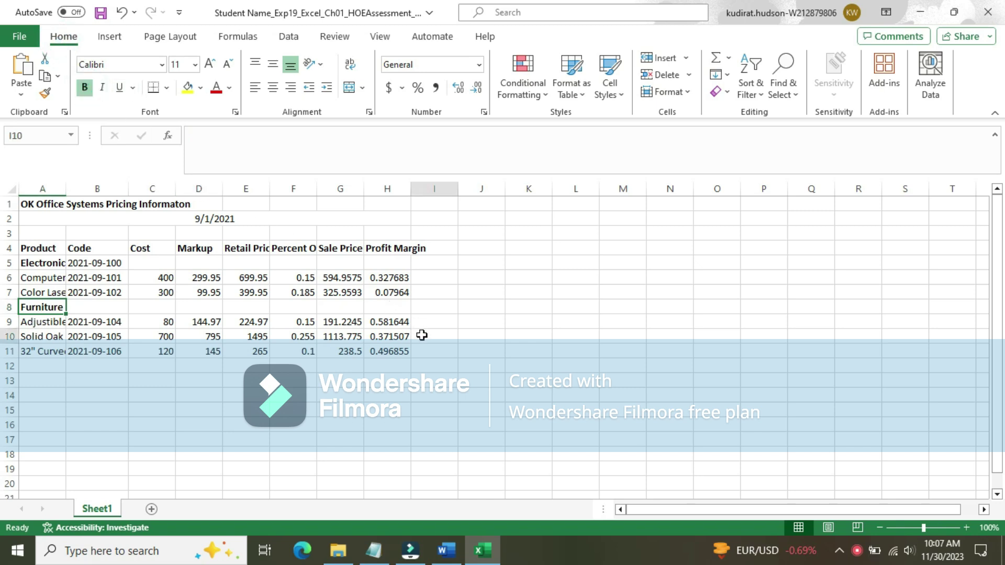
click(58, 309)
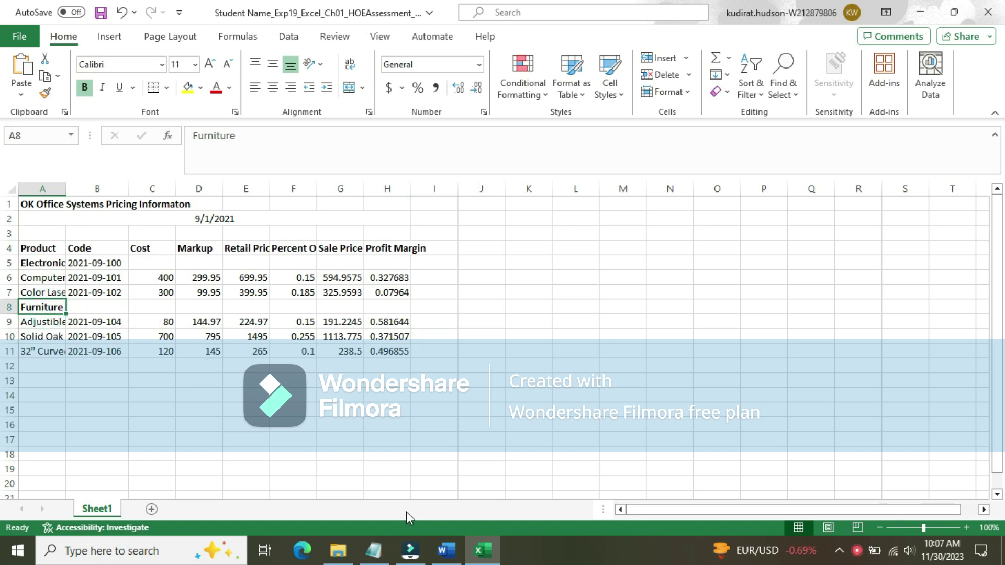
- Switch to the Word instructions, set the step 9 instruction to font size 9 and remove its highlighting
click(446, 549)
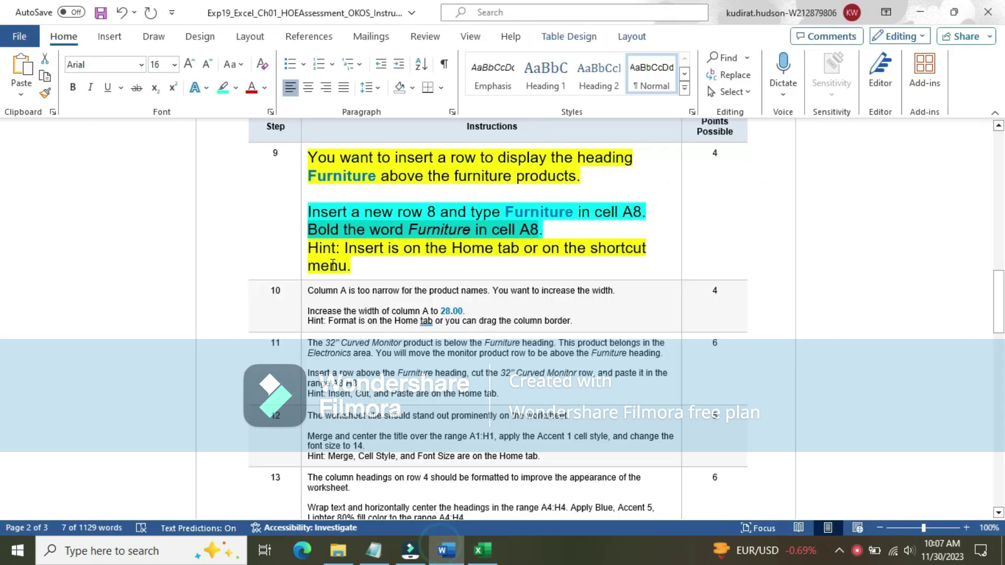
click(300, 173)
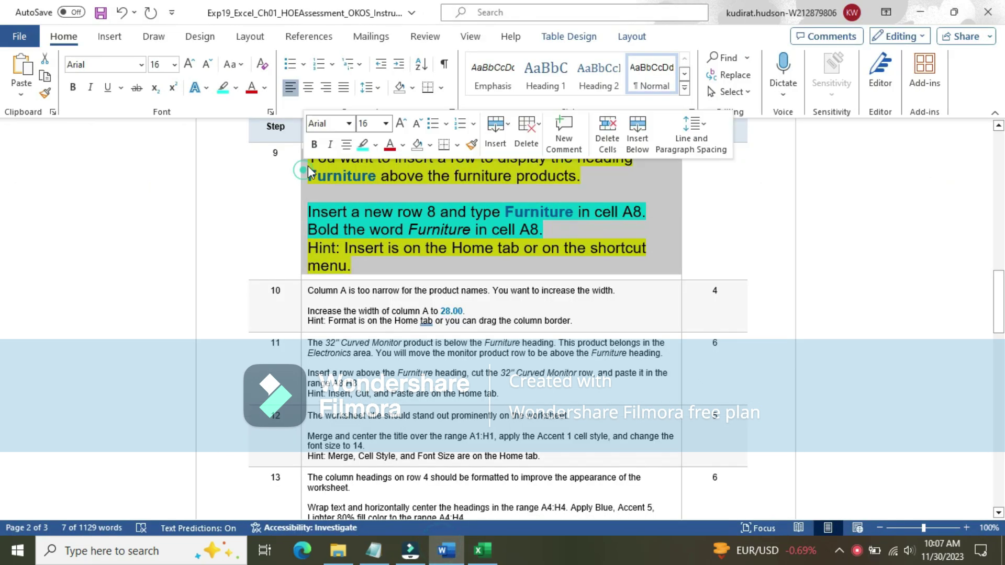
click(385, 124)
click(383, 160)
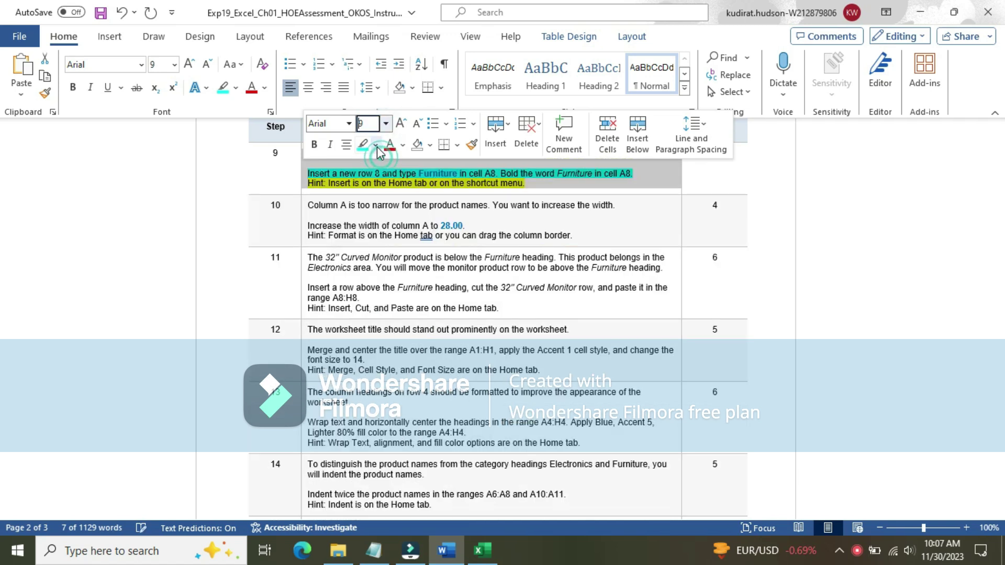
click(375, 145)
click(391, 264)
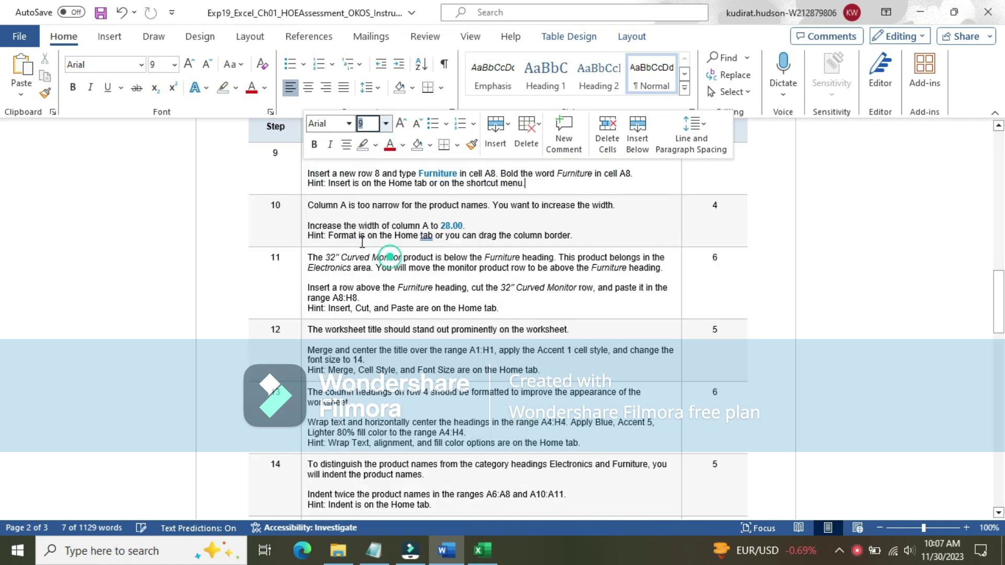
- Set the step 10 instruction to font size 14 and highlight it in yellow
click(301, 216)
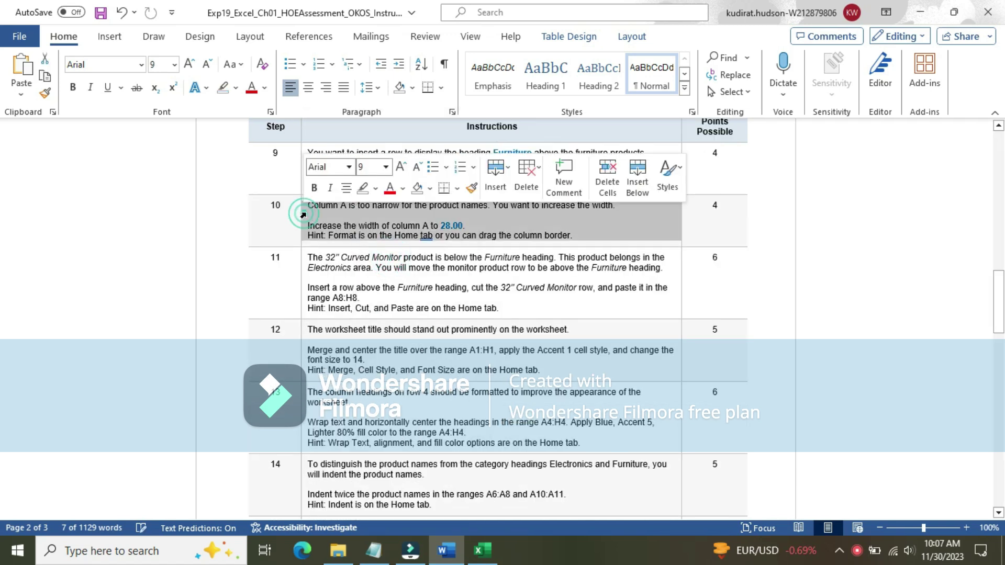
click(385, 167)
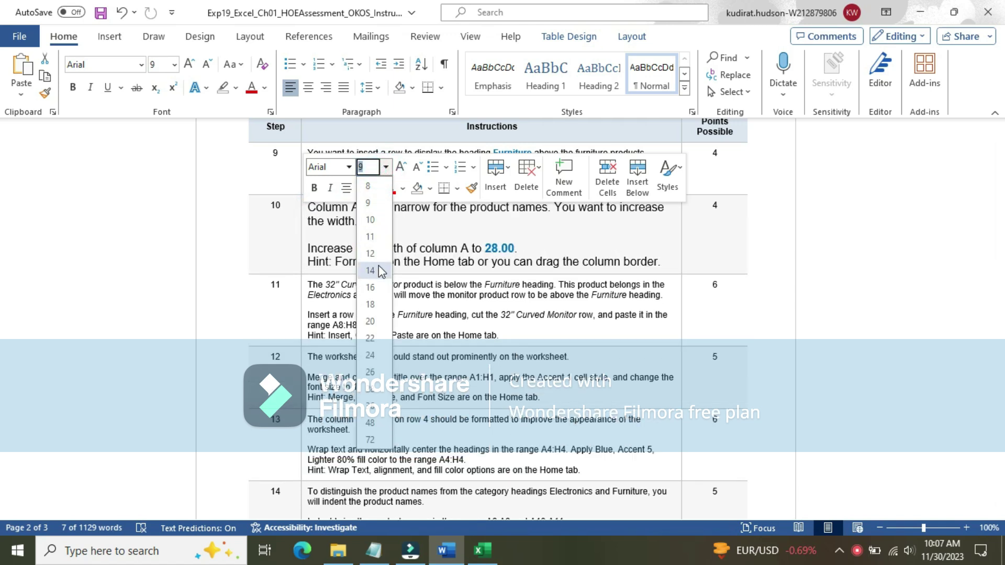
click(379, 270)
click(375, 189)
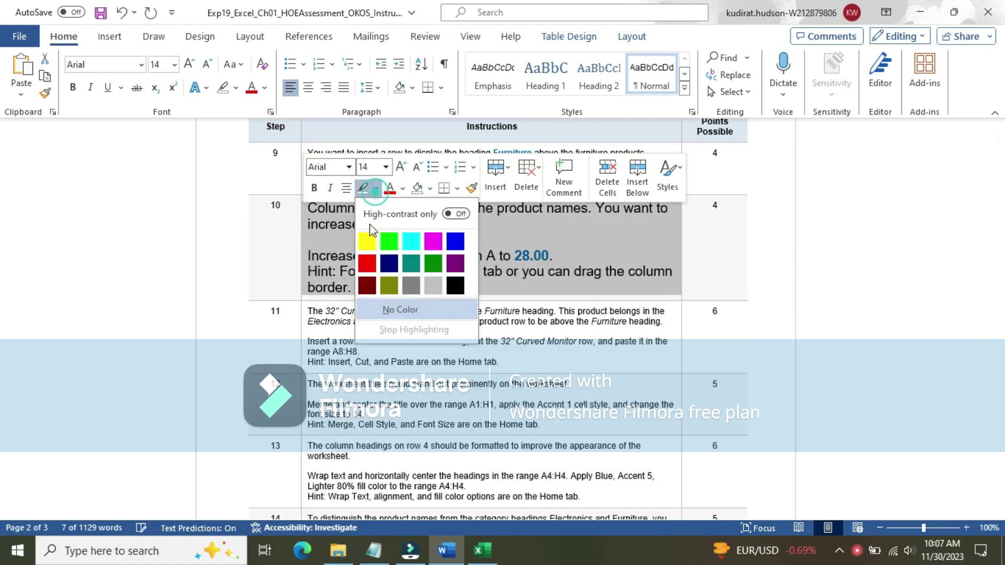
click(368, 241)
click(329, 208)
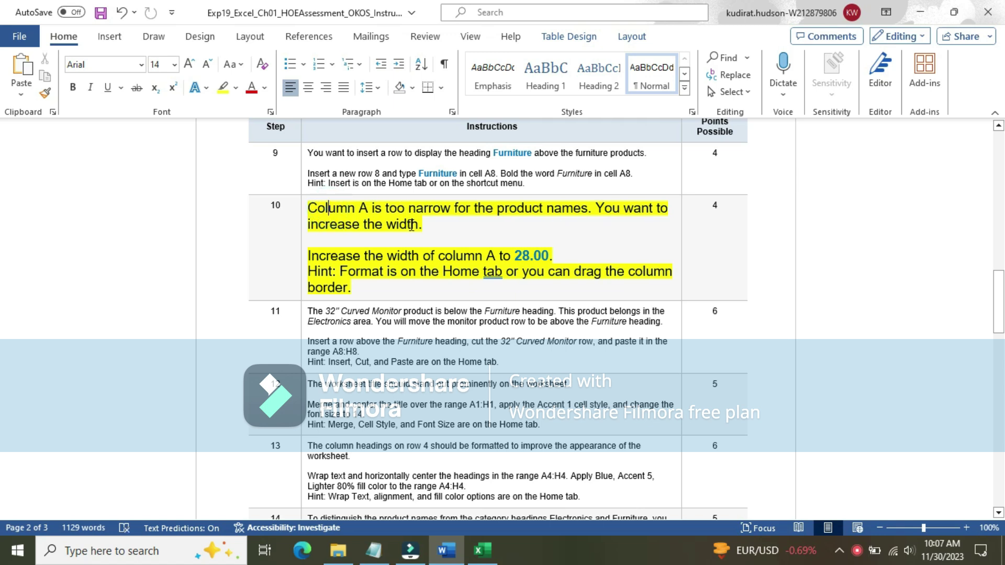
- Highlight the sentence "Increase the width of column A to 28.00." in step 10 in turquoise
drag(310, 255, 557, 253)
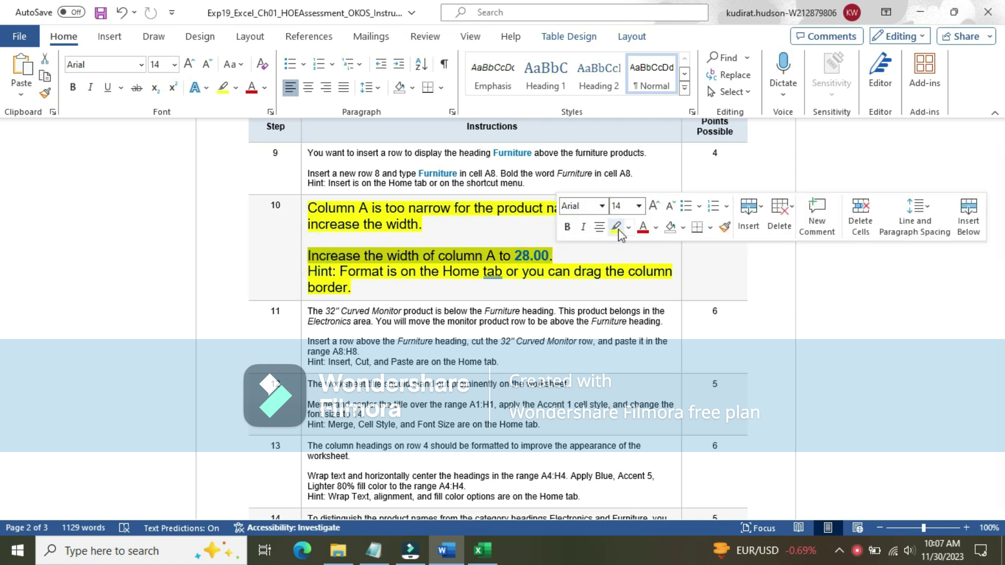
click(628, 227)
click(662, 278)
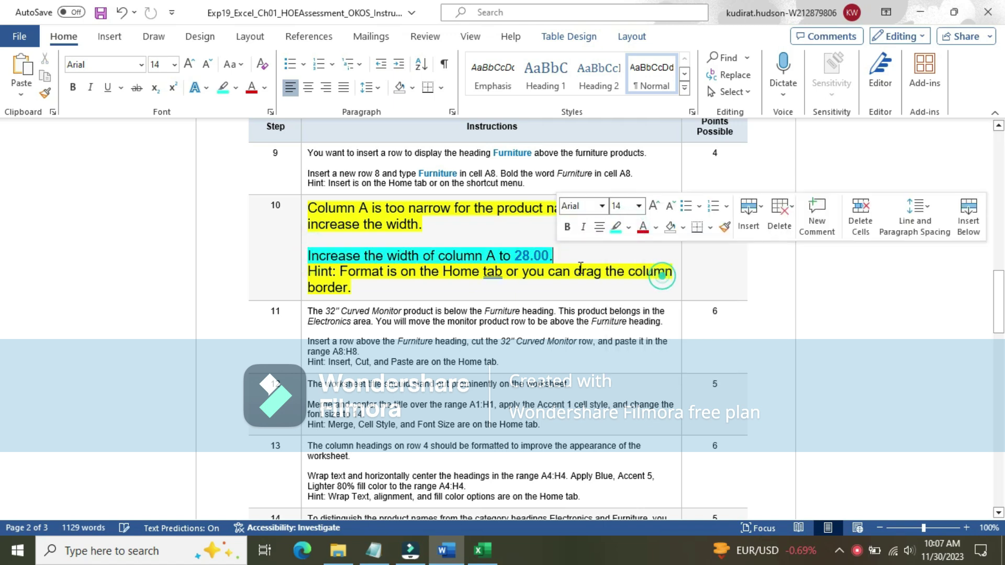
click(330, 257)
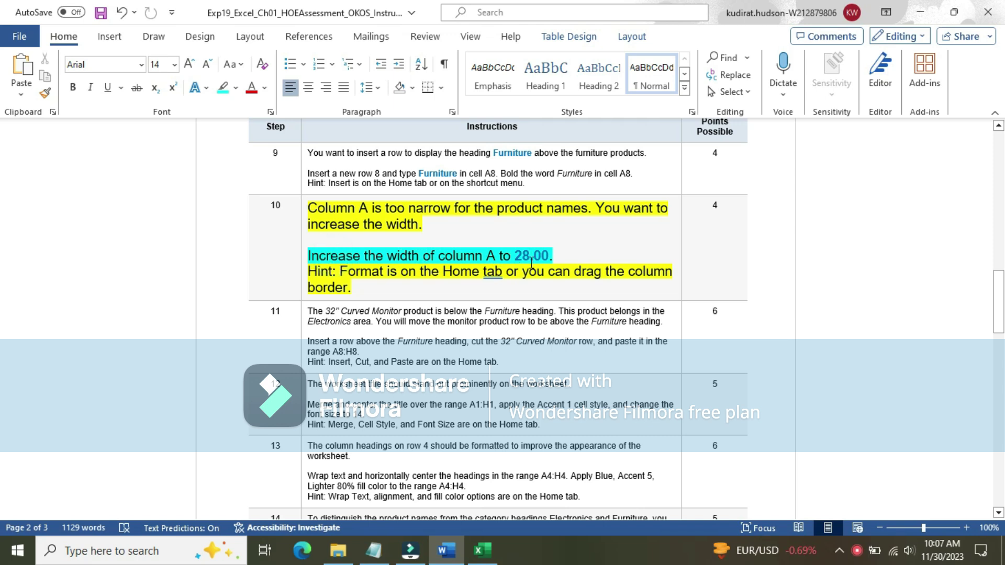
- Switch to the Excel workbook and set the width of column A to 28
mouse_move(479, 553)
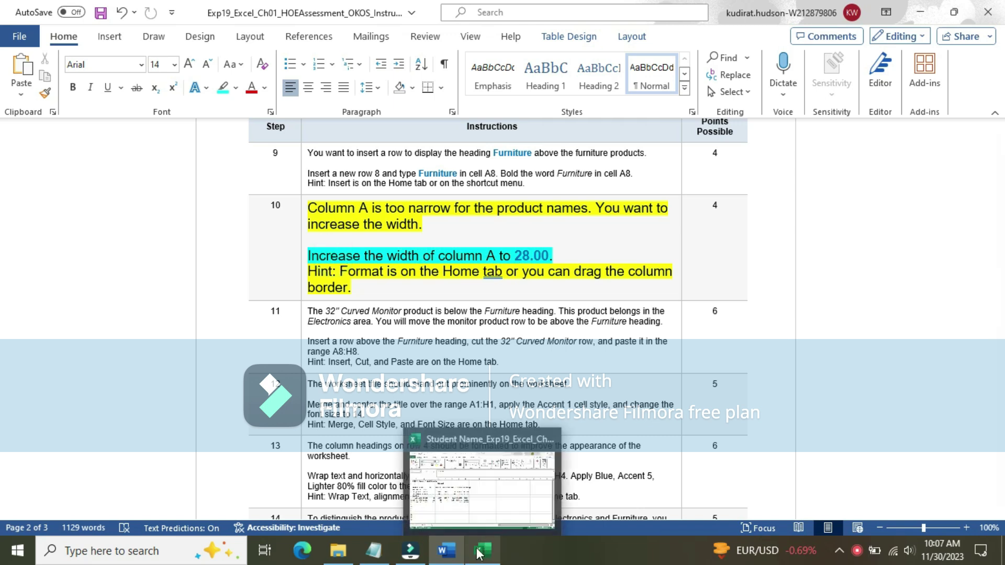
click(479, 553)
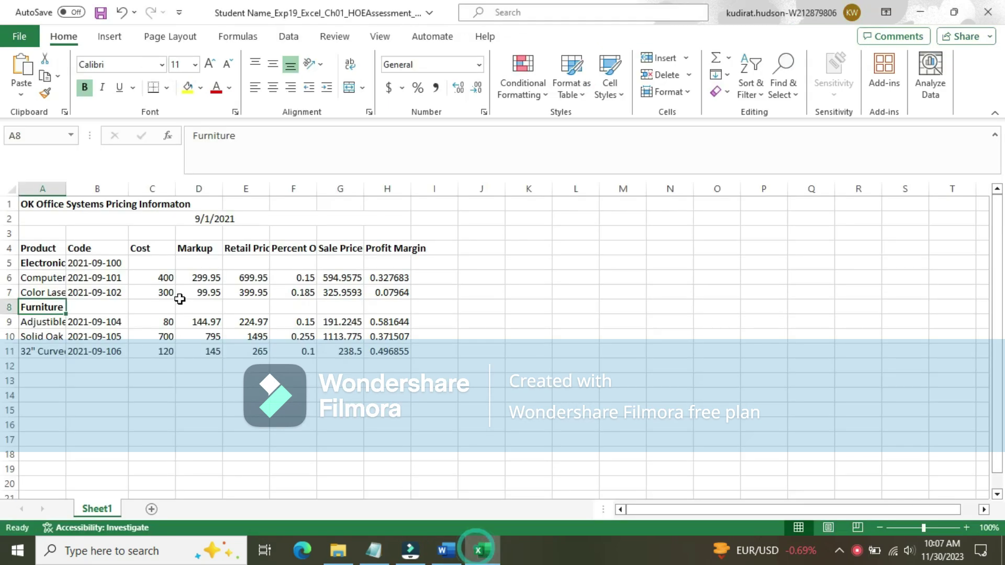
click(45, 178)
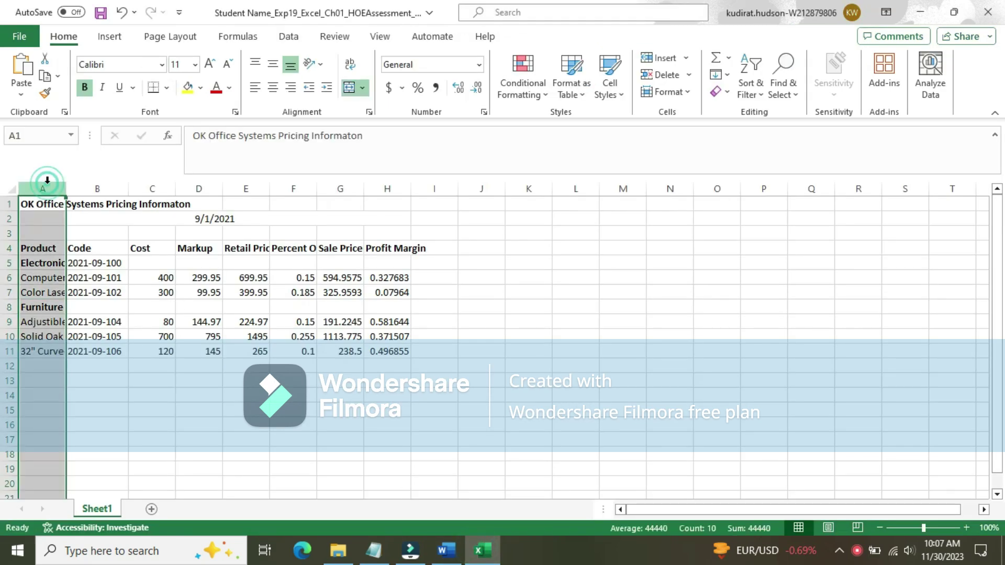
right_click(46, 181)
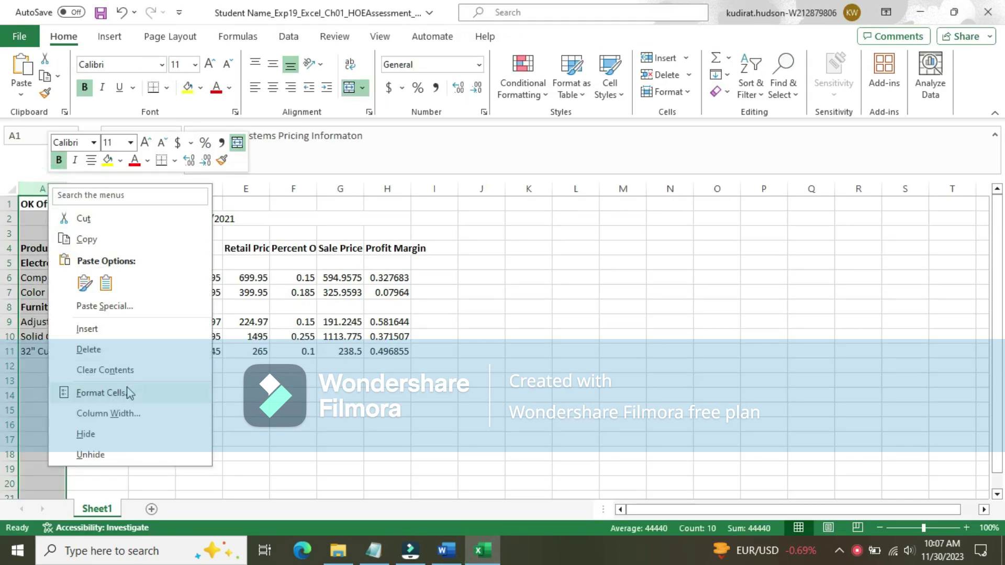
click(121, 413)
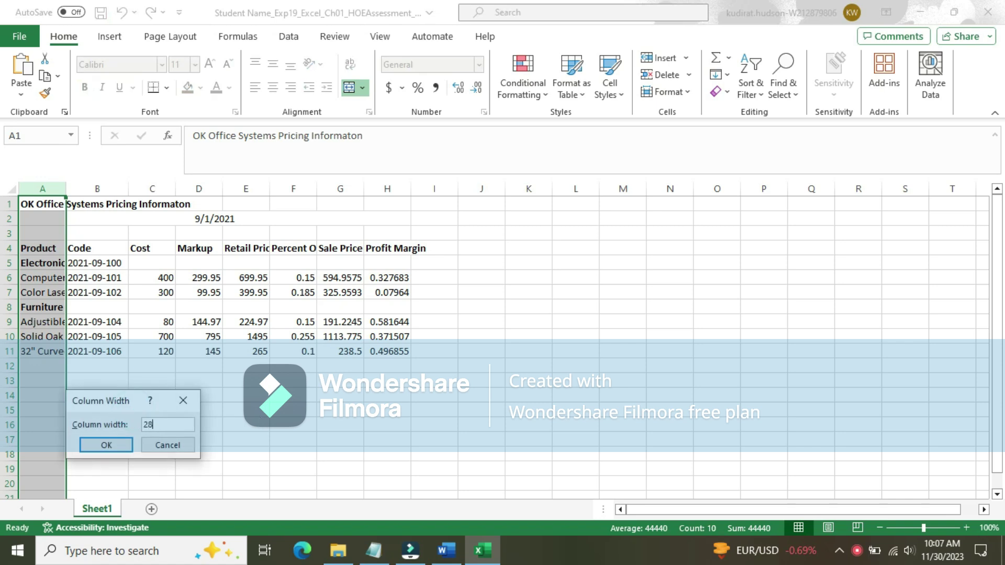
key(Return)
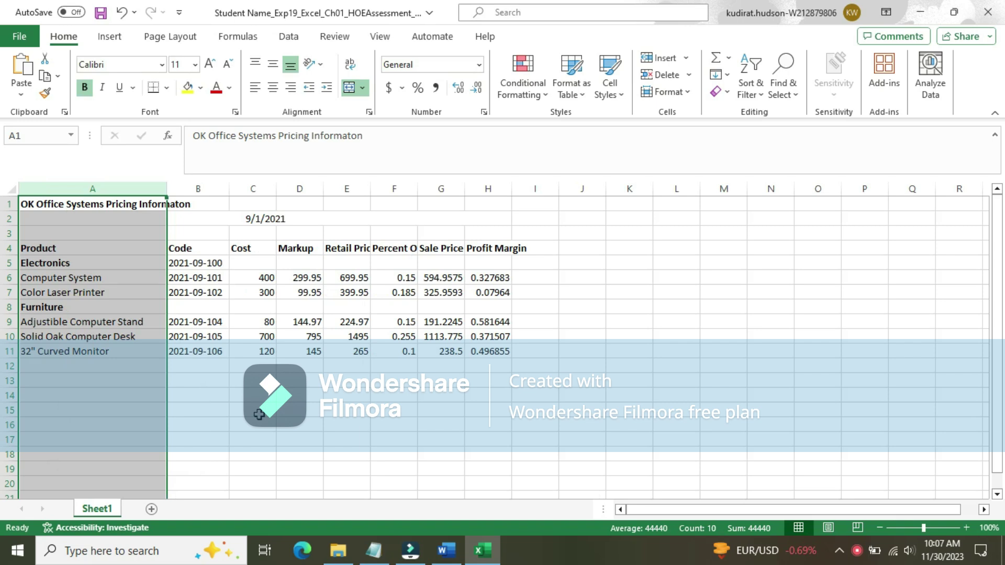
- Switch to the Word instructions, set the step 10 instruction to font size 9 and remove its highlighting
click(446, 550)
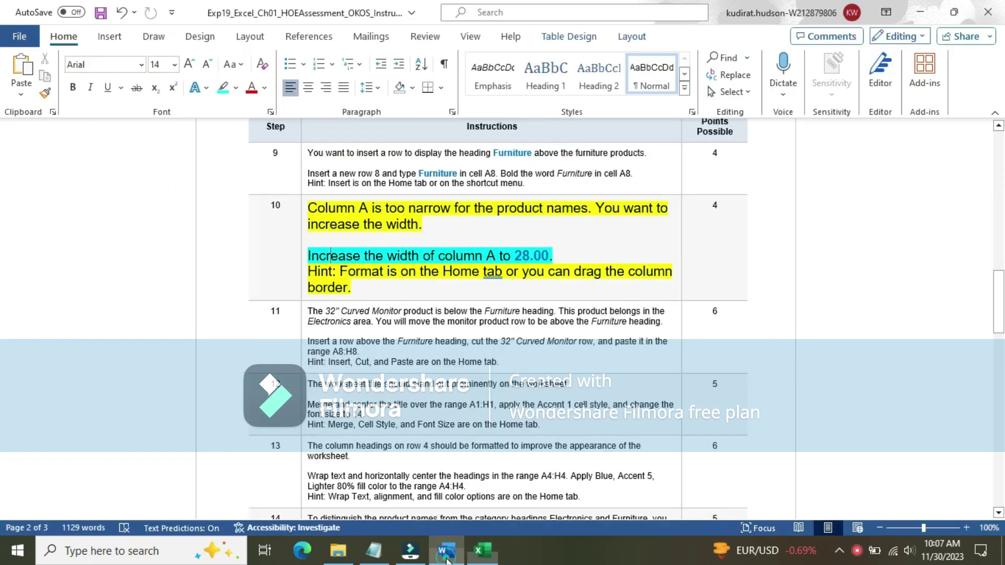
click(303, 216)
click(387, 166)
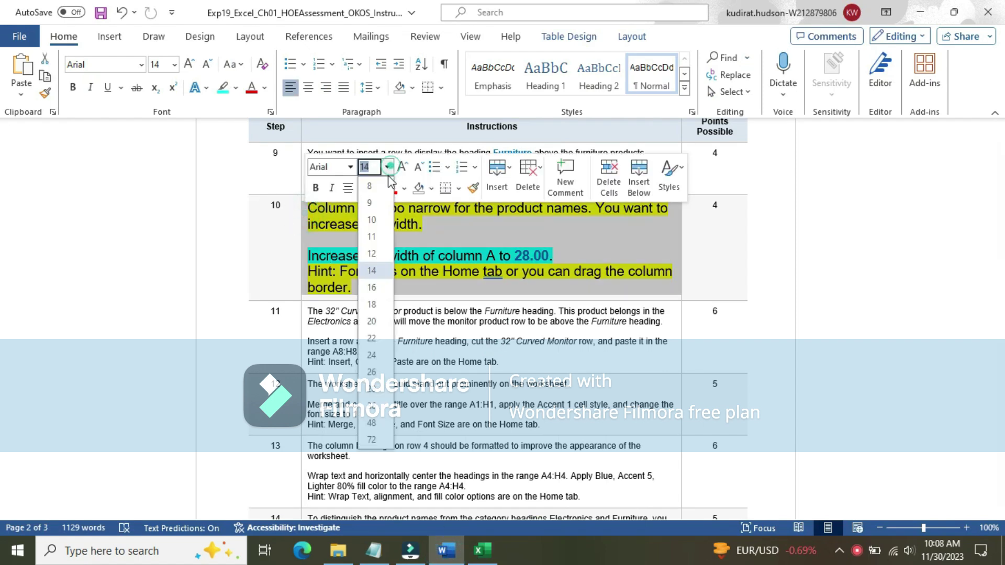
click(381, 206)
click(377, 189)
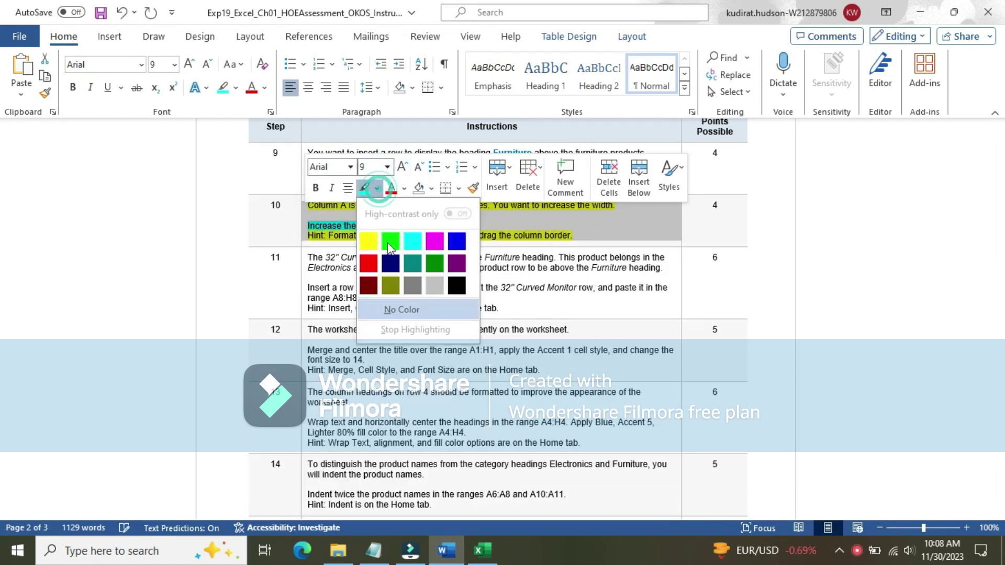
click(400, 310)
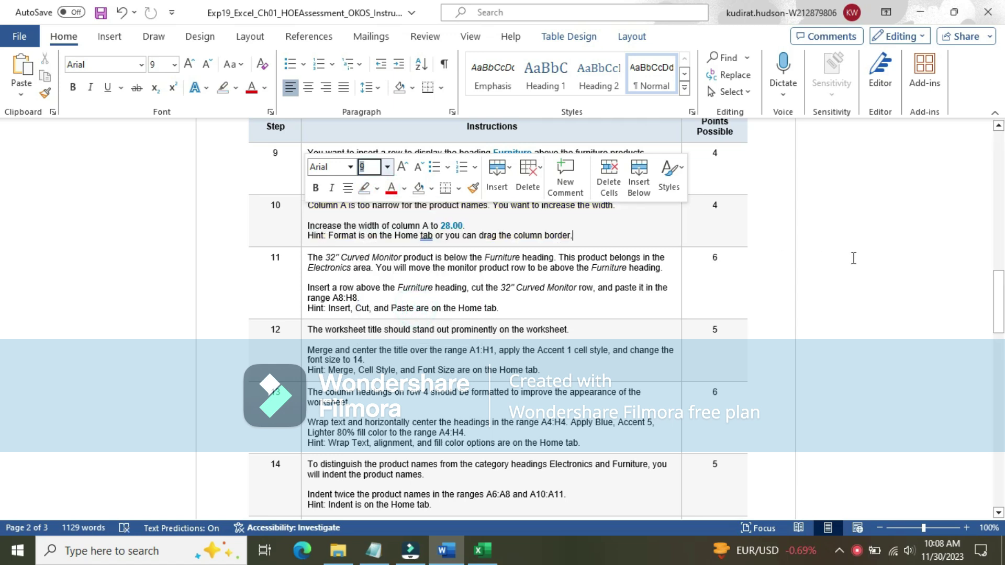
- Set the step 11 instruction to font size 16 and highlight it in yellow
drag(1002, 296, 1002, 314)
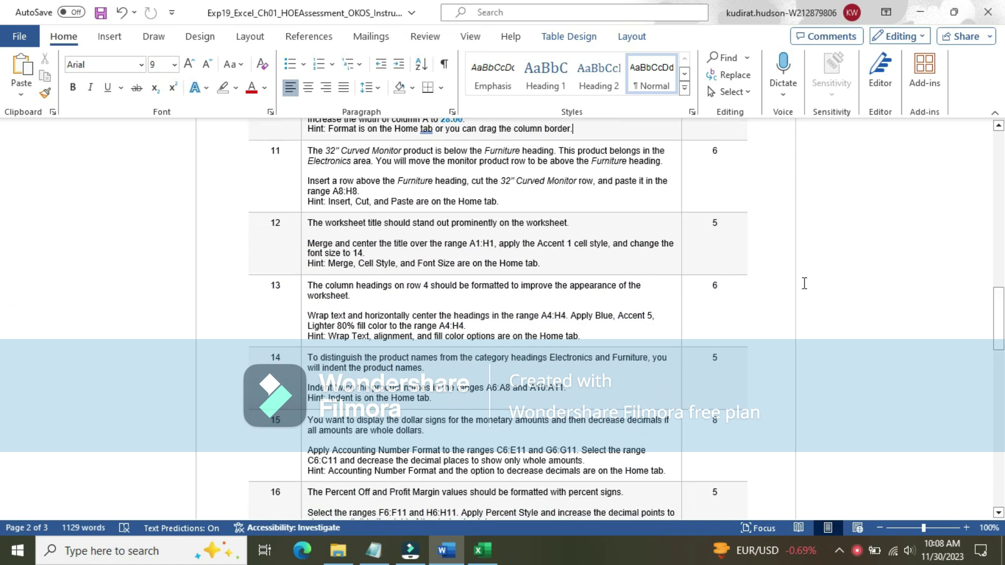
click(303, 185)
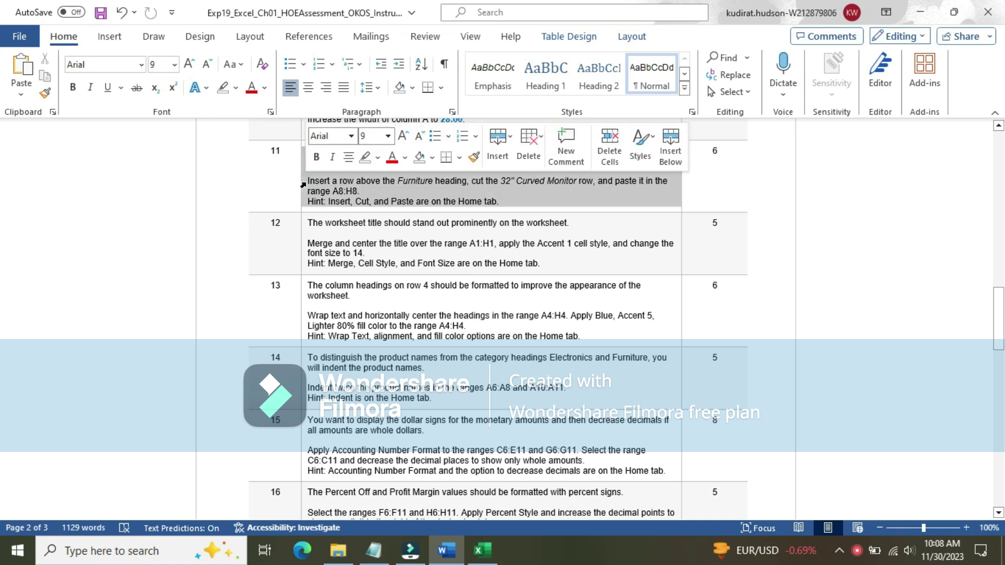
click(388, 138)
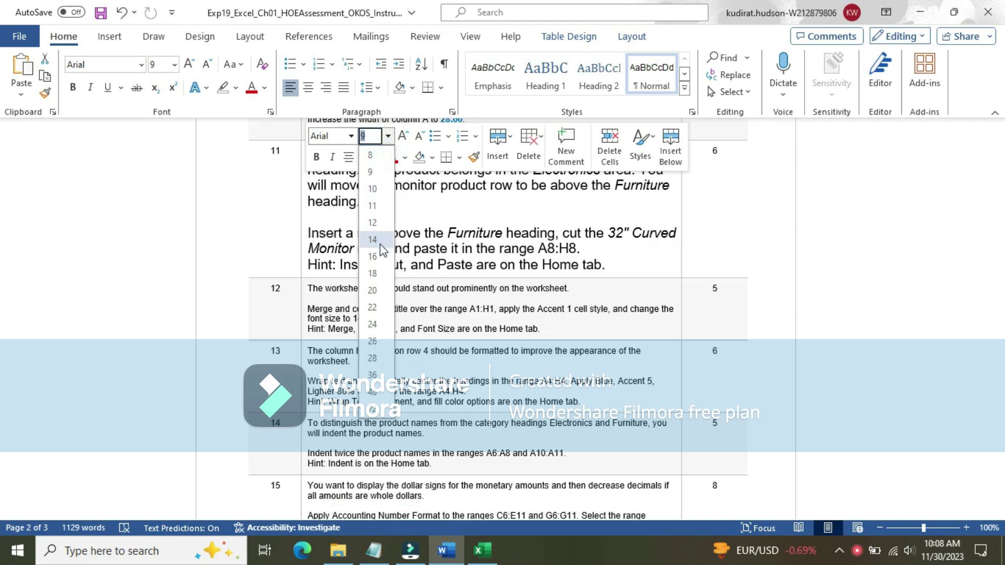
click(378, 256)
click(378, 157)
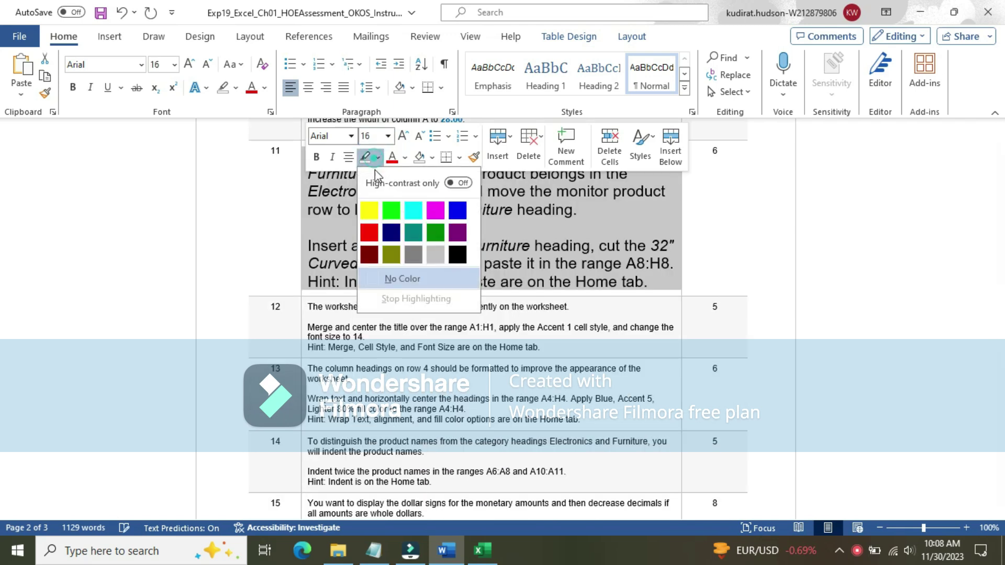
click(369, 210)
click(355, 209)
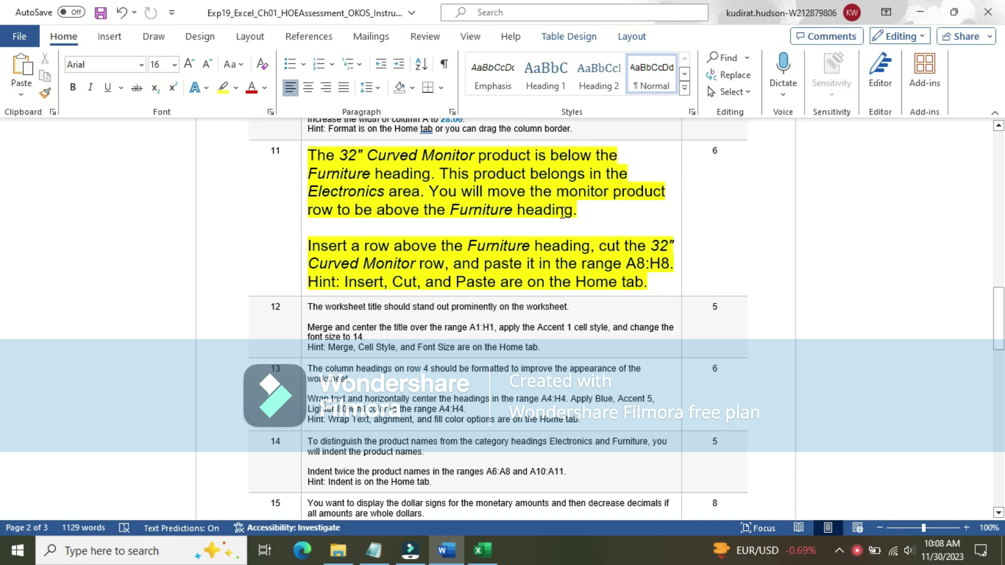
- Highlight the step 11 sentence about inserting a row and moving the 32" Curved Monitor row in turquoise
drag(314, 250, 675, 266)
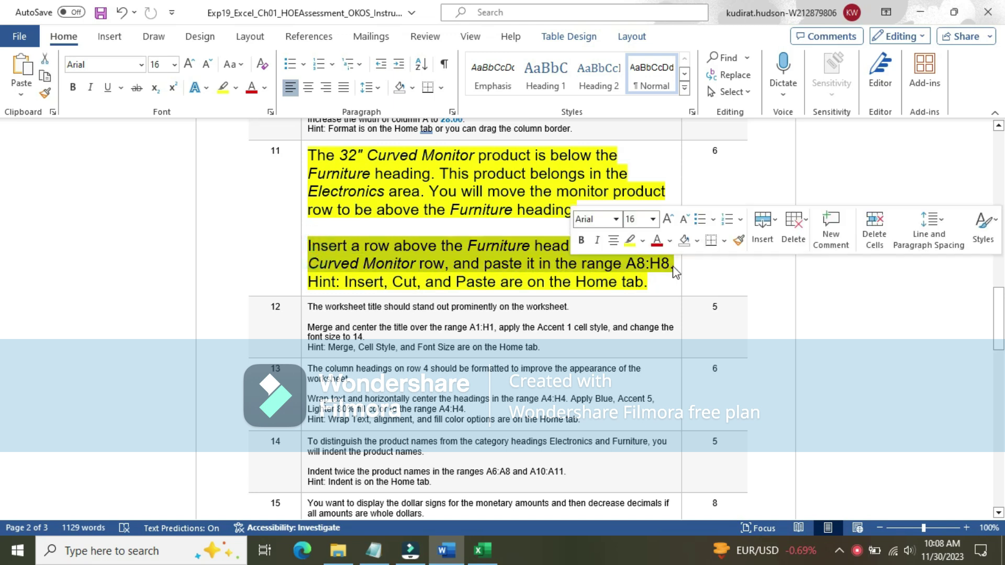
click(642, 243)
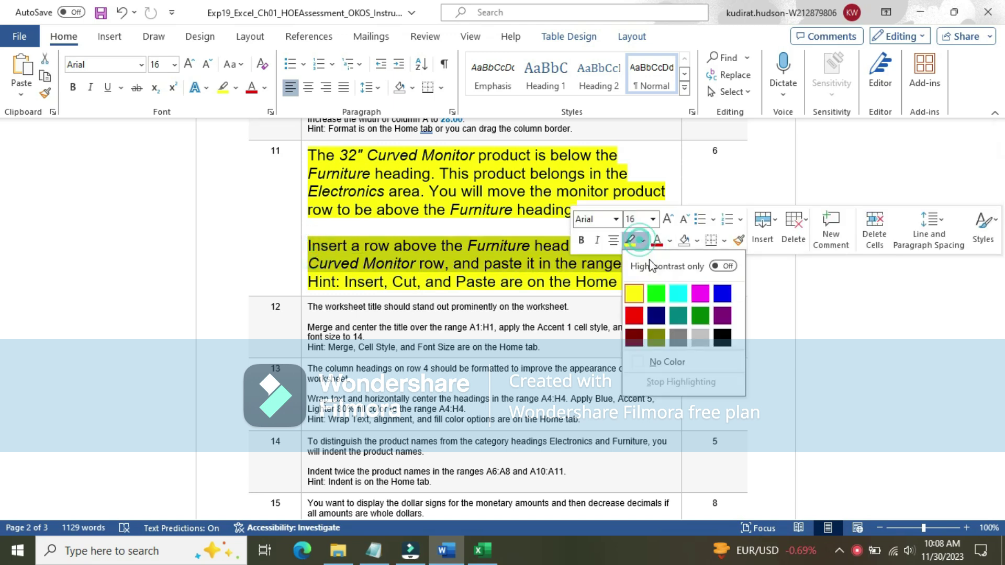
click(687, 295)
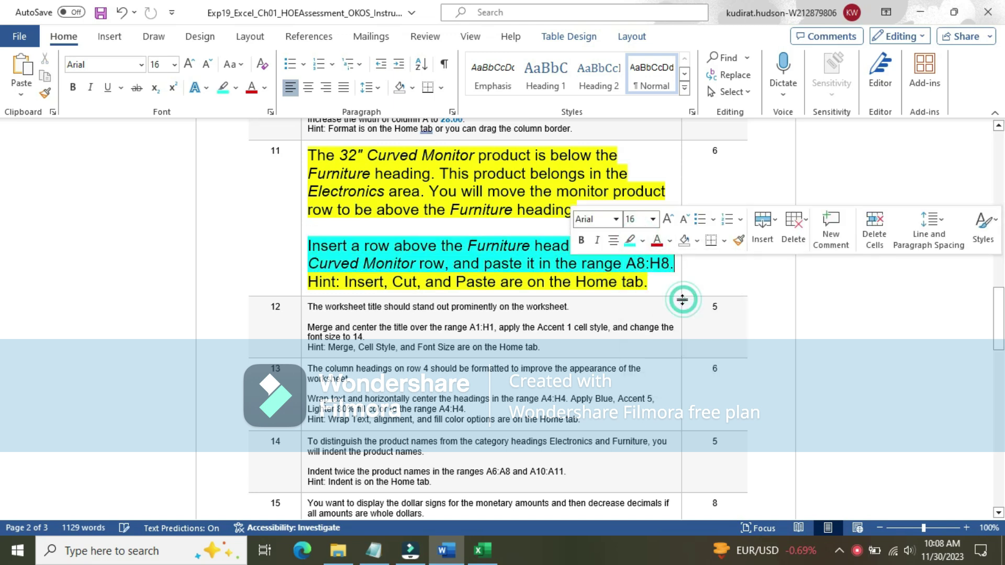
click(321, 247)
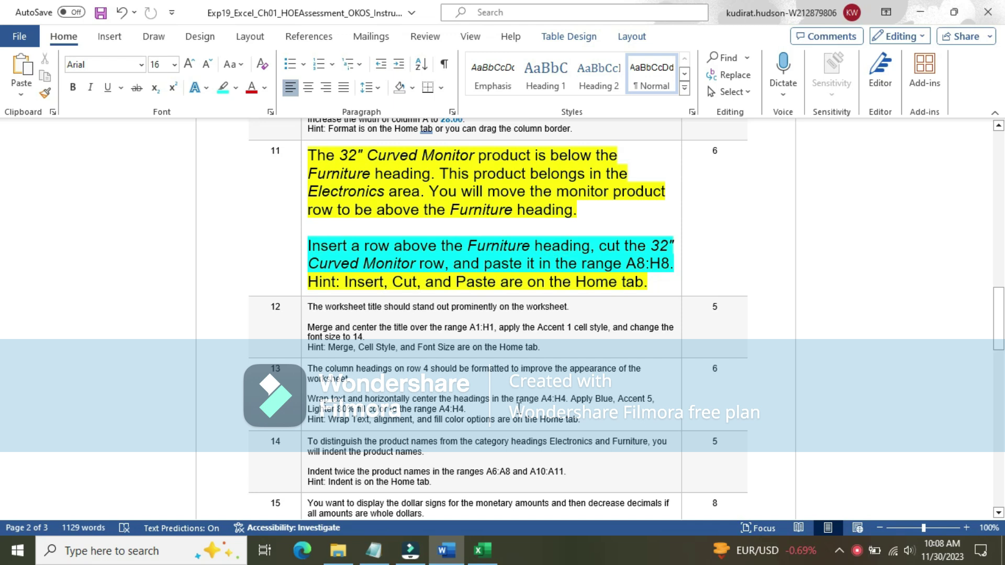
- Mark the row insertion phrase in step 11, and insert a blank row above the Furniture heading in the Excel workbook
drag(321, 244, 592, 247)
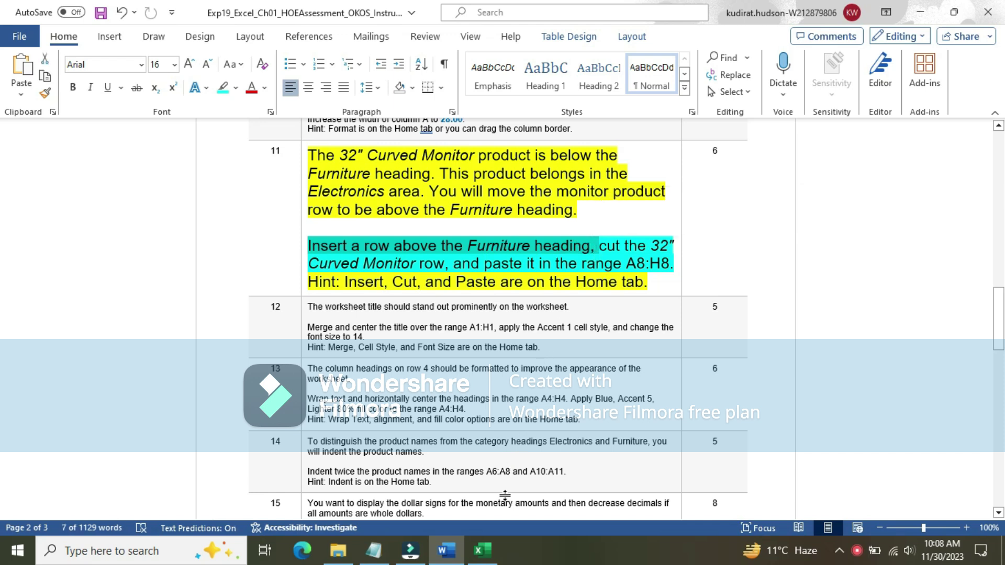
mouse_move(492, 555)
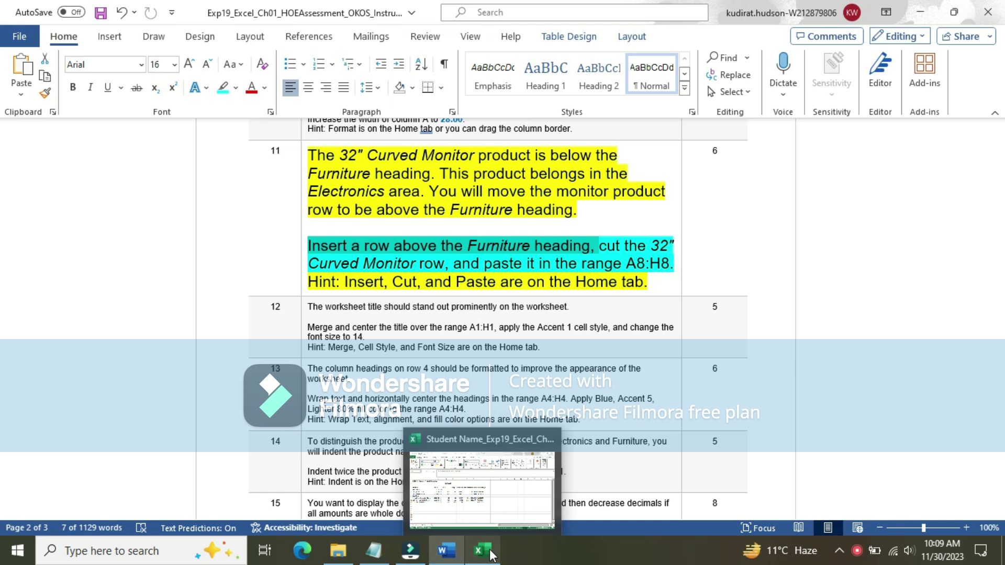
click(482, 551)
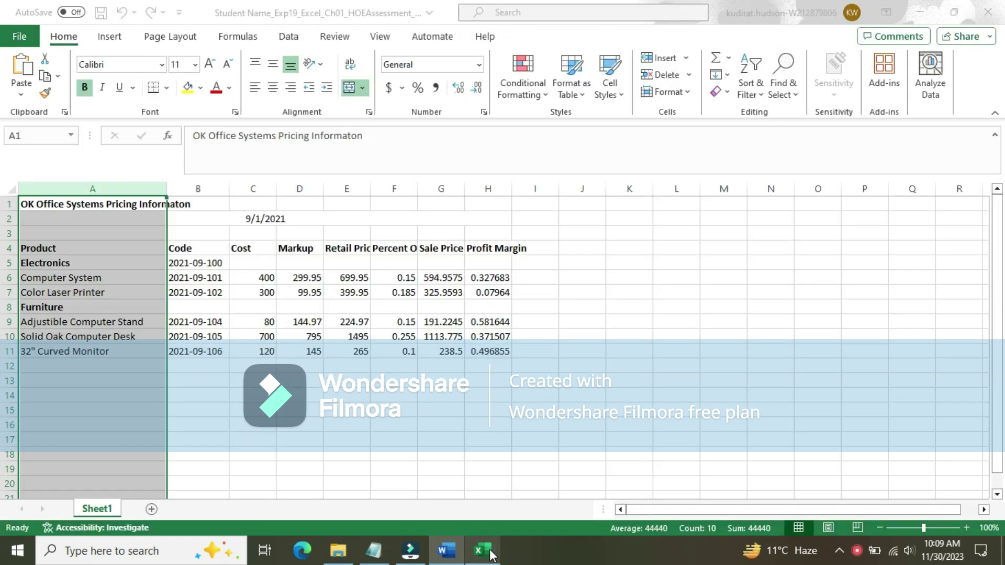
click(257, 421)
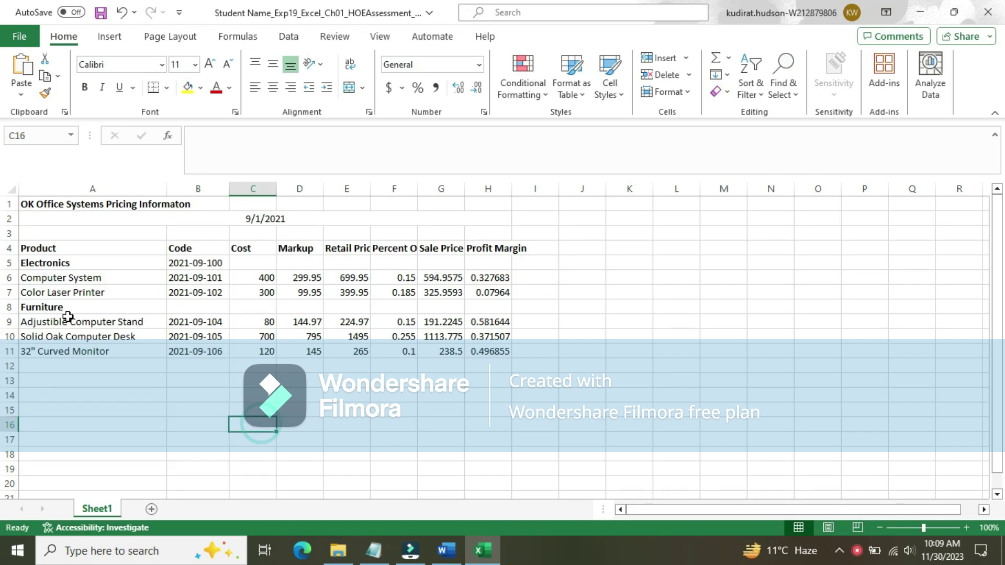
click(10, 307)
right_click(10, 307)
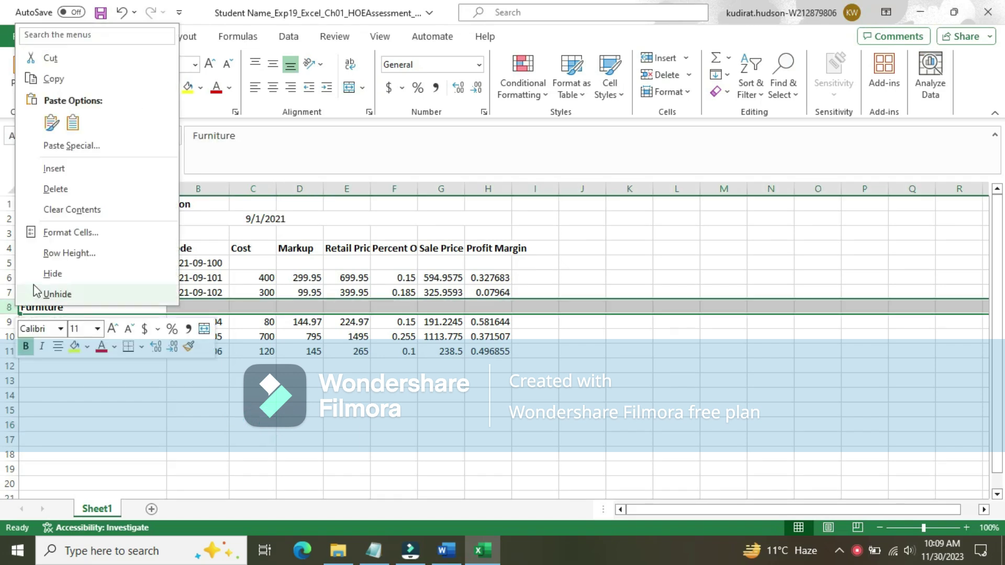
click(79, 169)
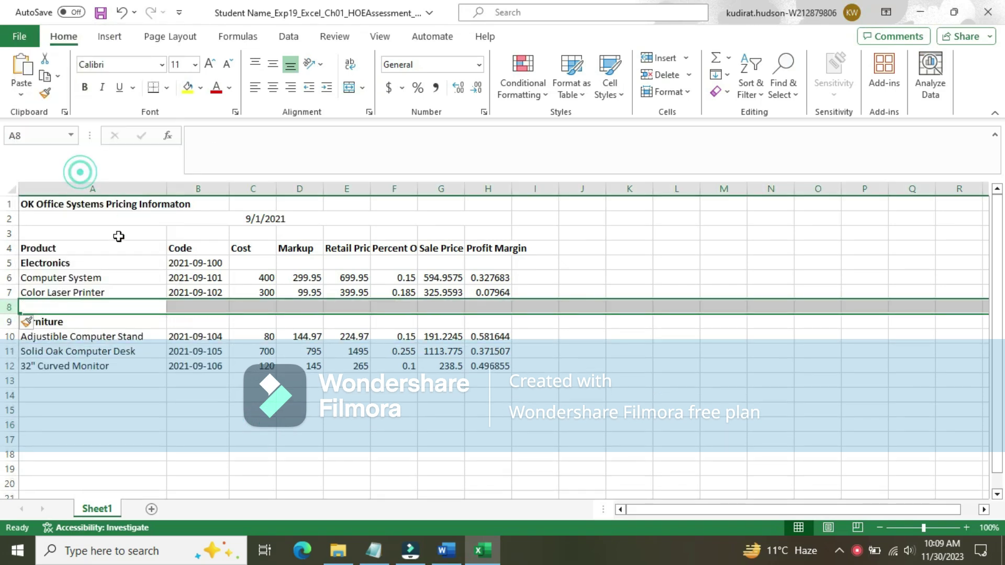
click(293, 426)
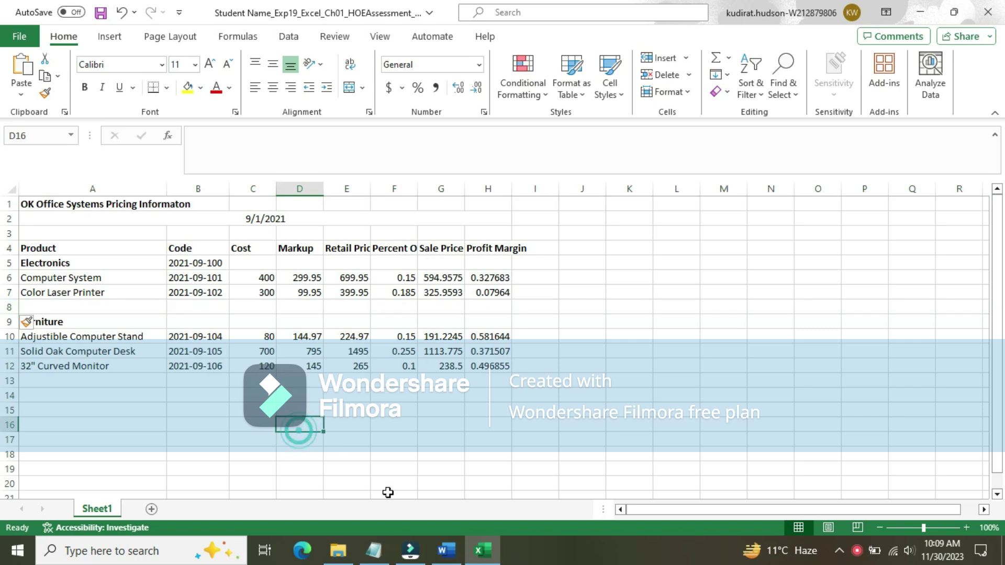
- Mark the cut phrase in step 11 of the Word instructions, and copy the 32" Curved Monitor row 12 in the Excel workbook
click(446, 550)
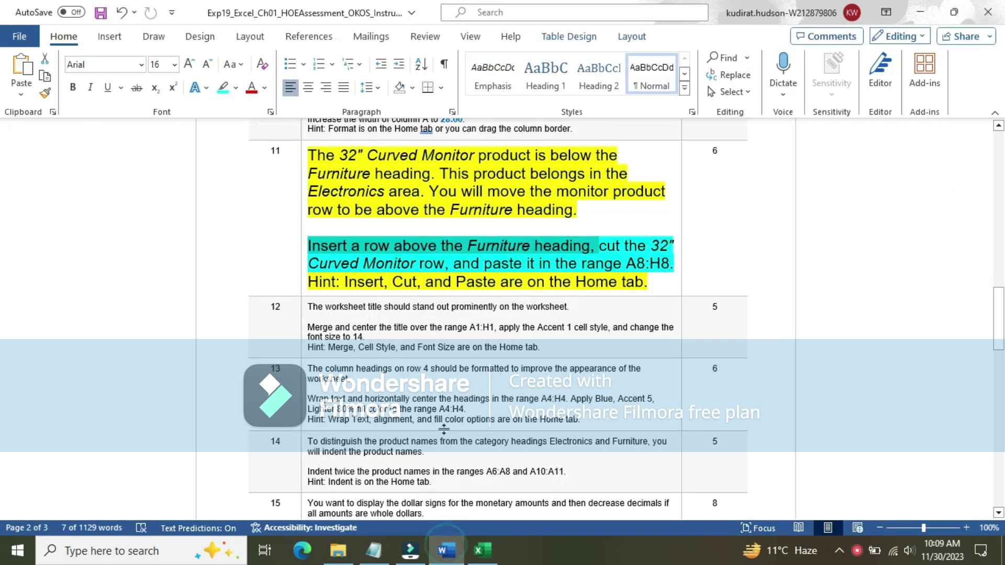
drag(599, 246, 451, 264)
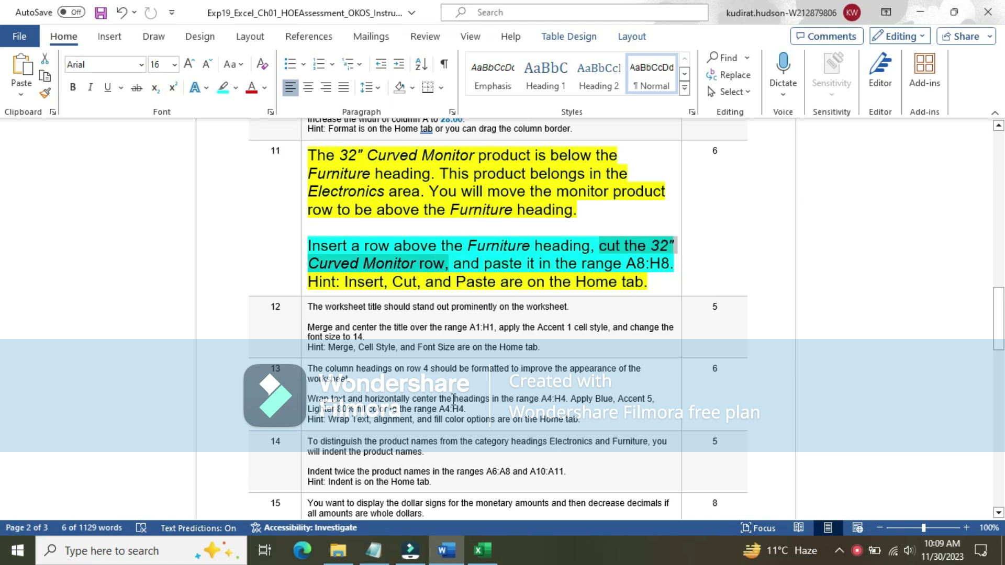
click(482, 550)
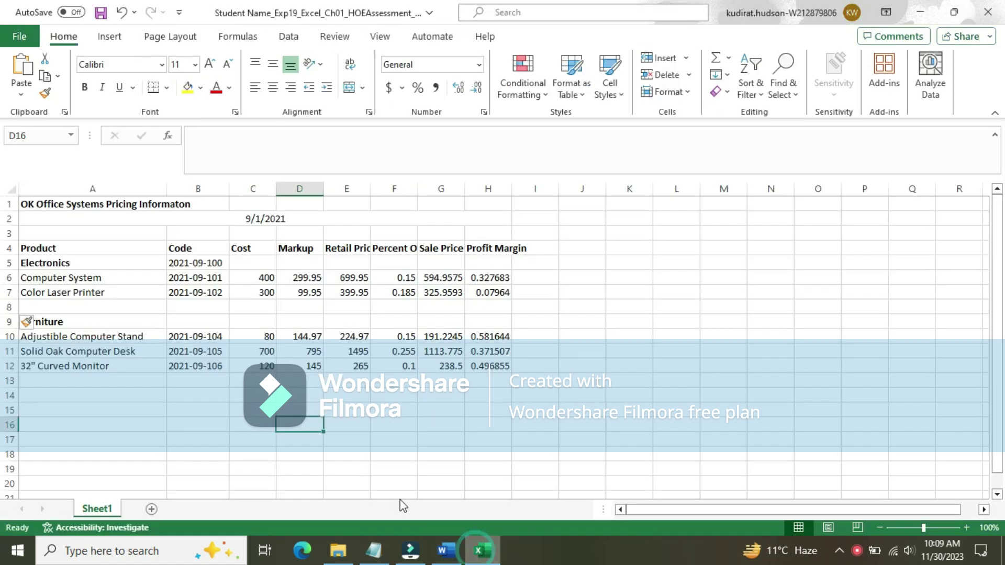
click(10, 366)
right_click(14, 365)
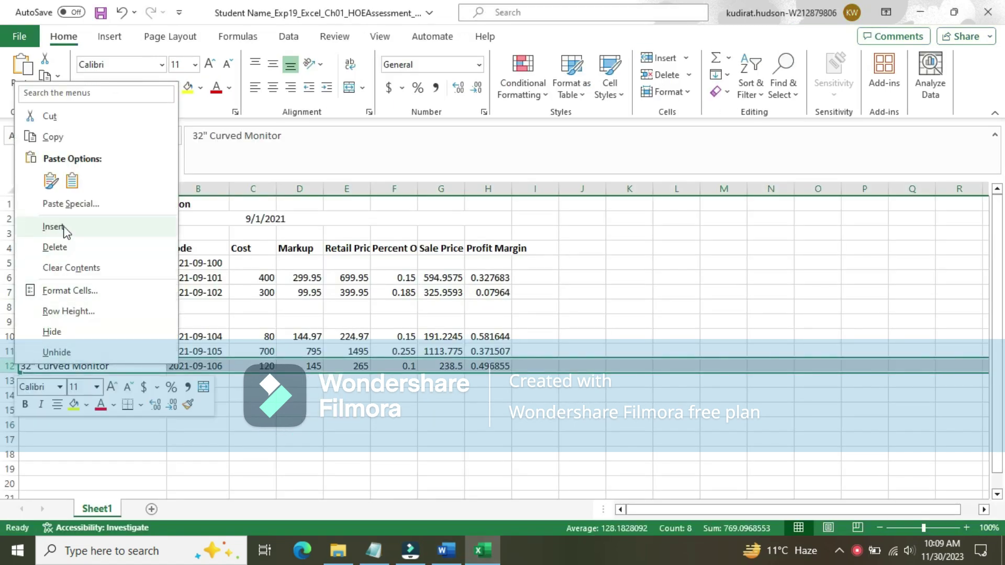
click(77, 144)
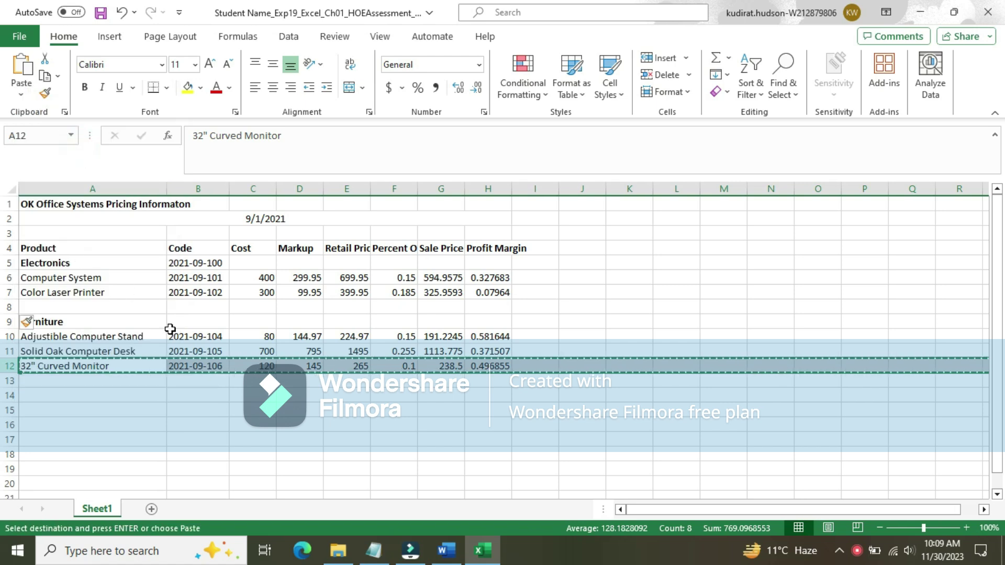
- Recheck step 11 in the Word instructions, and paste the copied 32" Curved Monitor row at A8 in the Excel workbook
click(447, 548)
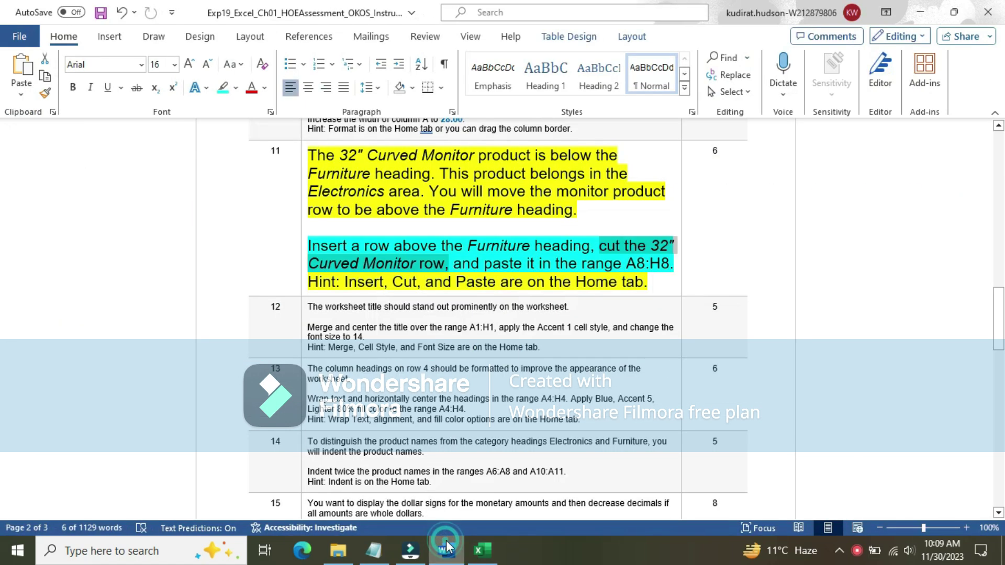
mouse_move(479, 542)
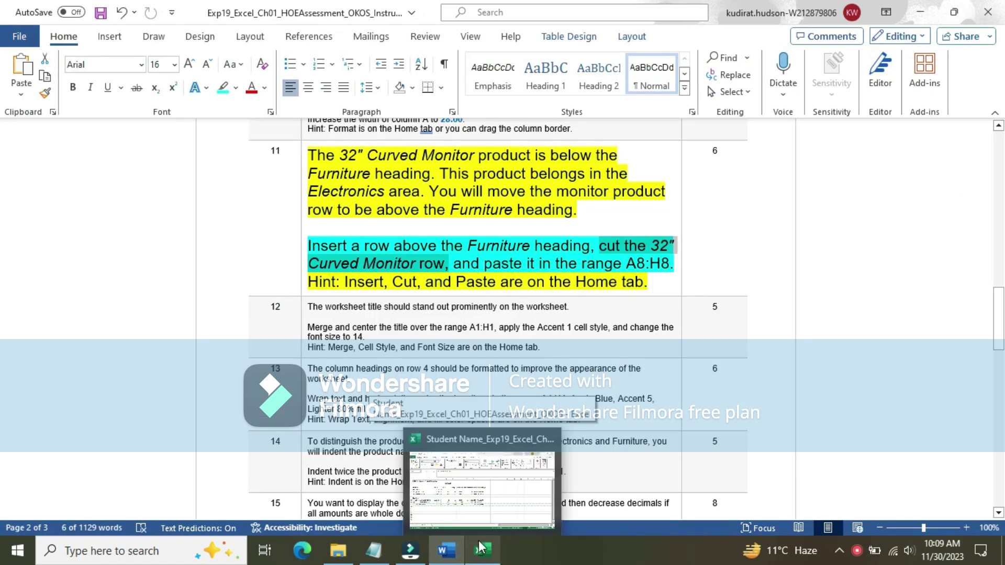
click(478, 541)
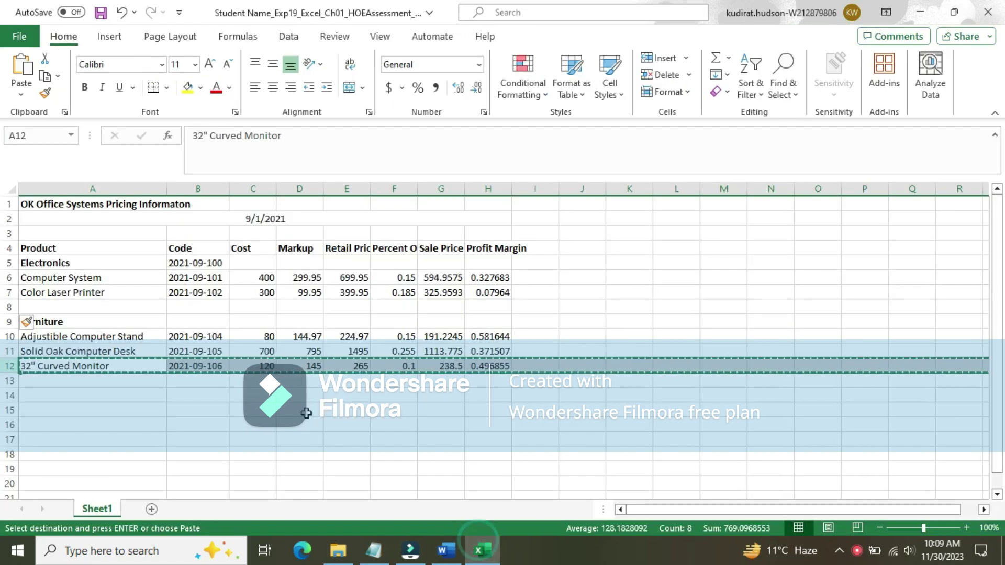
click(29, 308)
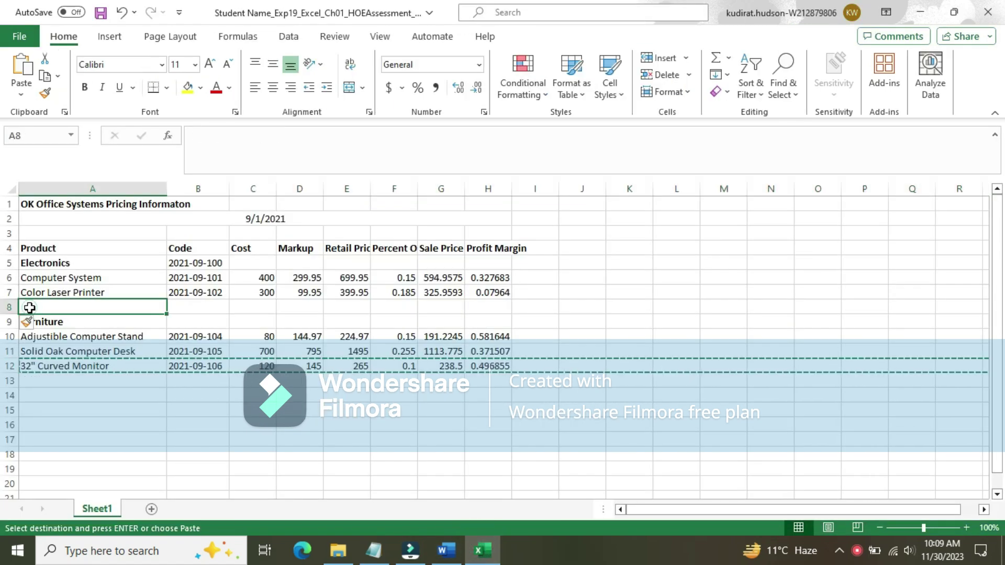
key(ctrl+v)
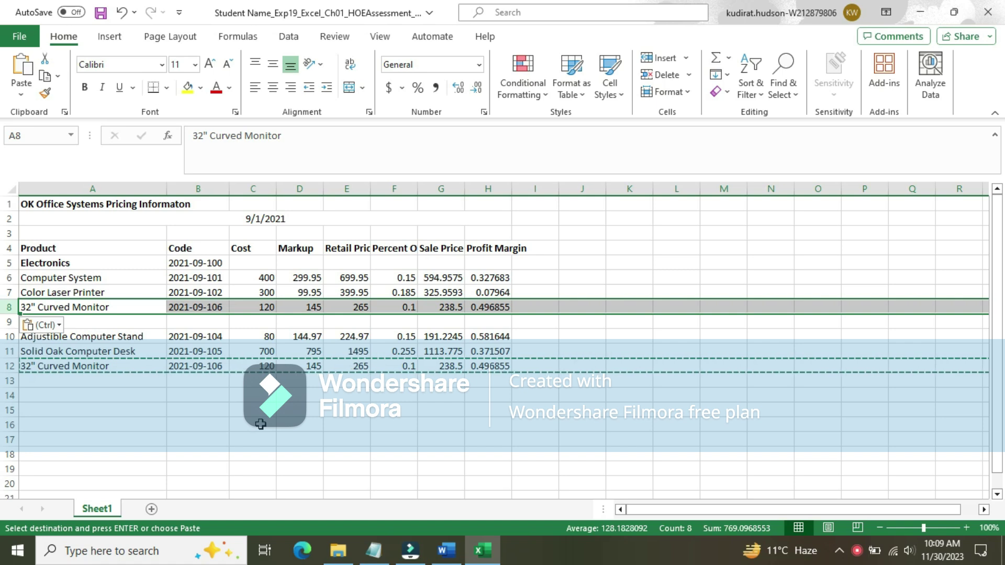
click(336, 455)
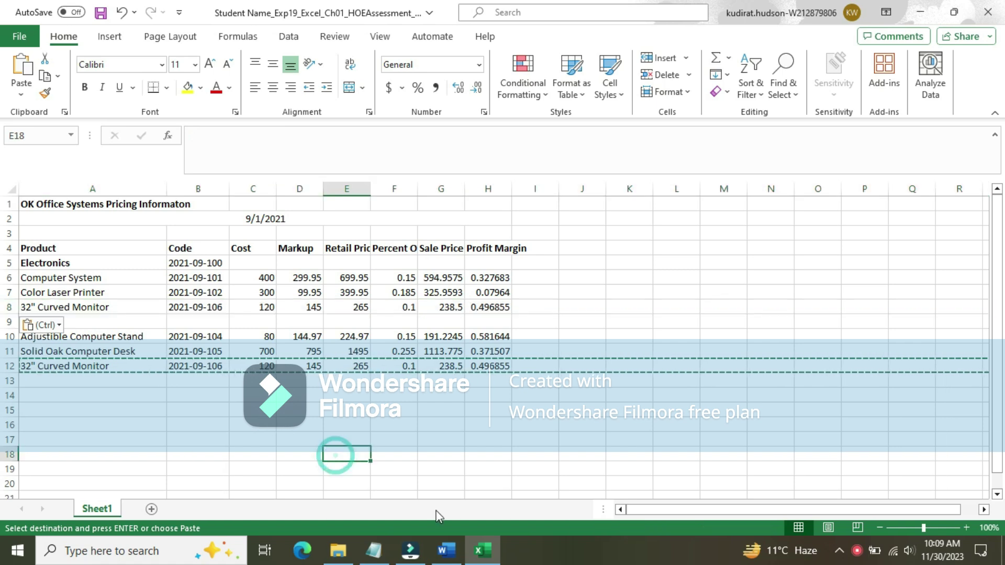
- Switch to the Word instructions, set the step 11 instruction to font size 9 and remove its highlighting
click(453, 553)
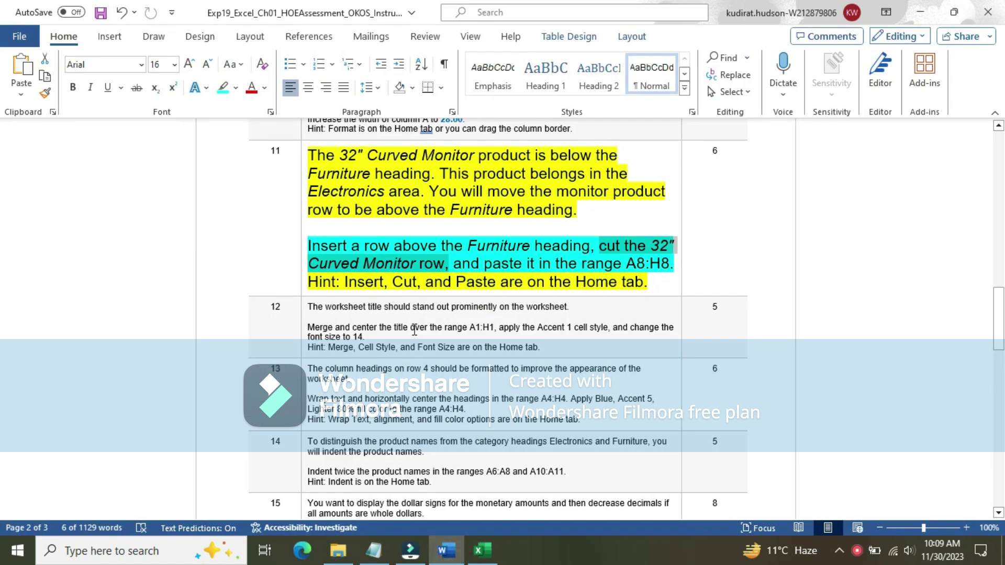
click(303, 186)
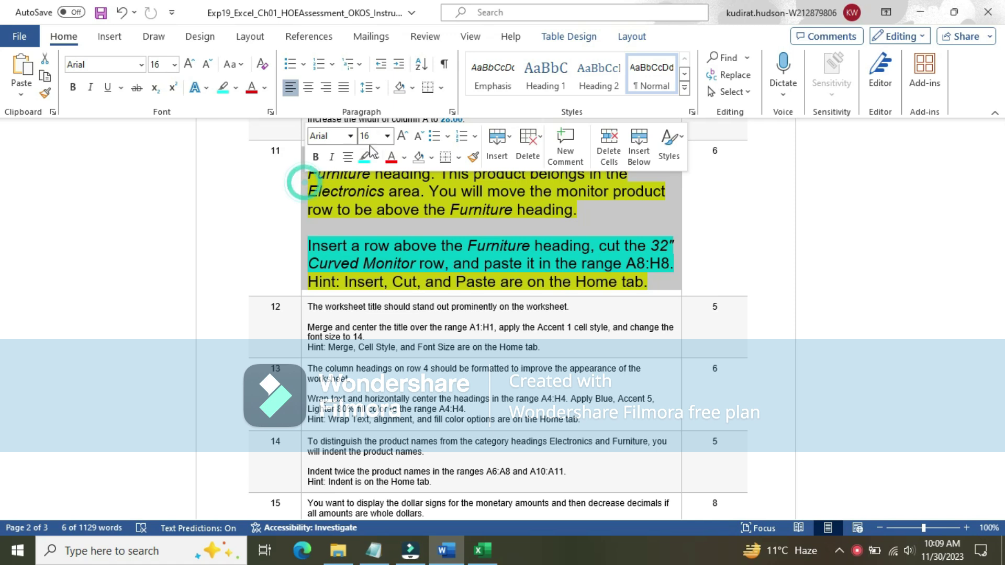
click(387, 135)
click(375, 172)
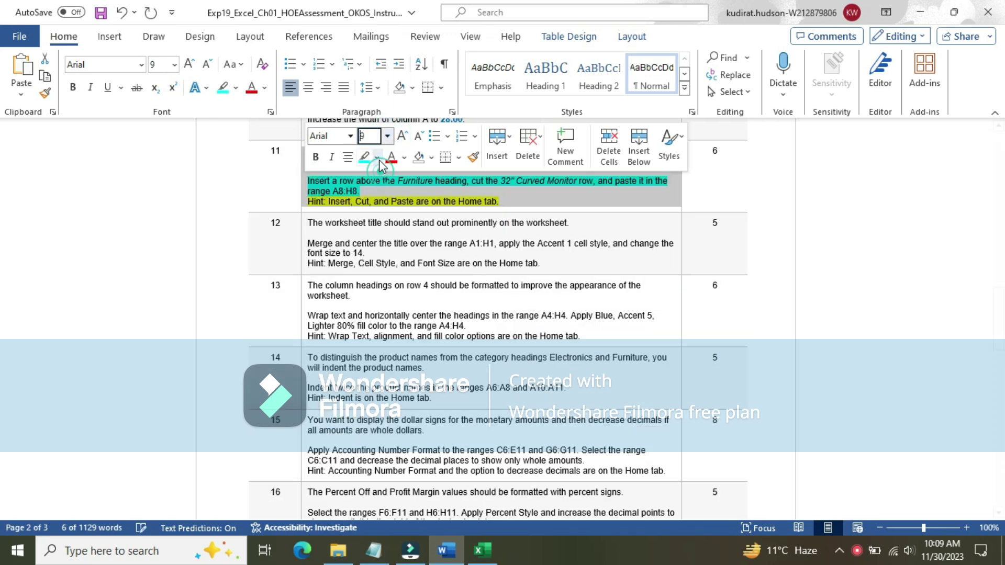
click(377, 157)
click(400, 278)
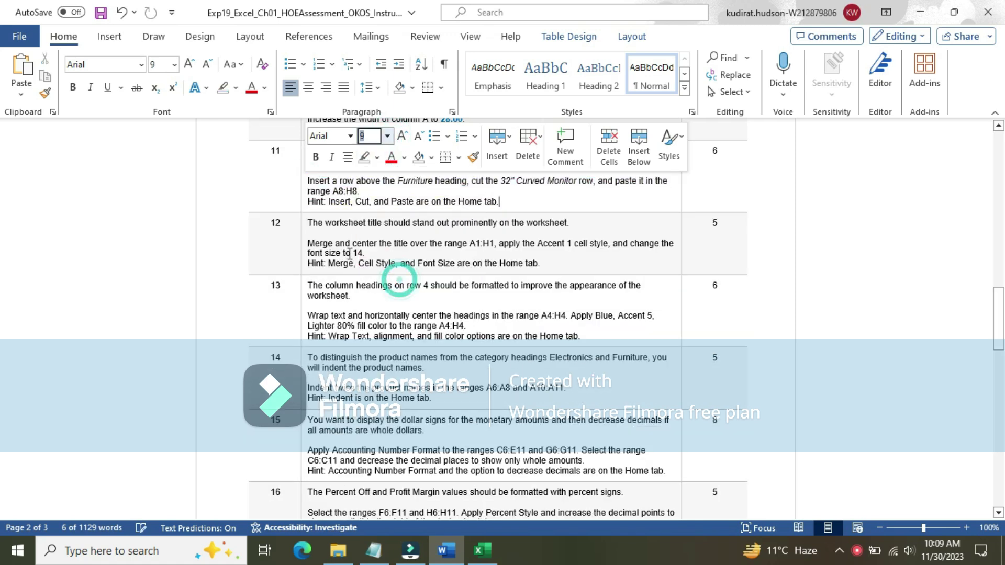
- Set the step 12 instruction to font size 16 and highlight it in yellow
click(305, 244)
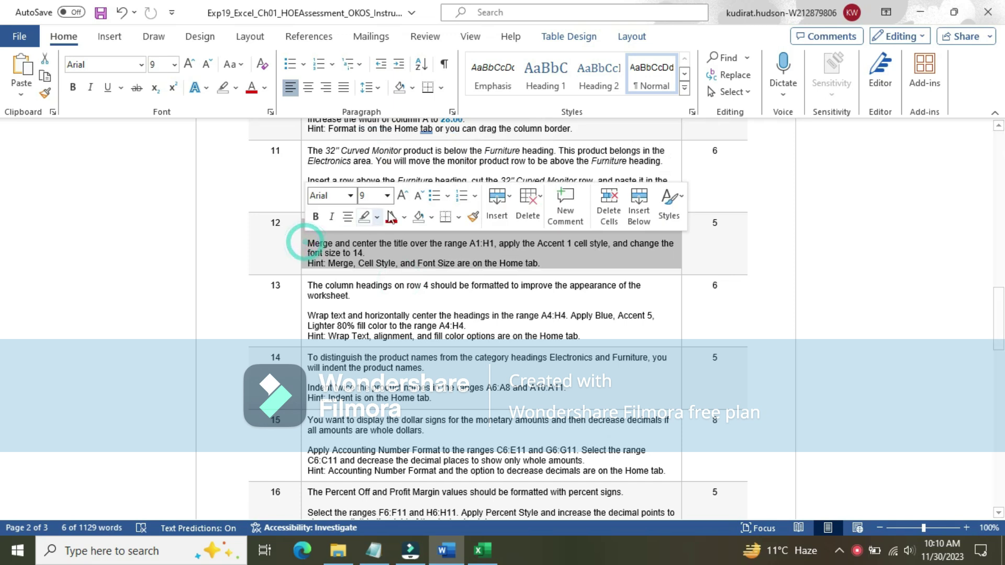
click(387, 195)
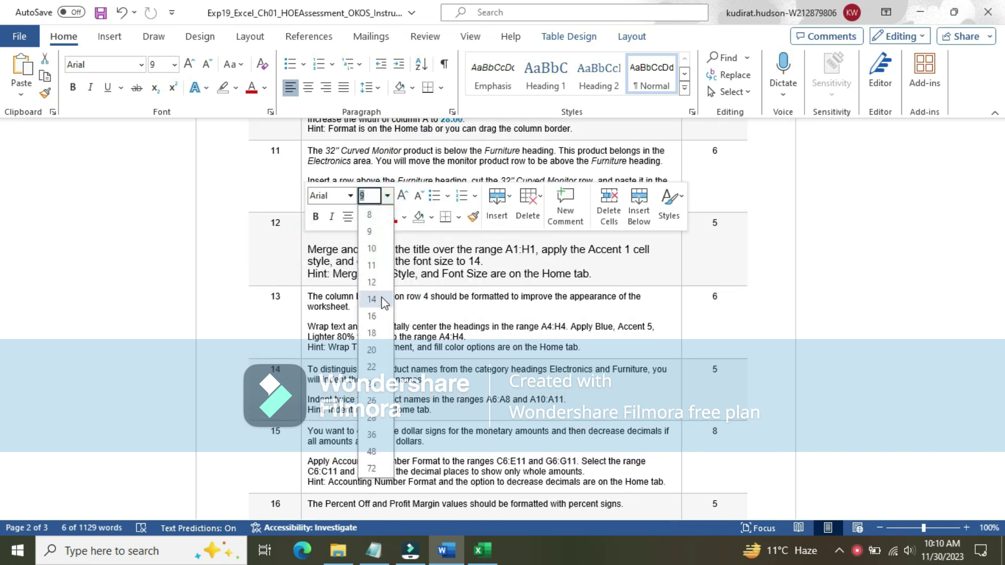
click(378, 316)
click(377, 216)
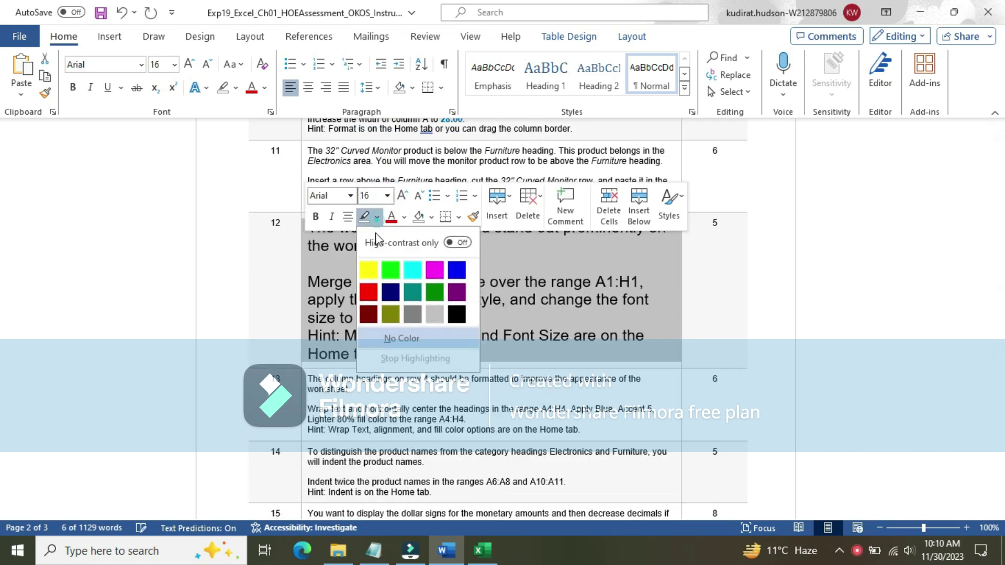
click(370, 269)
click(476, 285)
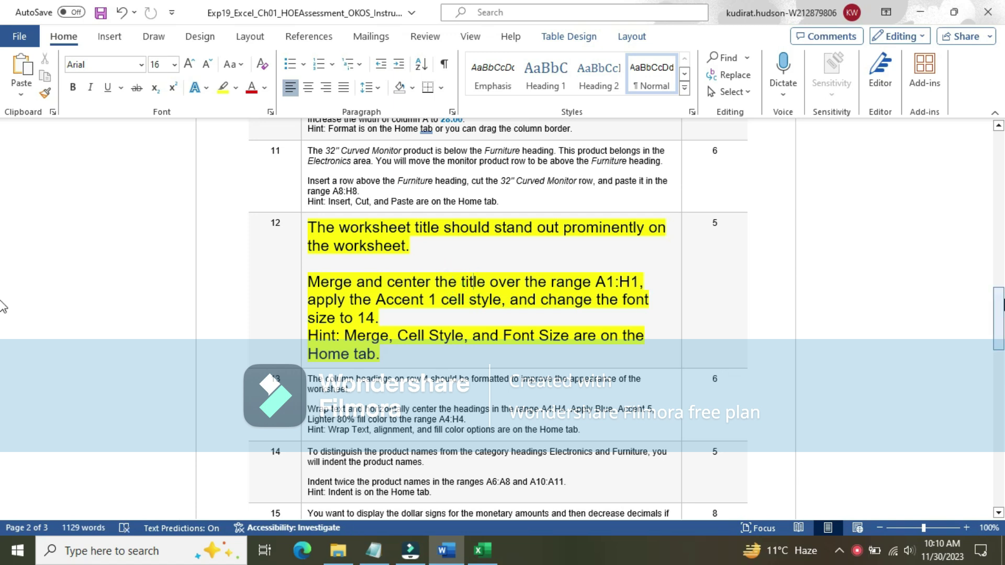
- Highlight the step 12 sentence about merging the title, the Accent 1 cell style and the font size in turquoise
mouse_move(1002, 309)
mouse_down()
mouse_move(1002, 450)
mouse_move(1002, 148)
mouse_move(1003, 324)
mouse_up()
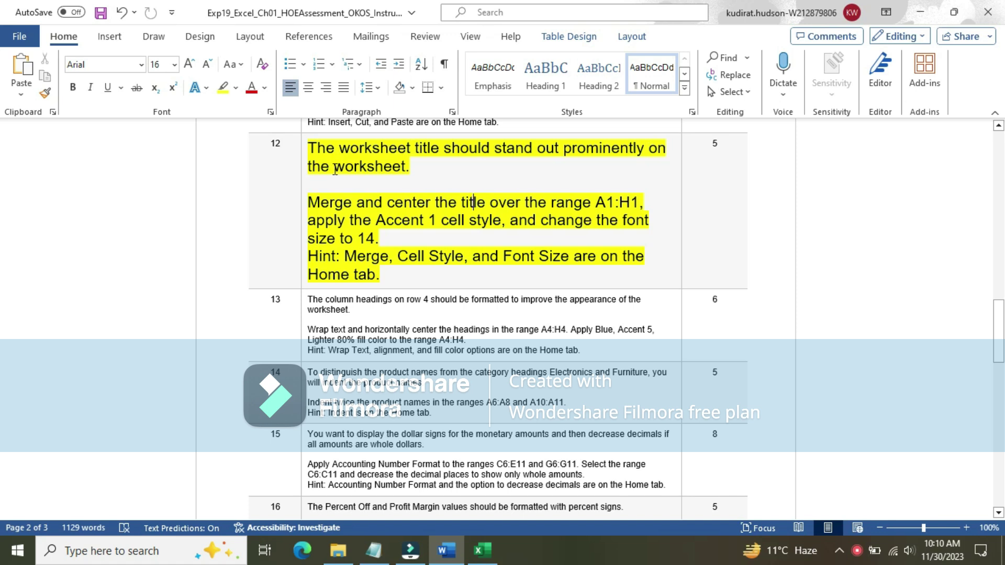
drag(314, 203, 382, 242)
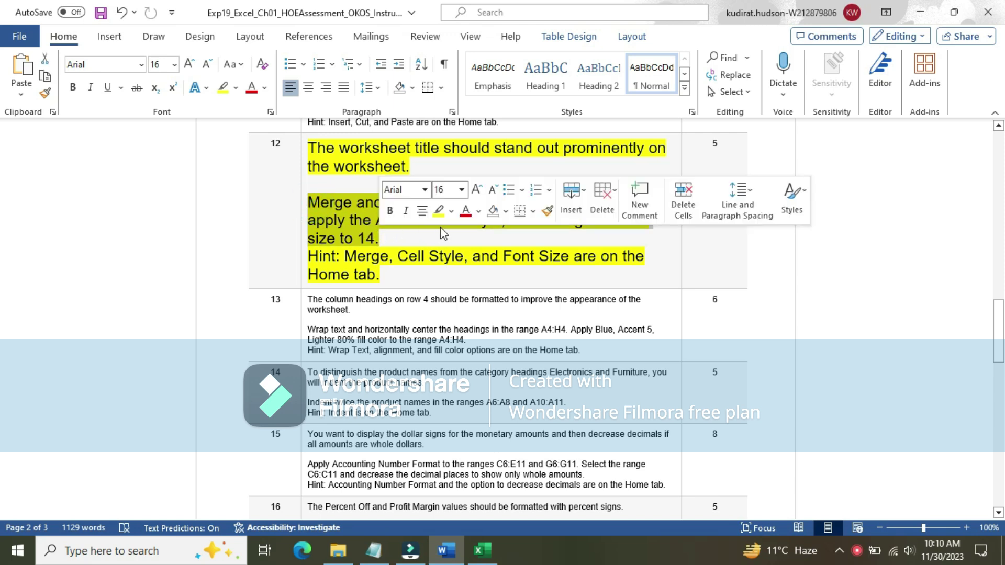
click(451, 211)
click(482, 256)
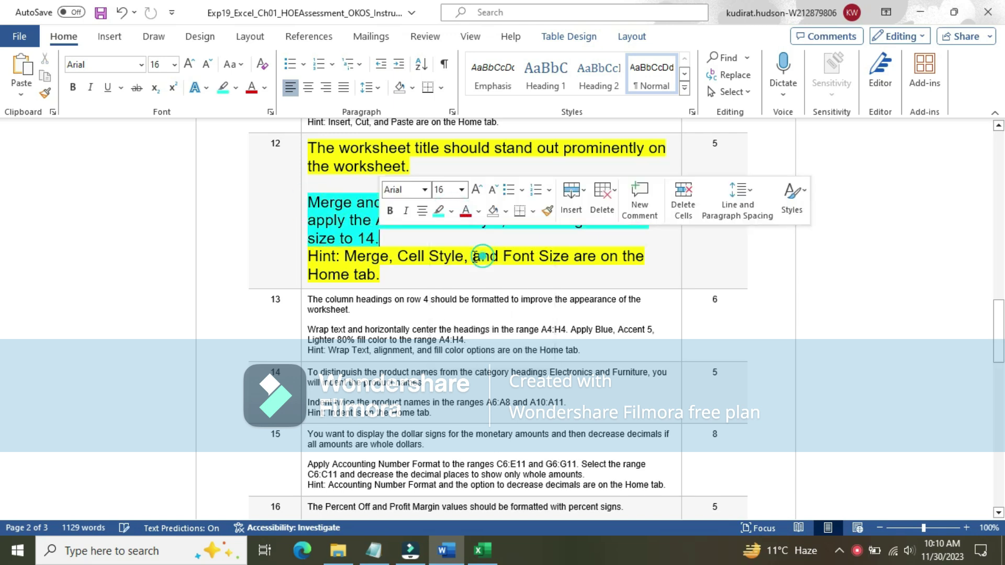
click(320, 203)
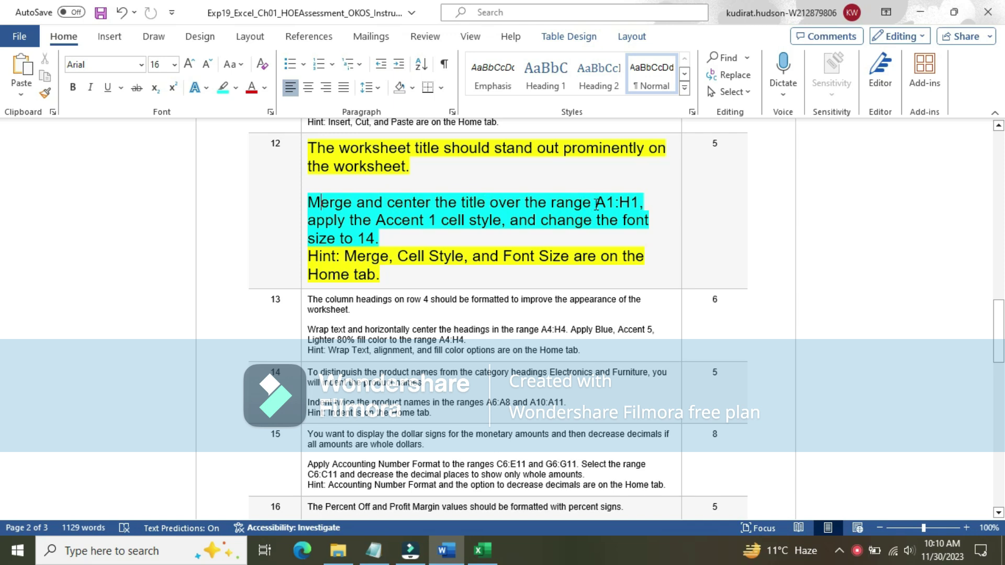
- Mark the range A1:H1 in step 12, and merge and center the title over A1:H1 in the Excel workbook
drag(596, 203, 633, 206)
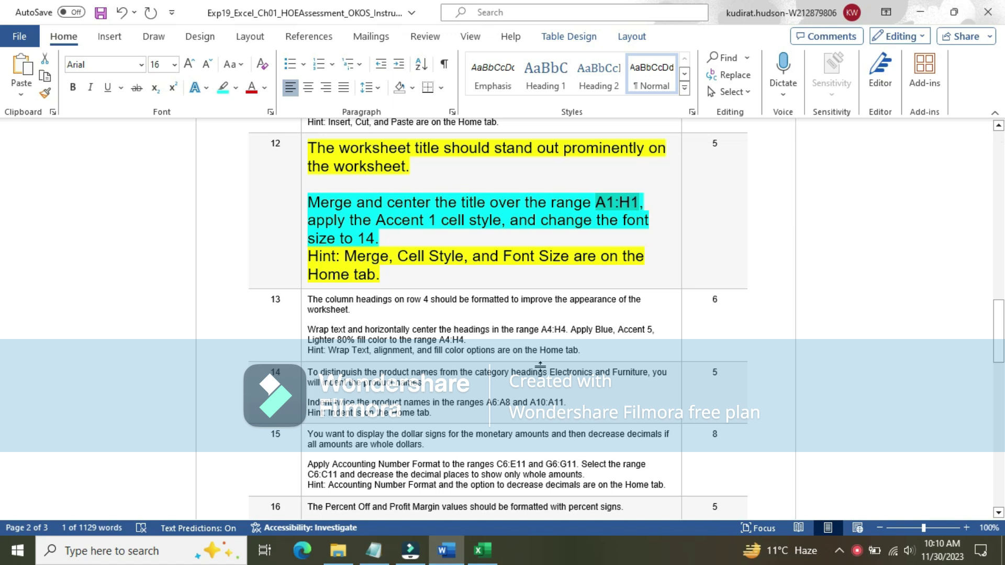
click(482, 550)
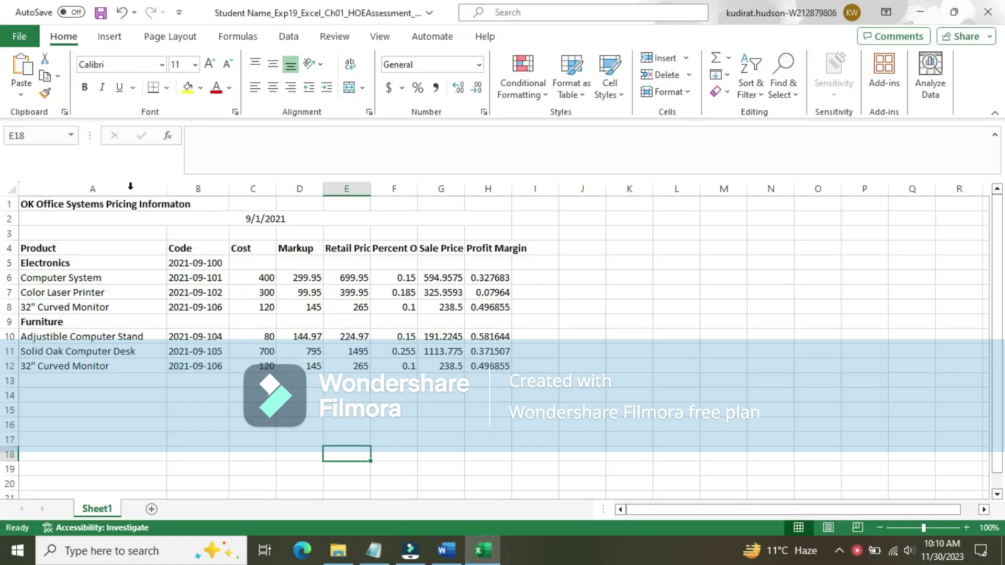
click(54, 136)
text(A1:H1)
key(Return)
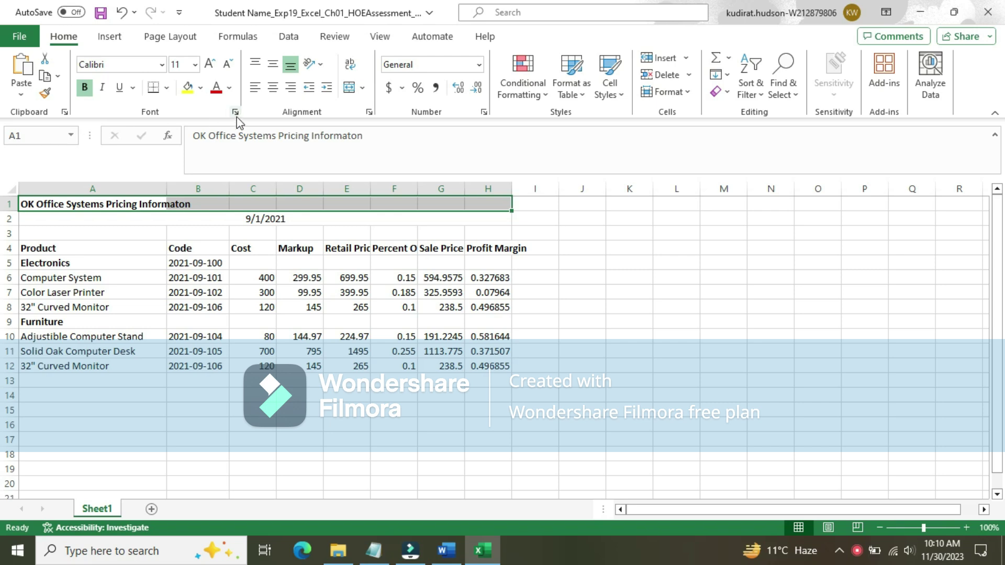
click(362, 88)
click(375, 110)
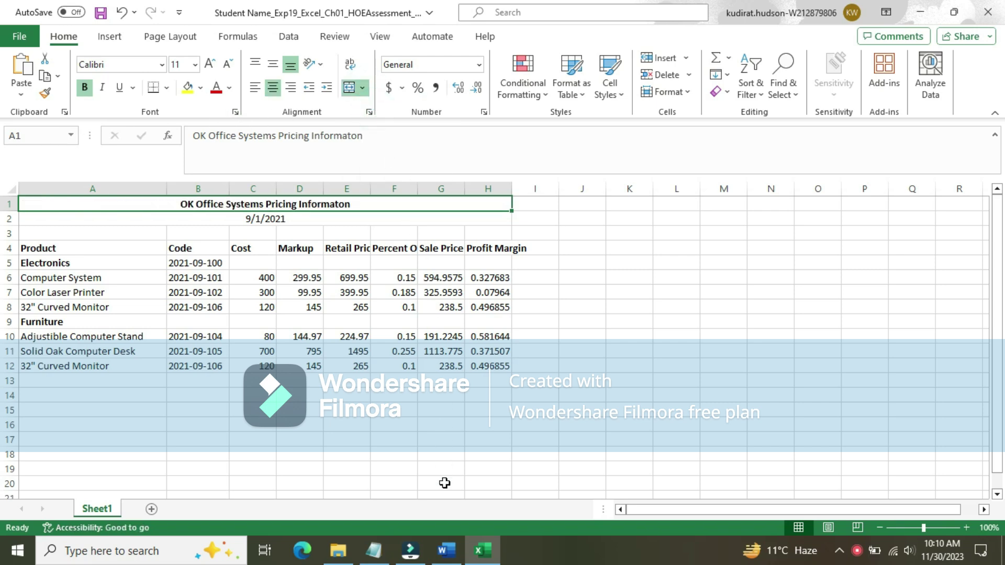
- Mark the cell style phrase in step 12 of the Word instructions, and apply the Accent1 cell style to the title in Excel
click(446, 550)
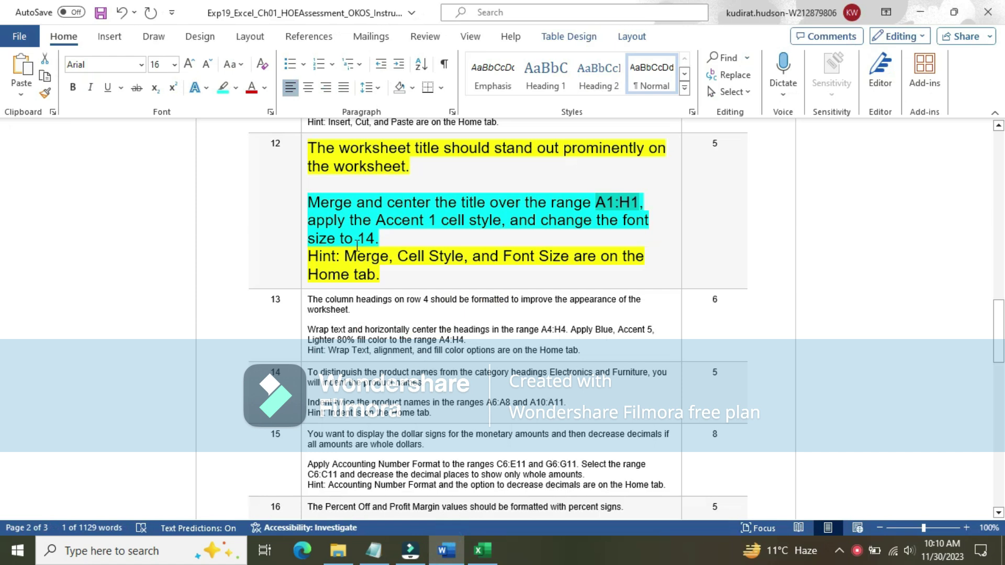
drag(308, 220, 492, 231)
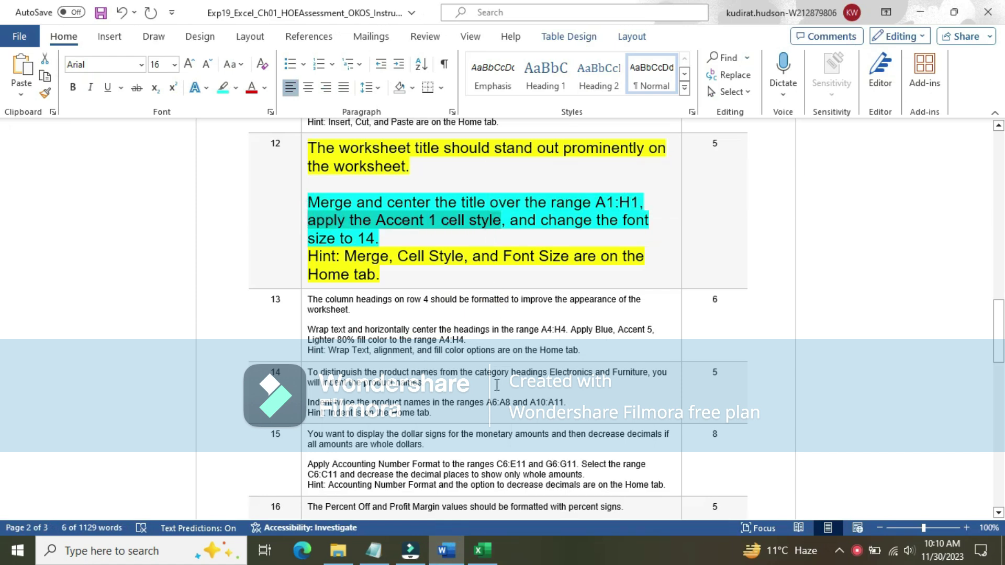
click(482, 550)
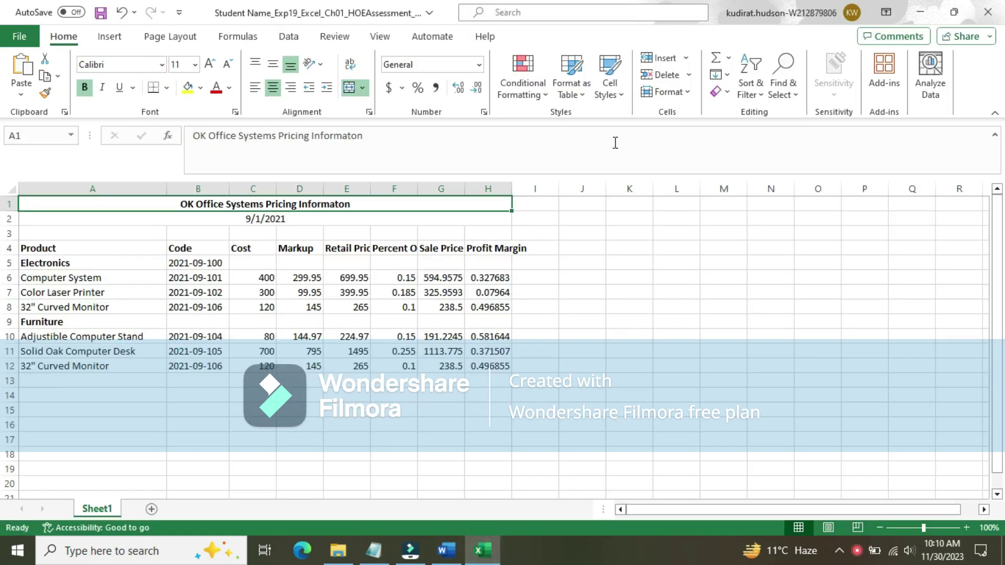
click(617, 93)
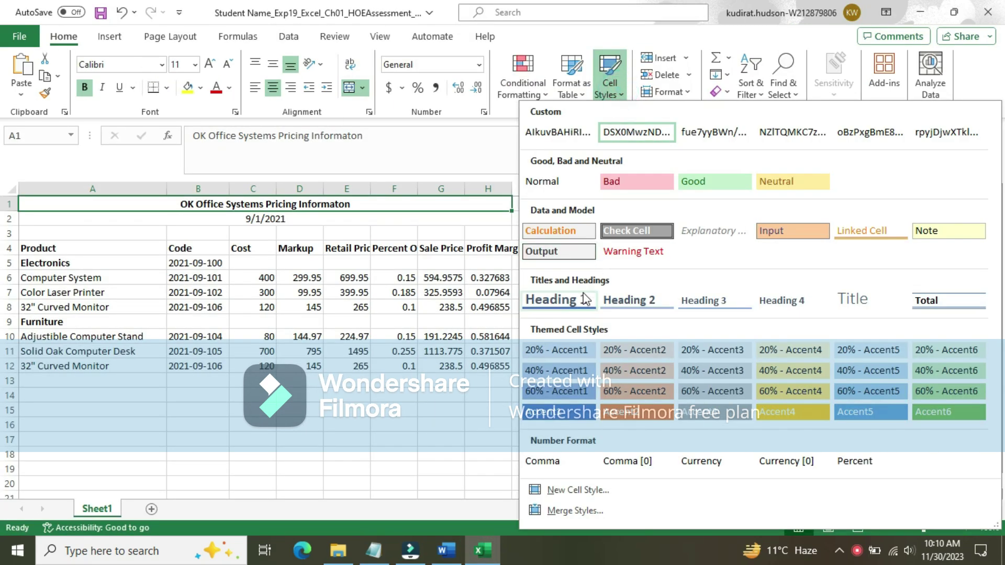
click(551, 419)
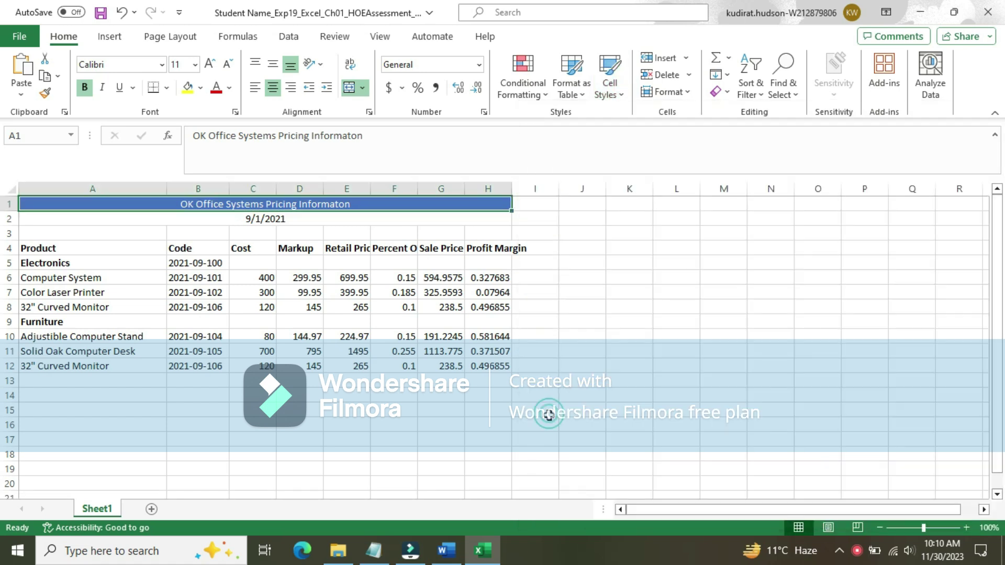
- Mark the font size phrase in step 12 of the Word instructions, and set the worksheet title to font size 14 in Excel
click(442, 558)
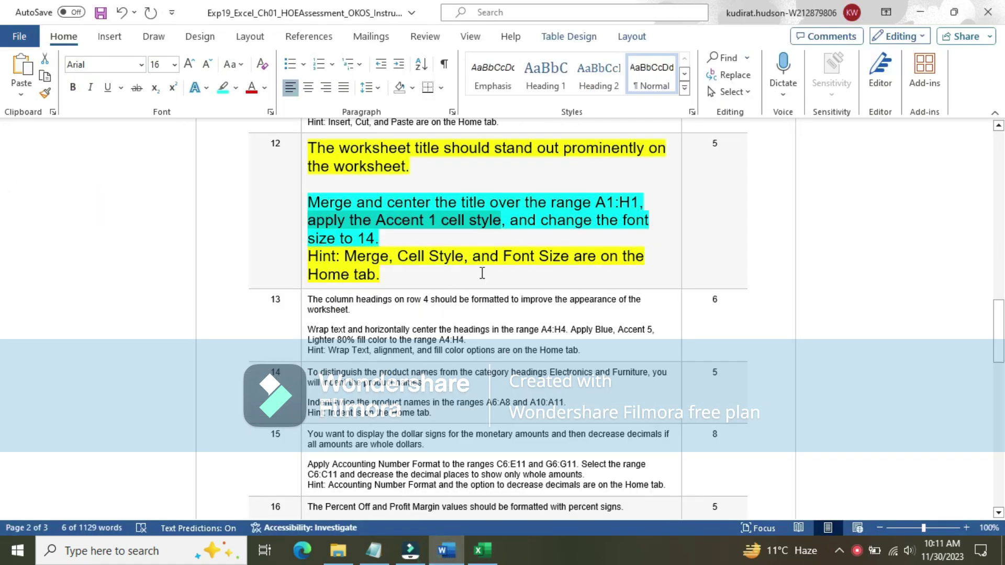
drag(523, 229, 401, 238)
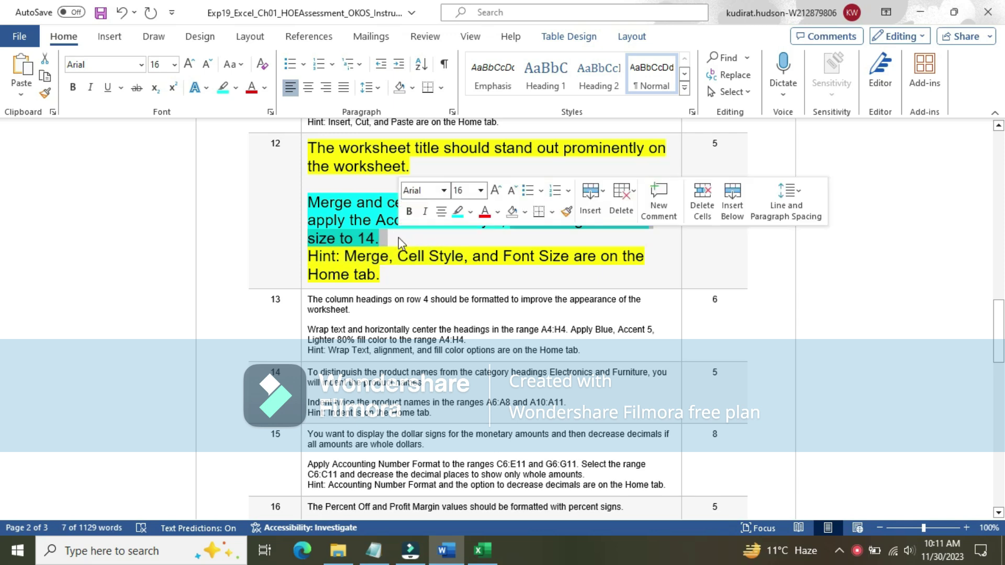
click(482, 550)
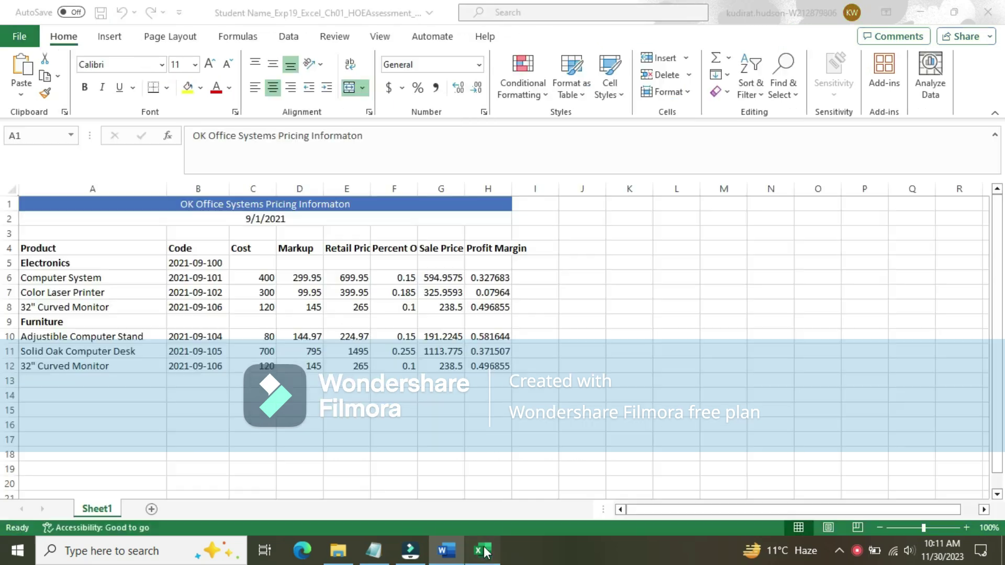
click(195, 64)
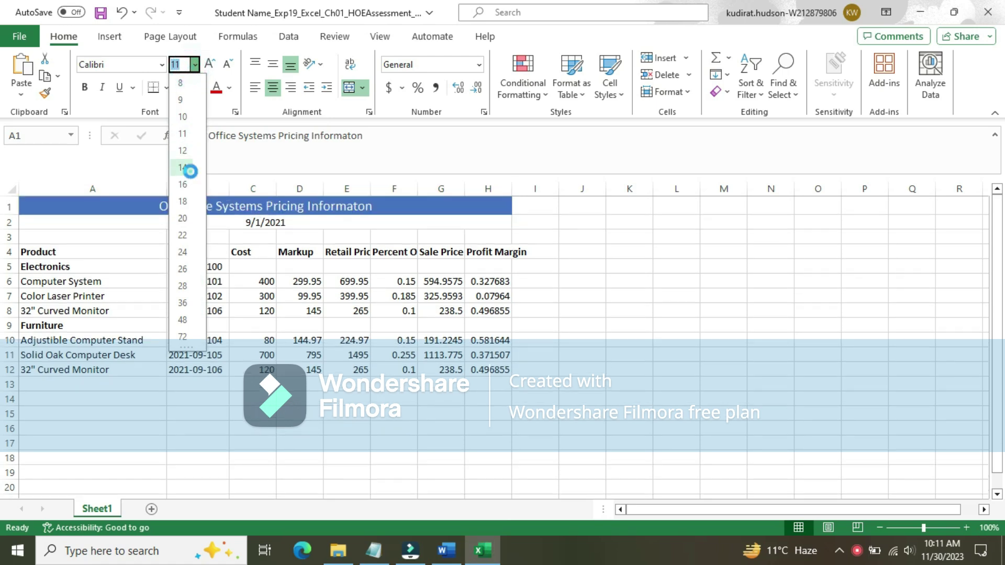
click(183, 167)
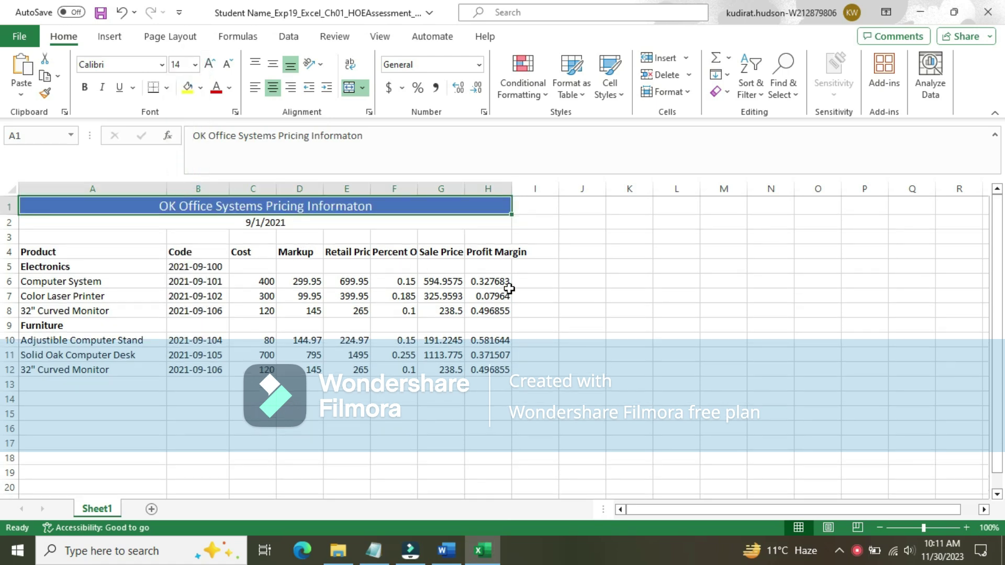
click(548, 307)
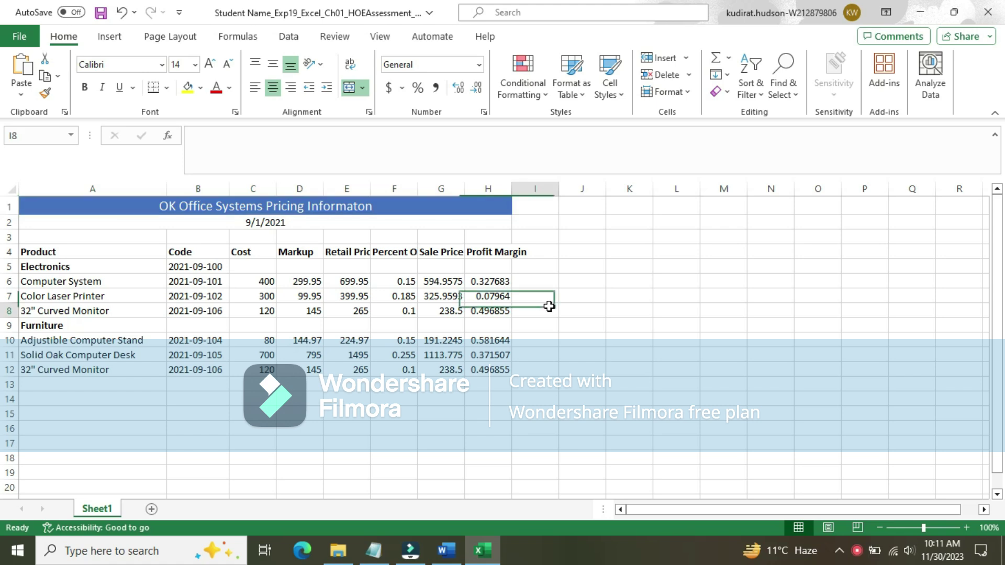
- Switch to the Word instructions, and reset the step 12 text to font size 9 with no highlight color
click(451, 549)
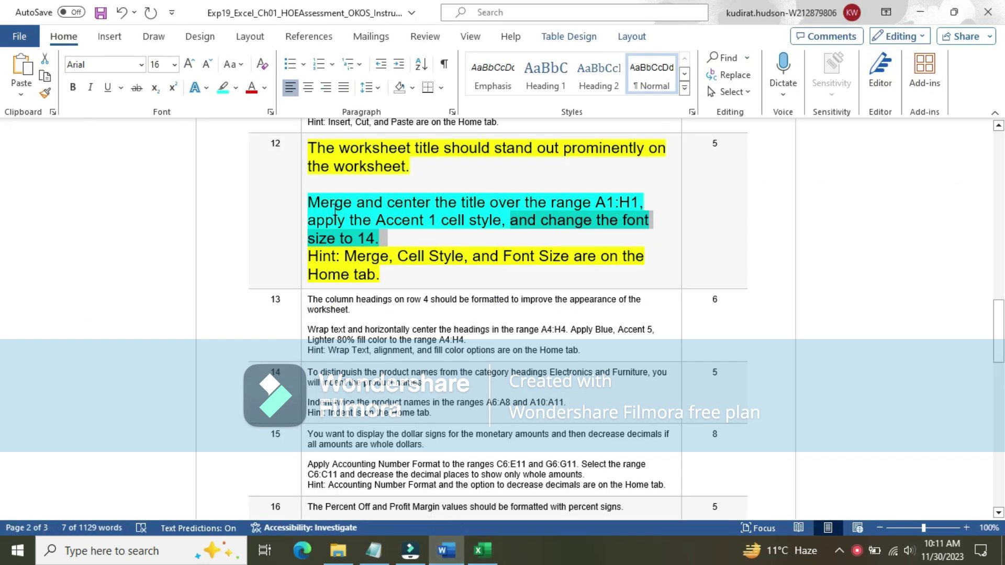
click(300, 155)
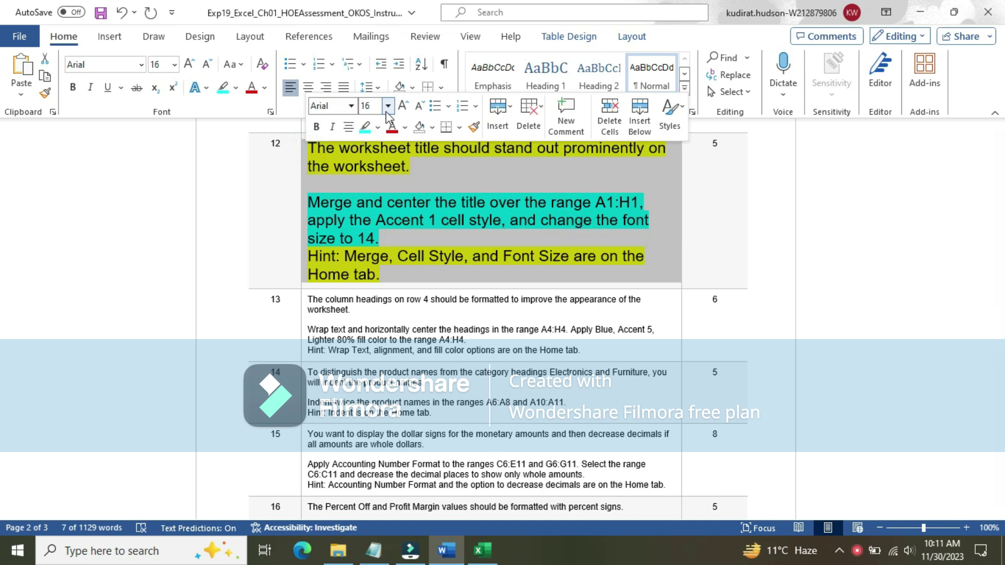
click(387, 107)
click(370, 142)
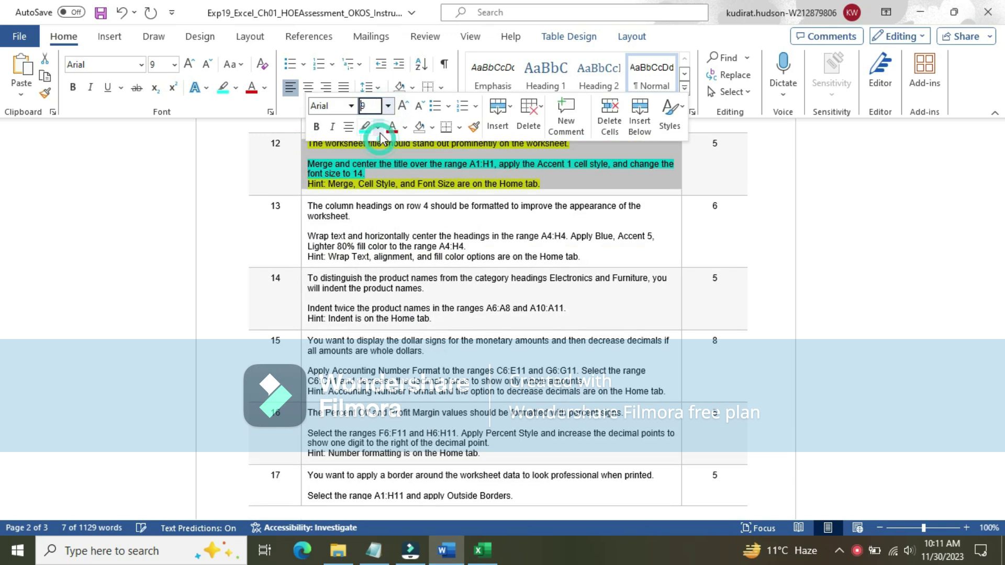
click(377, 127)
click(402, 248)
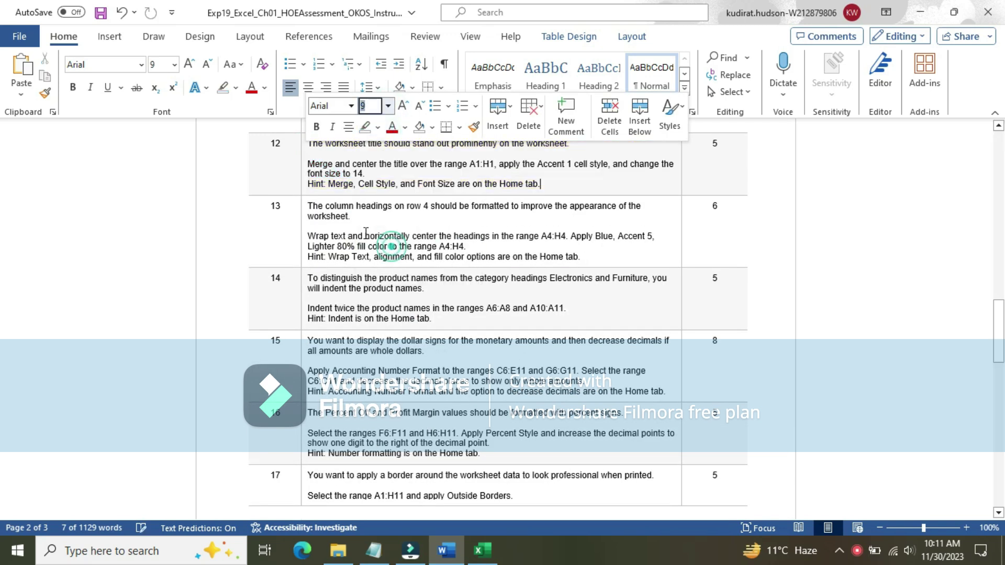
- Set the step 13 instruction to font size 16 and highlight it in yellow
click(303, 215)
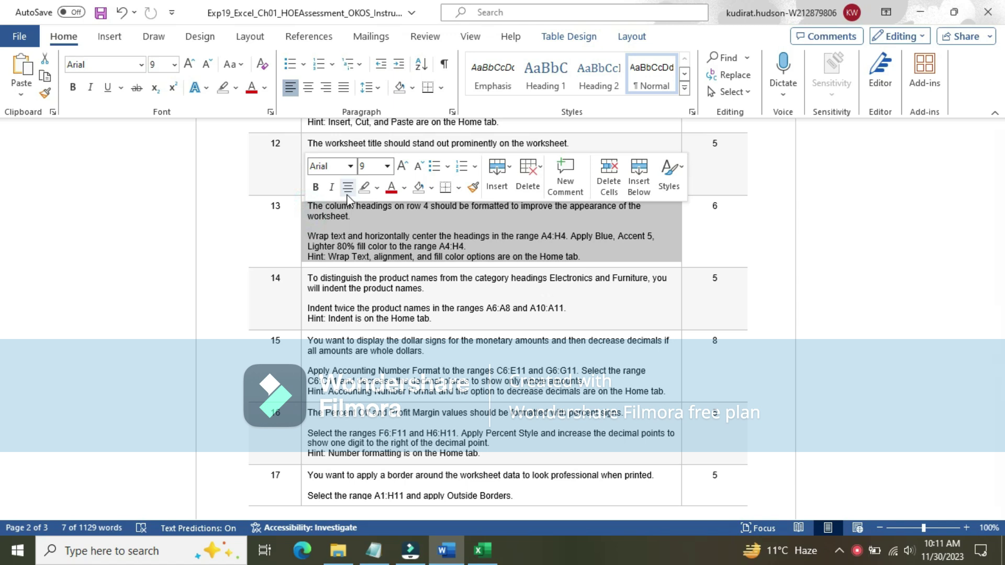
click(387, 165)
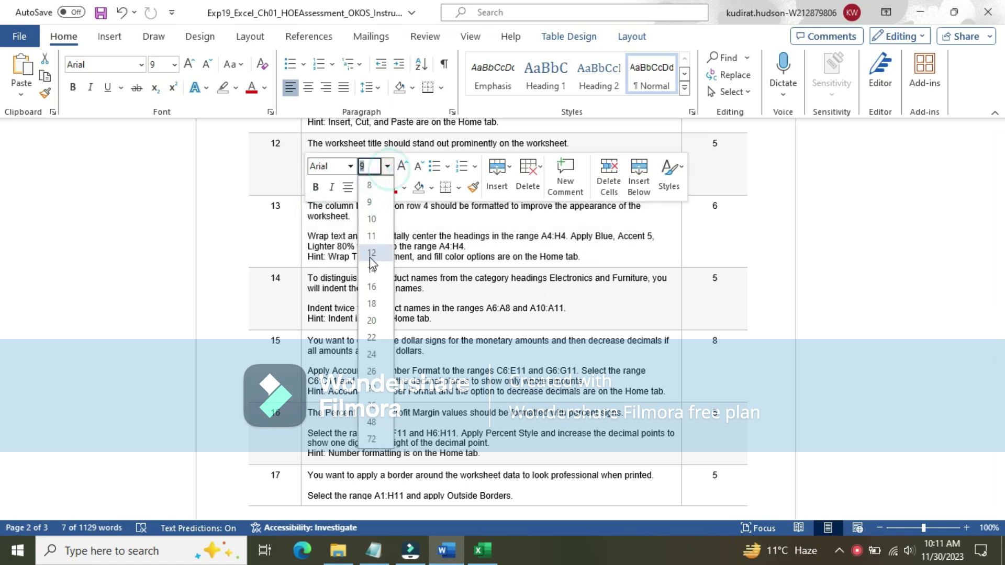
click(368, 286)
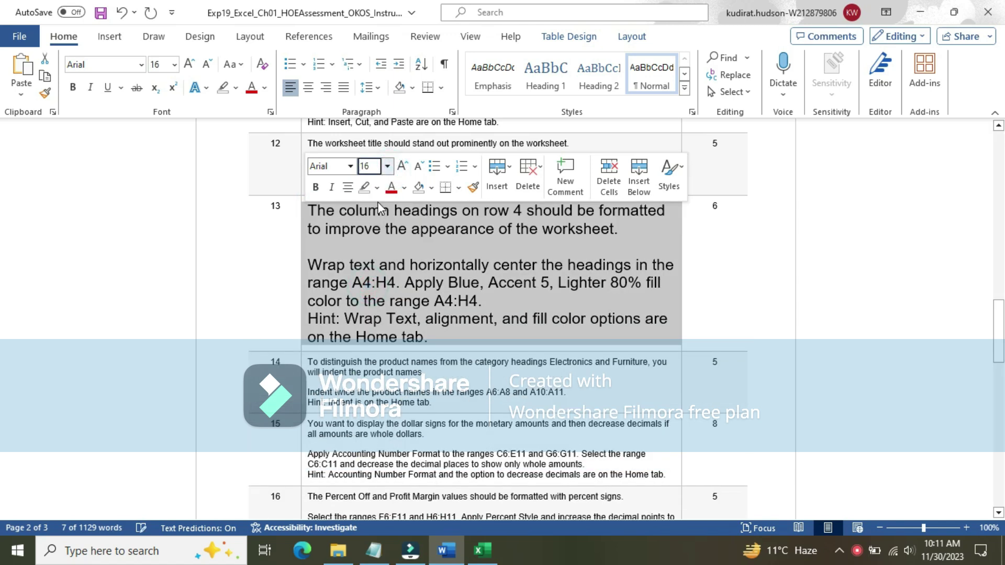
click(377, 187)
click(369, 236)
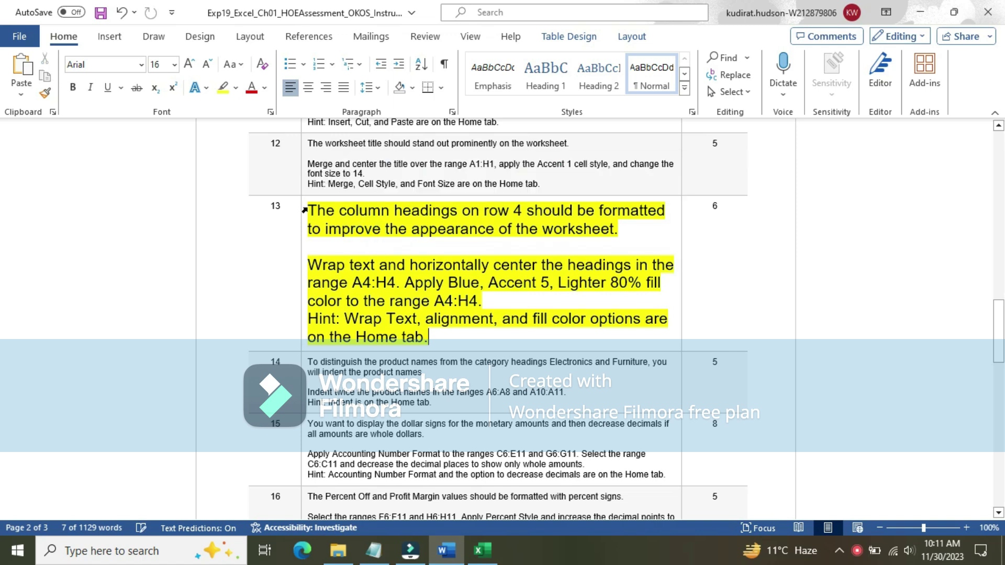
click(303, 207)
click(328, 211)
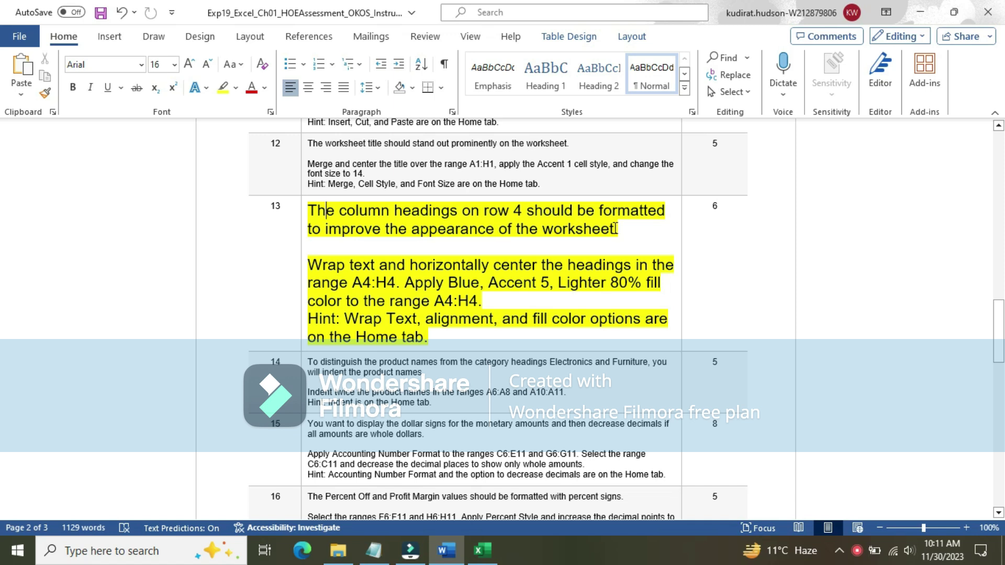
- Highlight the step 13 sentences about wrapping, centering and filling the headings in turquoise
drag(317, 265, 476, 304)
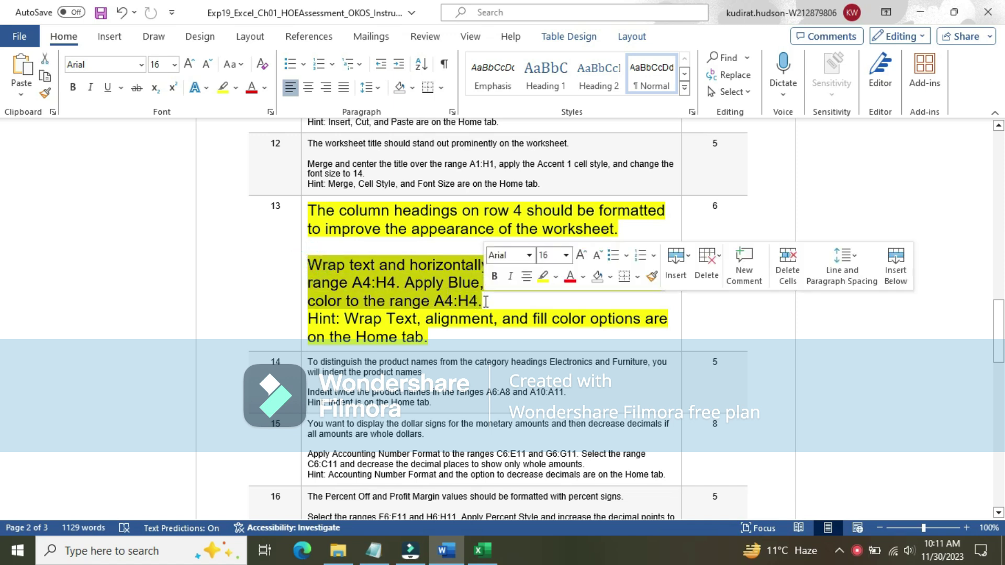
click(555, 277)
click(589, 334)
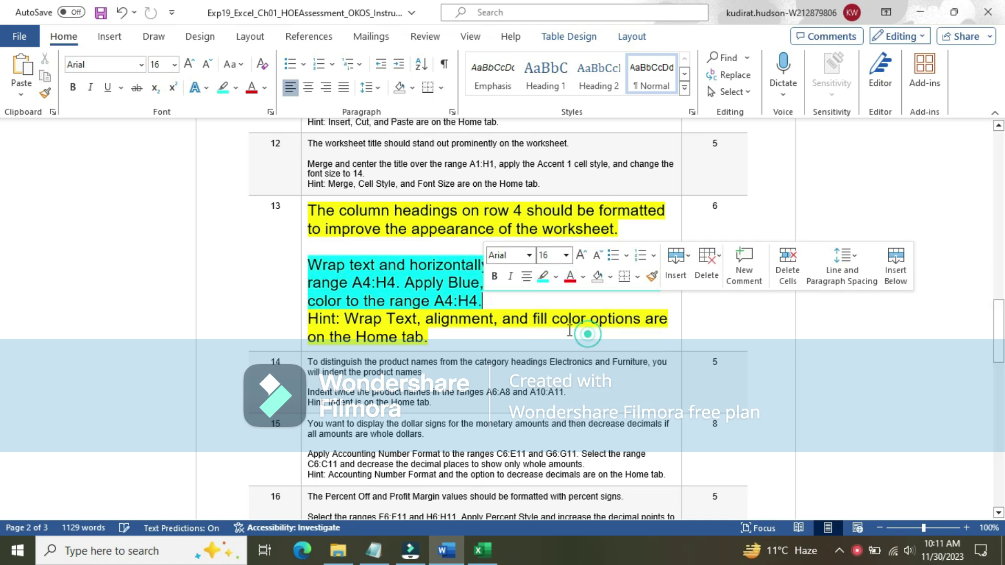
click(323, 269)
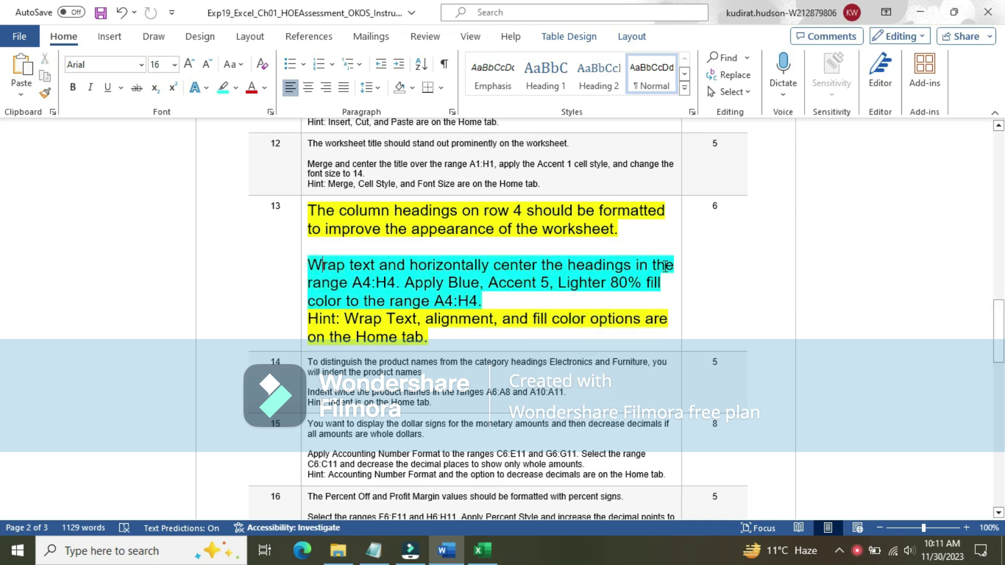
- Copy the range A4:H4 from step 13 in Word, and use it to select the column headings in the Excel workbook
drag(352, 283, 393, 285)
key(ctrl+c)
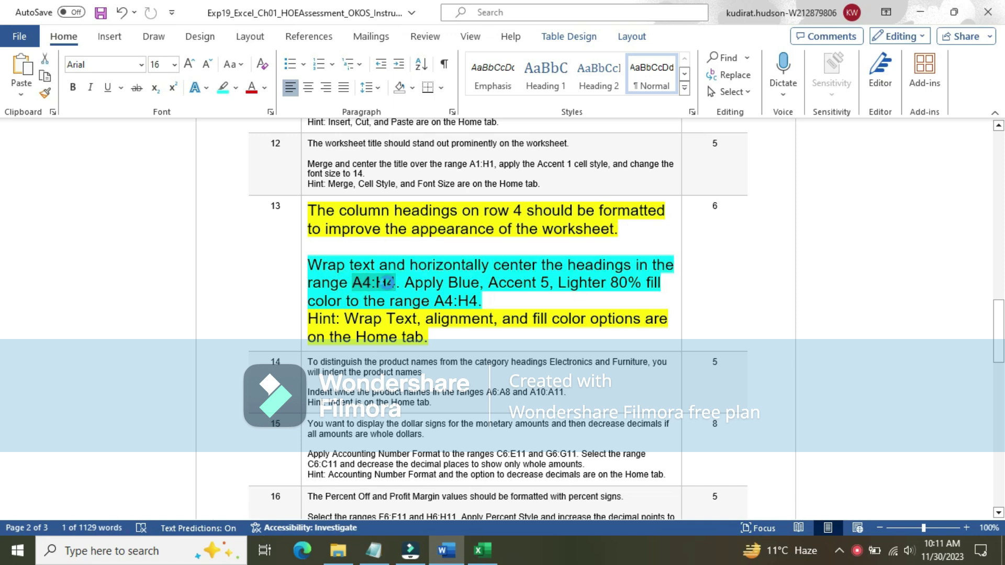
click(490, 550)
click(45, 137)
key(ctrl+v)
key(Return)
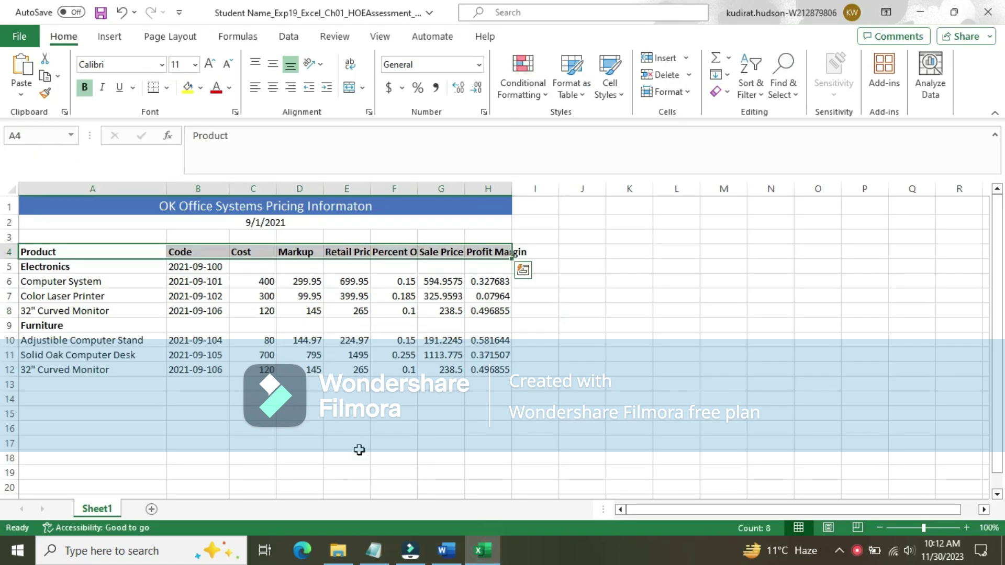
- Check the step 13 instruction in Word, and wrap and horizontally center the headings in A4:H4 in Excel
click(446, 549)
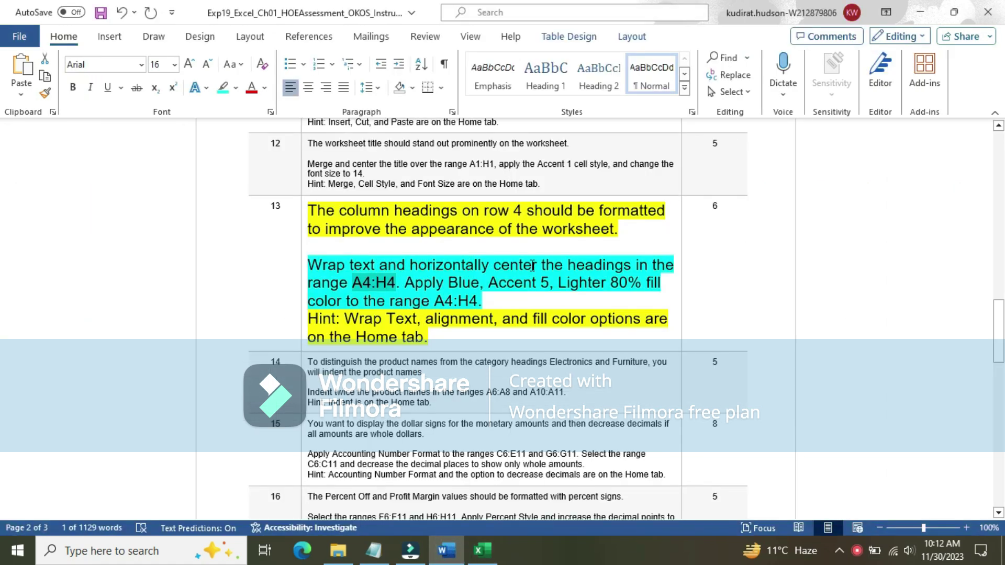
click(481, 549)
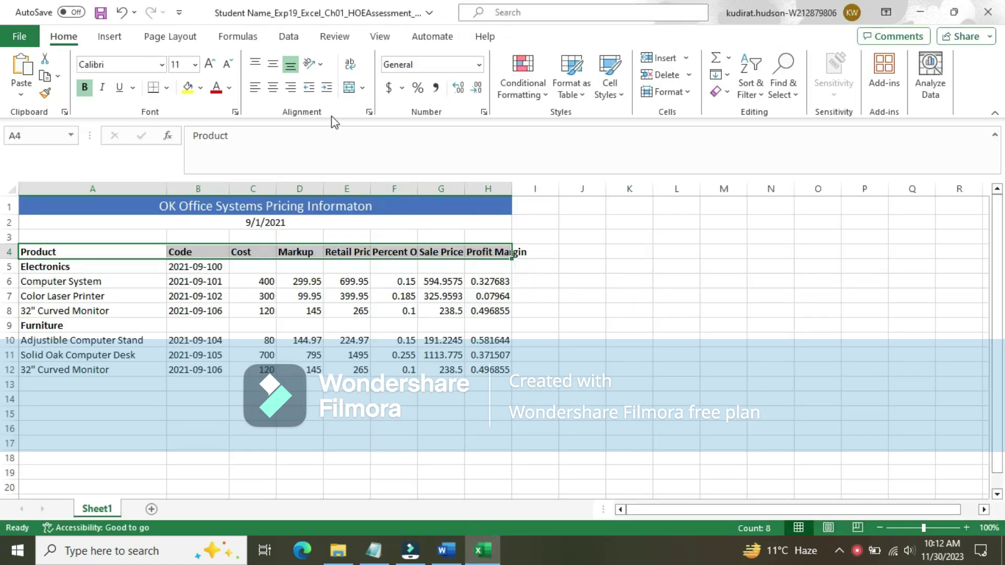
click(353, 66)
click(273, 88)
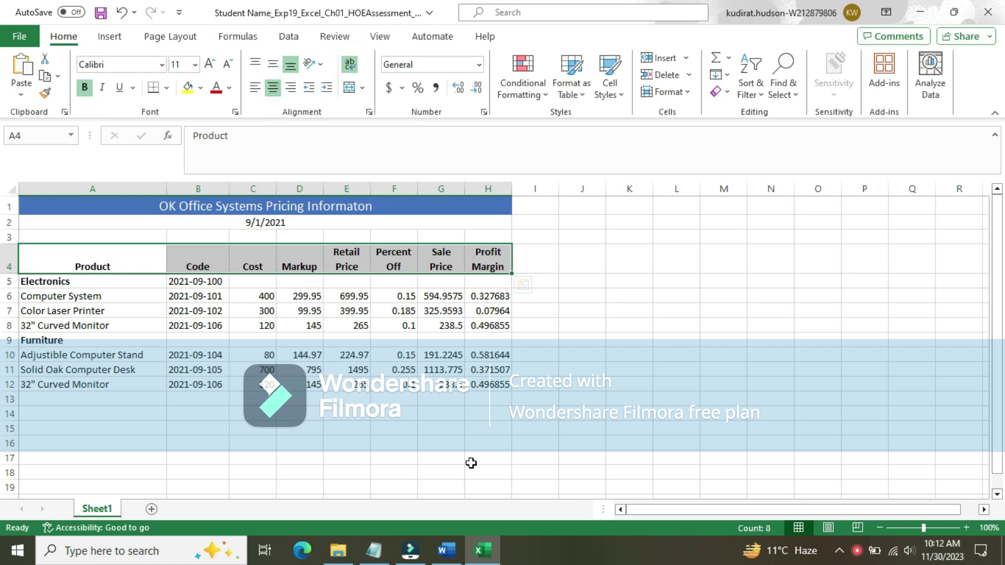
- Mark the fill color sentence in step 13 in Word, and apply the Blue, Accent 5, Lighter 80% fill to A4:H4 in Excel
click(447, 550)
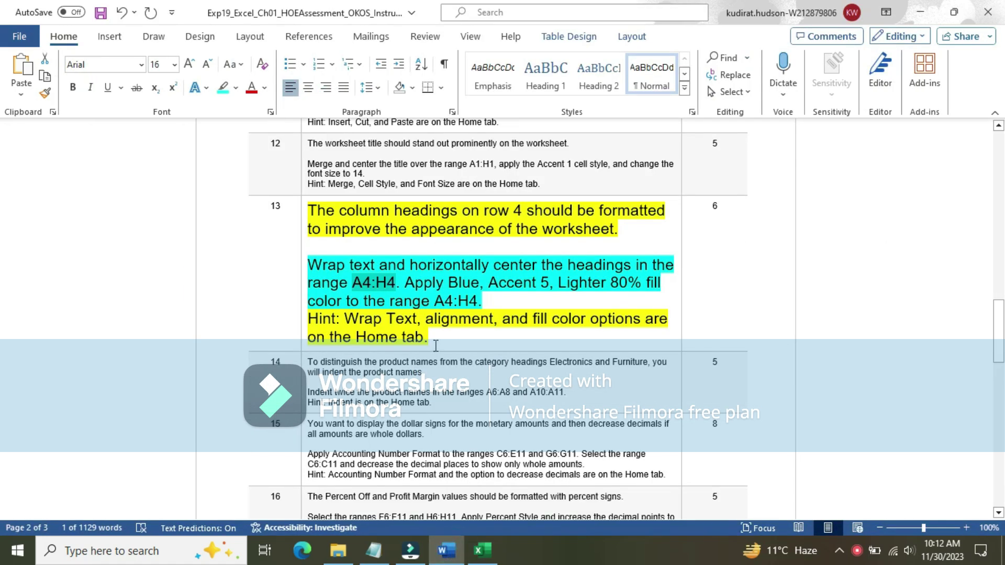
mouse_move(406, 283)
mouse_down()
mouse_move(663, 285)
mouse_move(398, 296)
mouse_up()
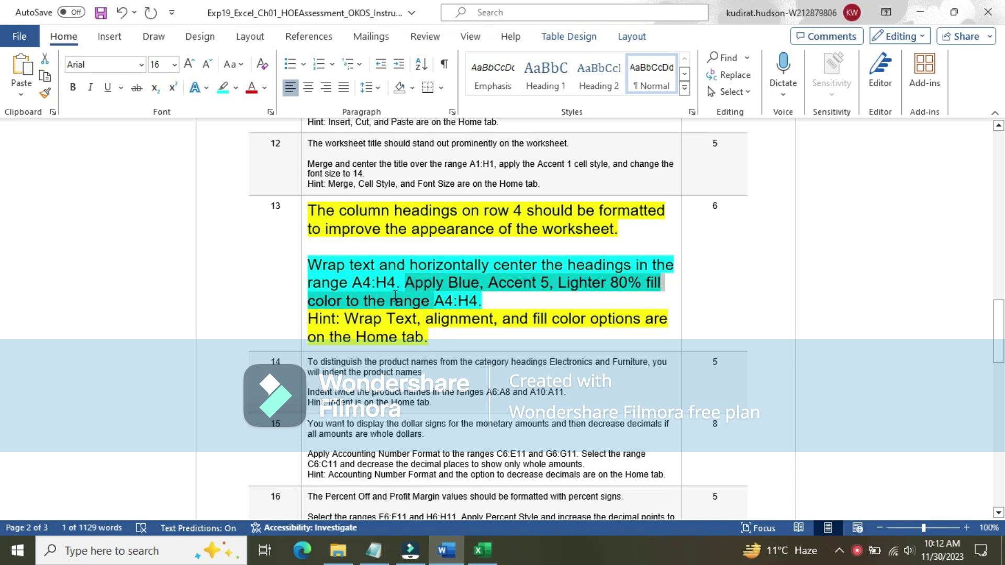
drag(479, 300, 482, 306)
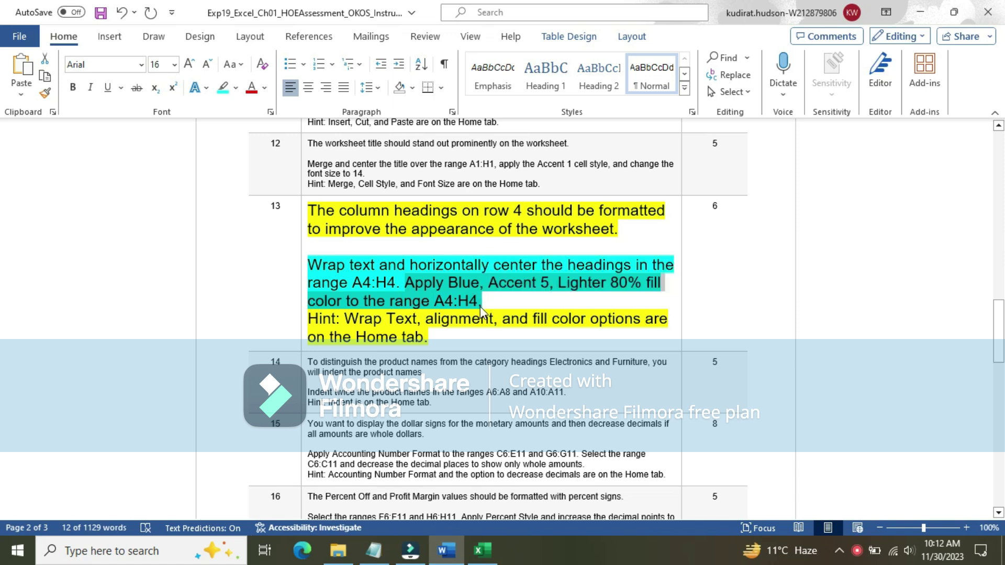
mouse_move(470, 549)
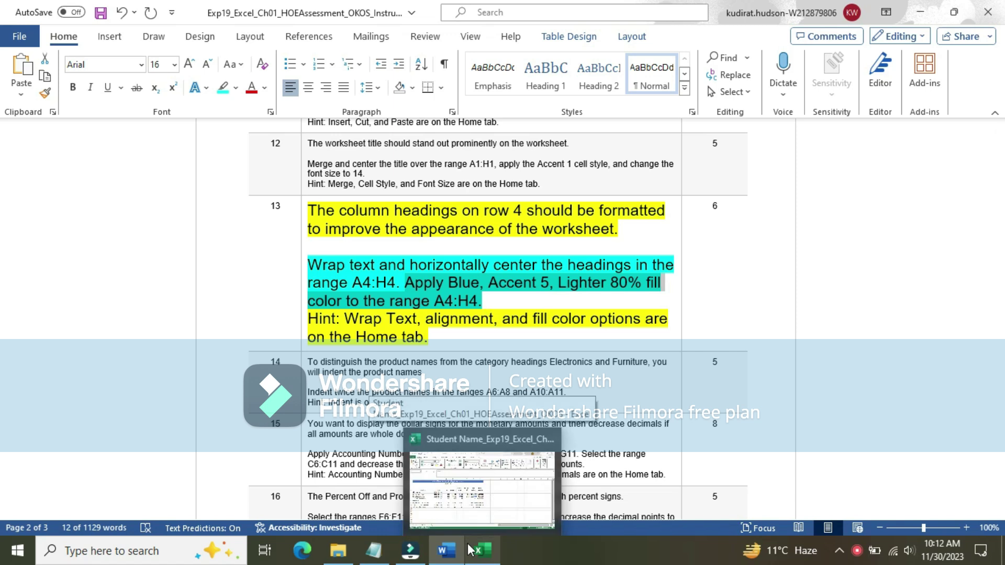
click(470, 549)
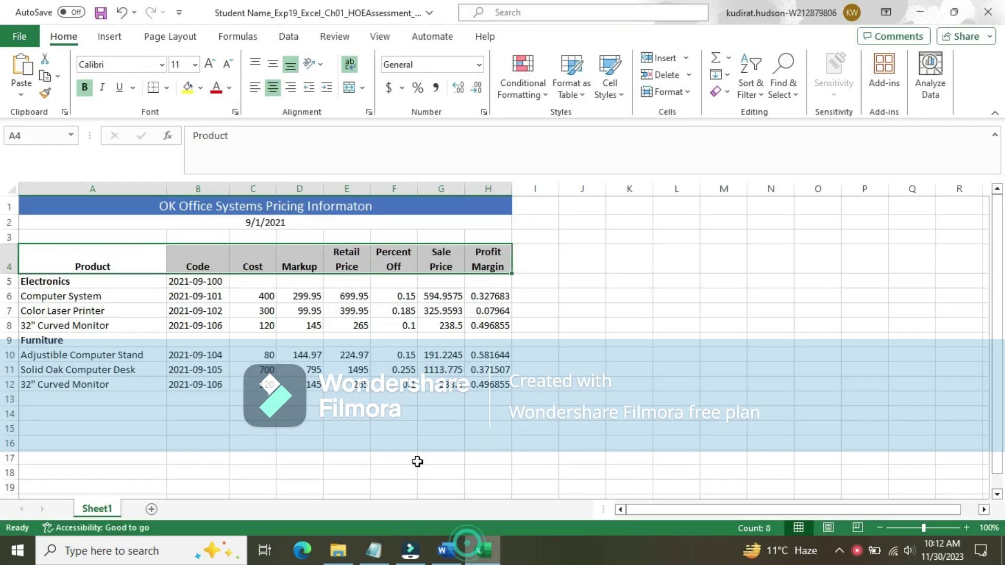
click(199, 89)
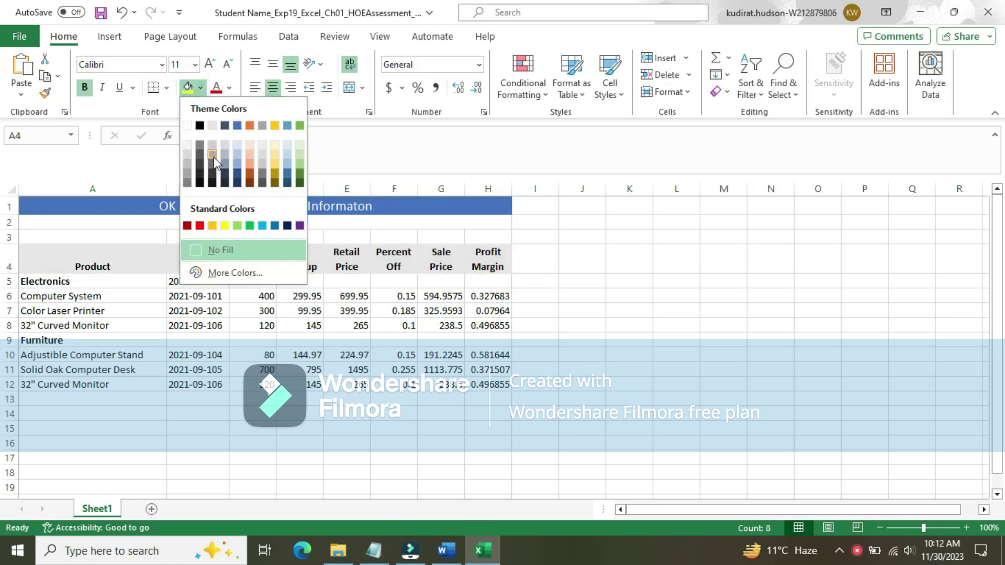
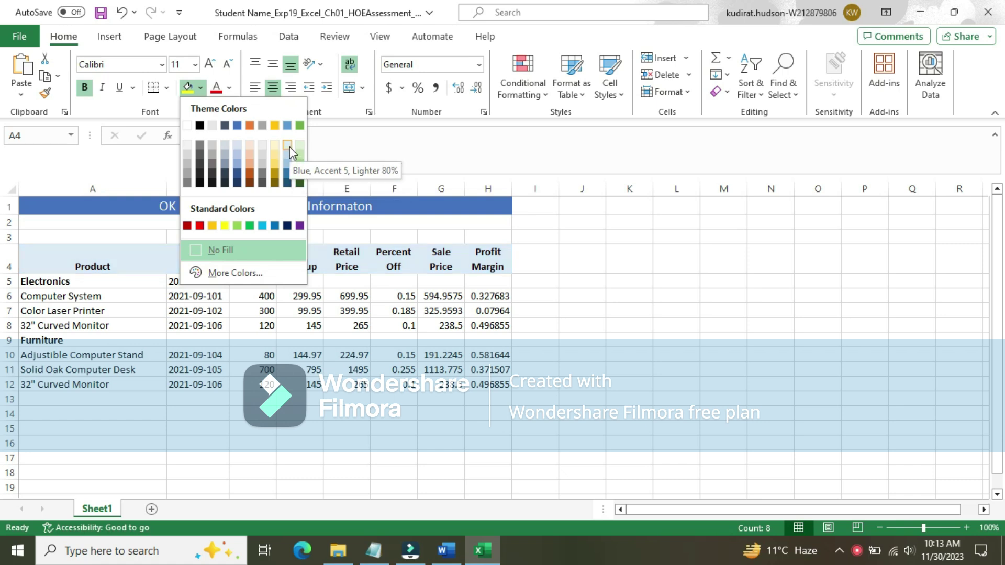
click(290, 147)
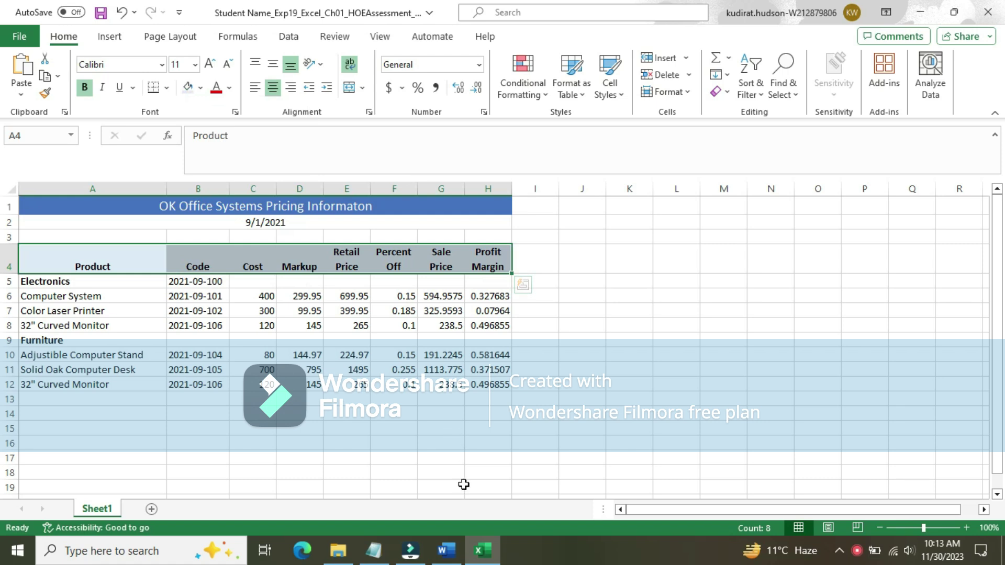
- Switch to the Word instructions, and reset the step 13 text to font size 9 with no highlight color
click(445, 551)
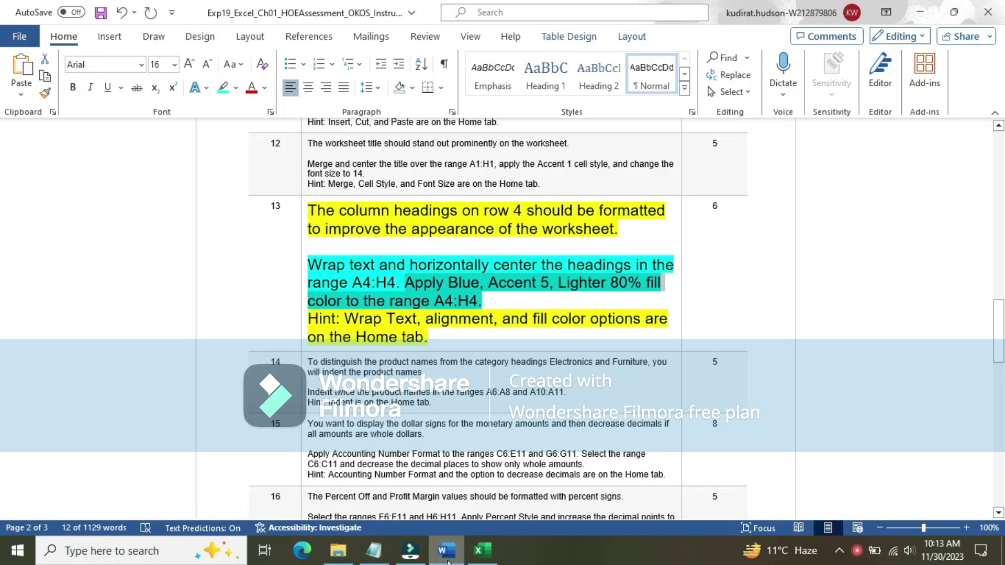
click(303, 211)
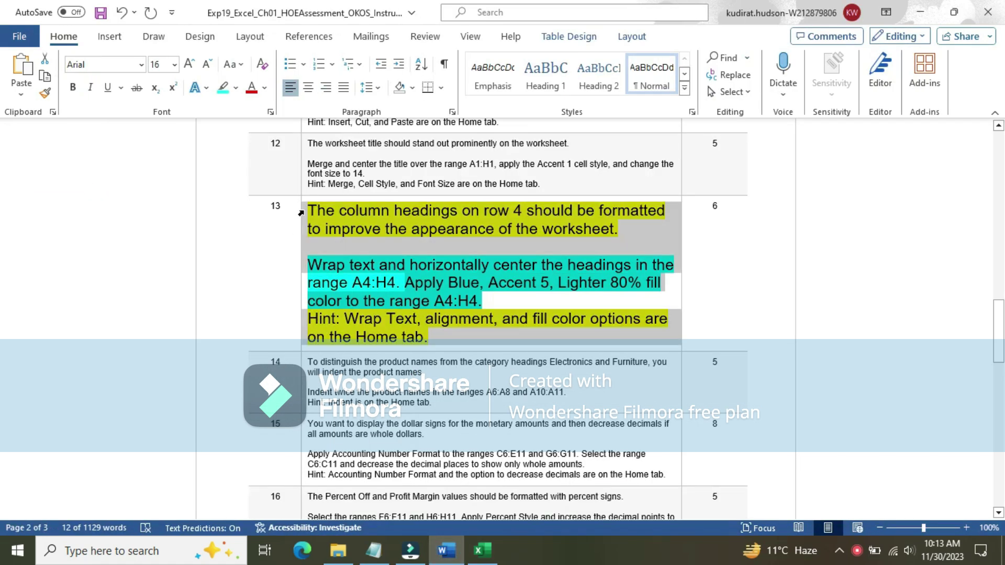
click(385, 164)
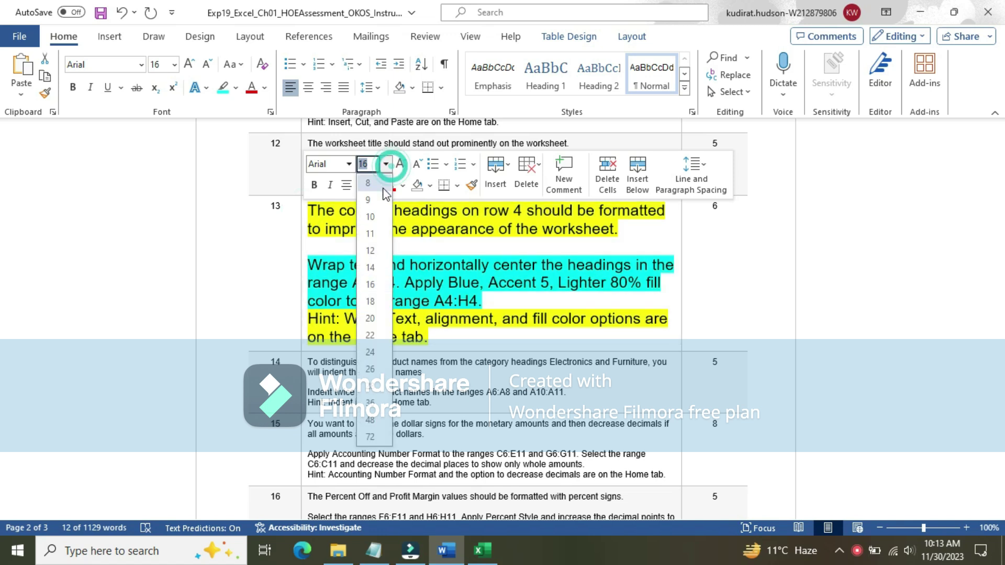
click(380, 201)
click(375, 186)
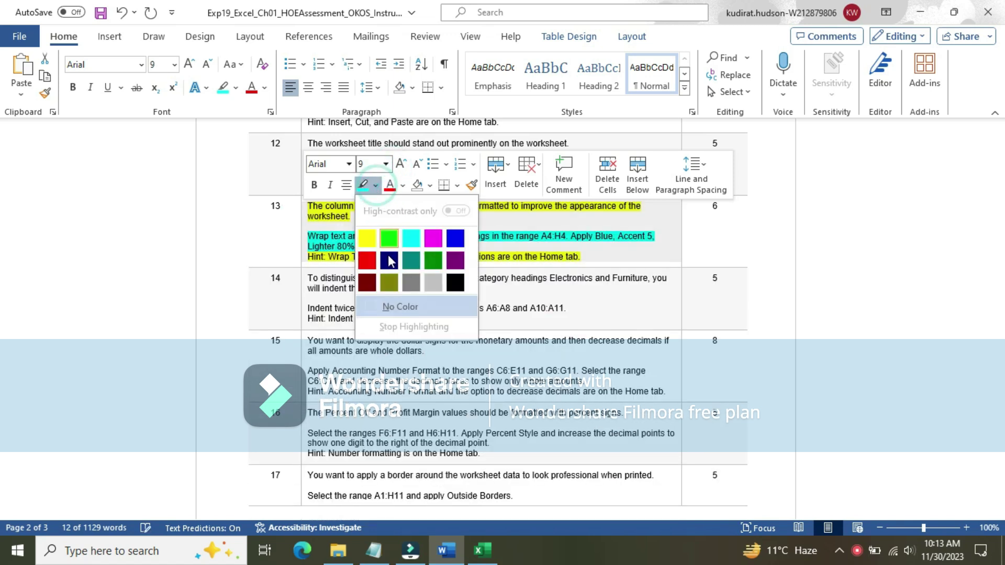
click(400, 306)
click(440, 308)
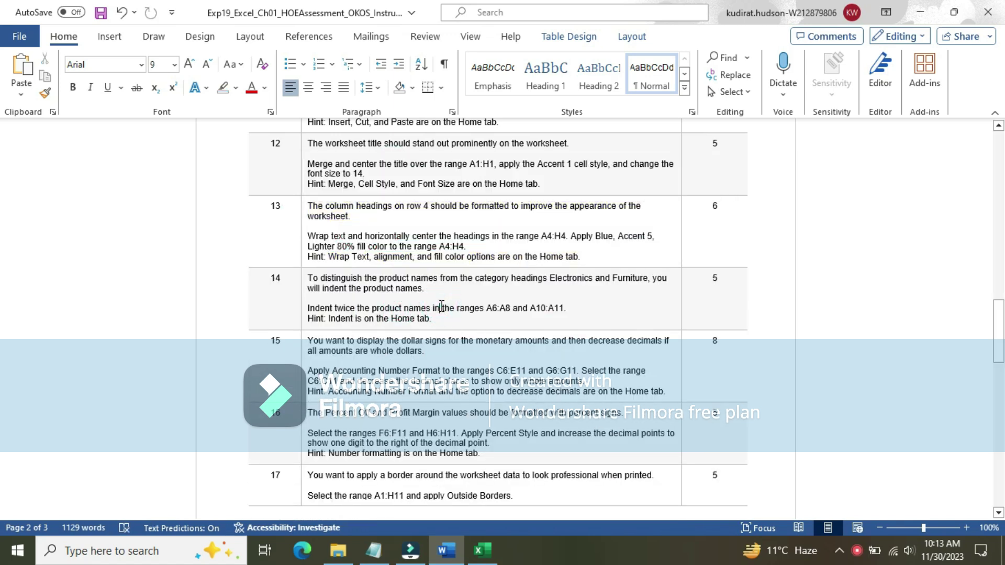